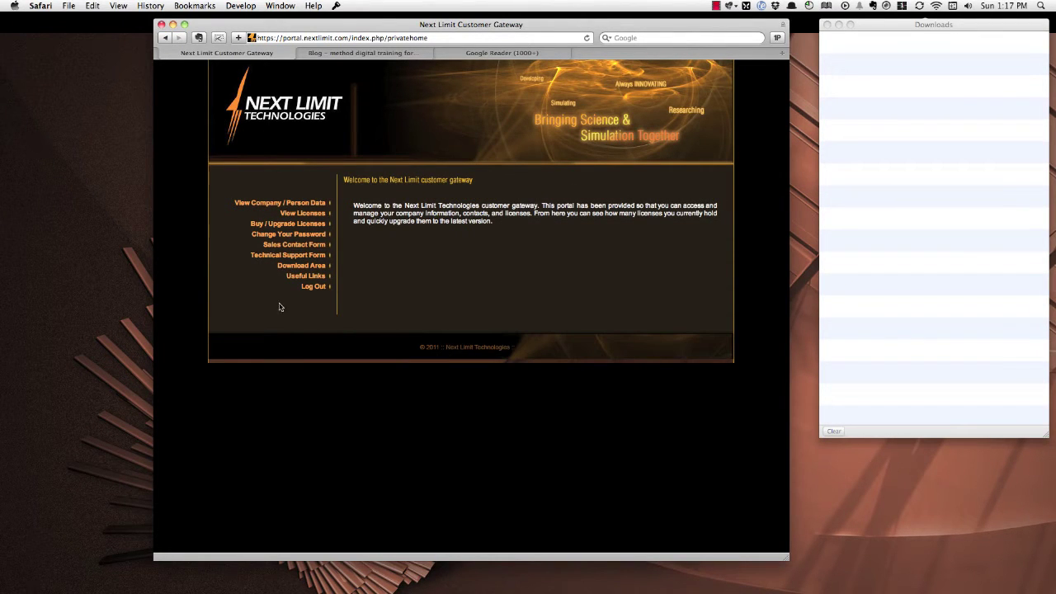
- Open the customer gateway's download area and choose Maxwell Render 2.5.1 (Full version) for Mac OSX as the main package
left_click(302, 266)
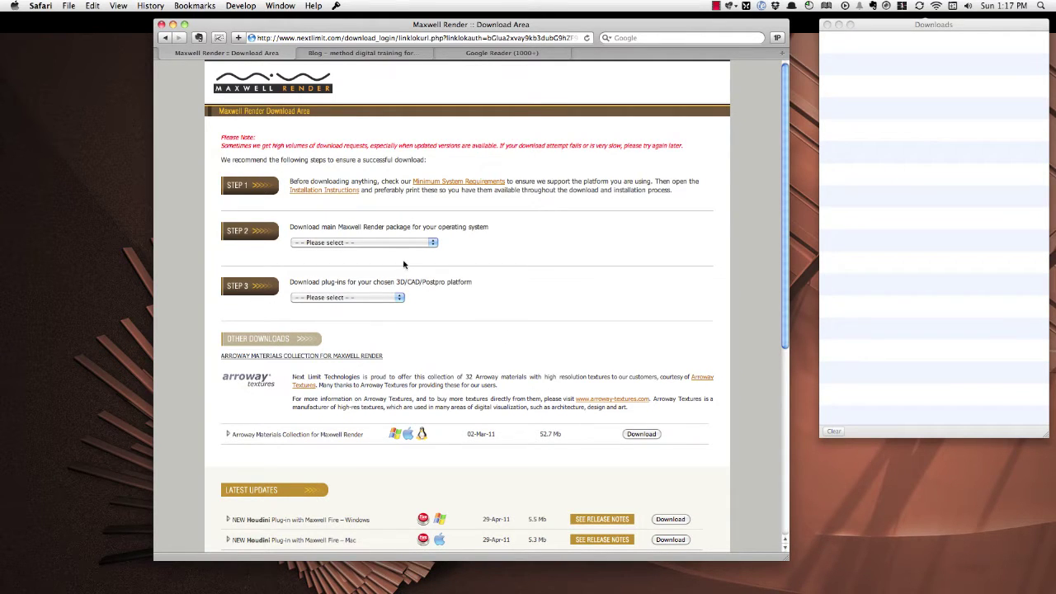
left_click_drag(339, 227, 442, 230)
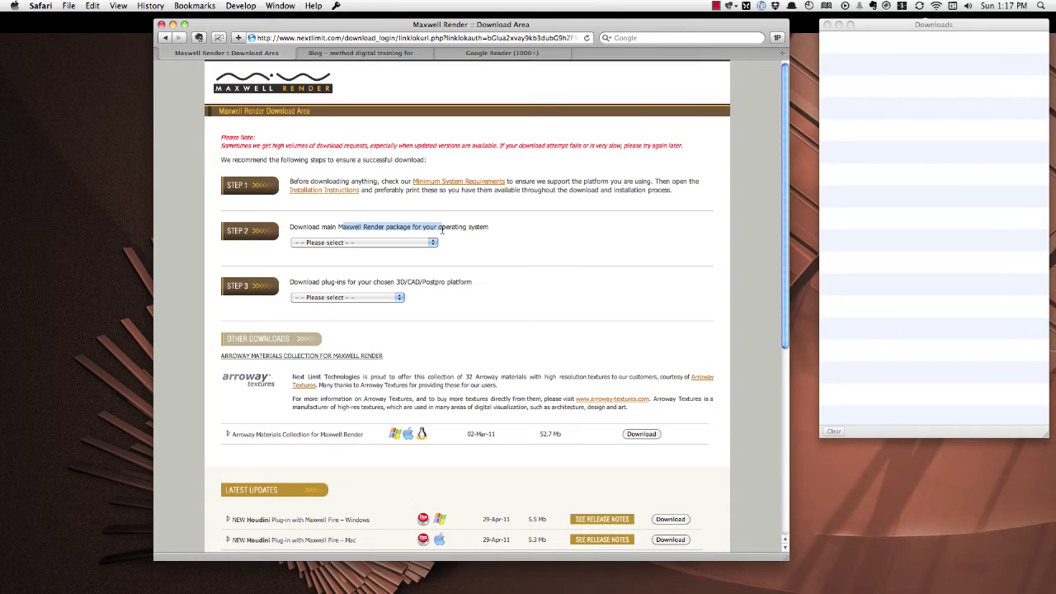
left_click(427, 244)
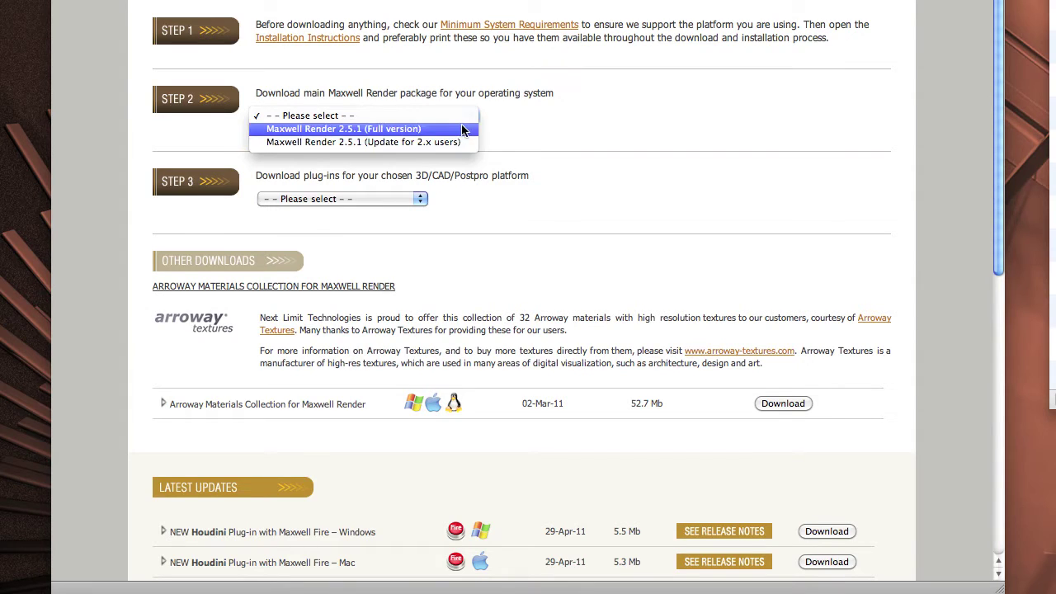
left_click(458, 128)
left_click(541, 117)
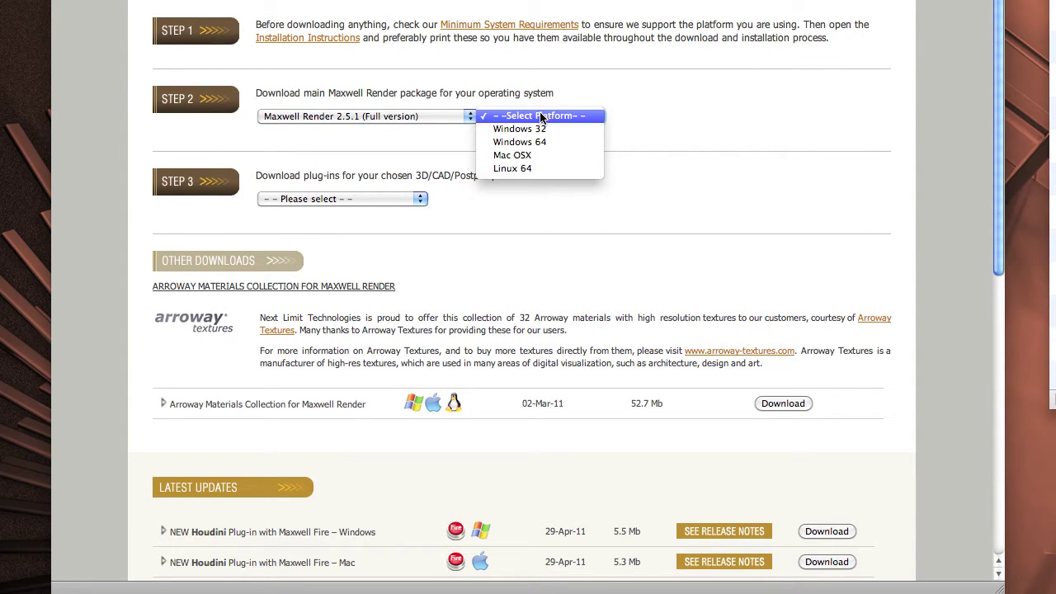
left_click(536, 156)
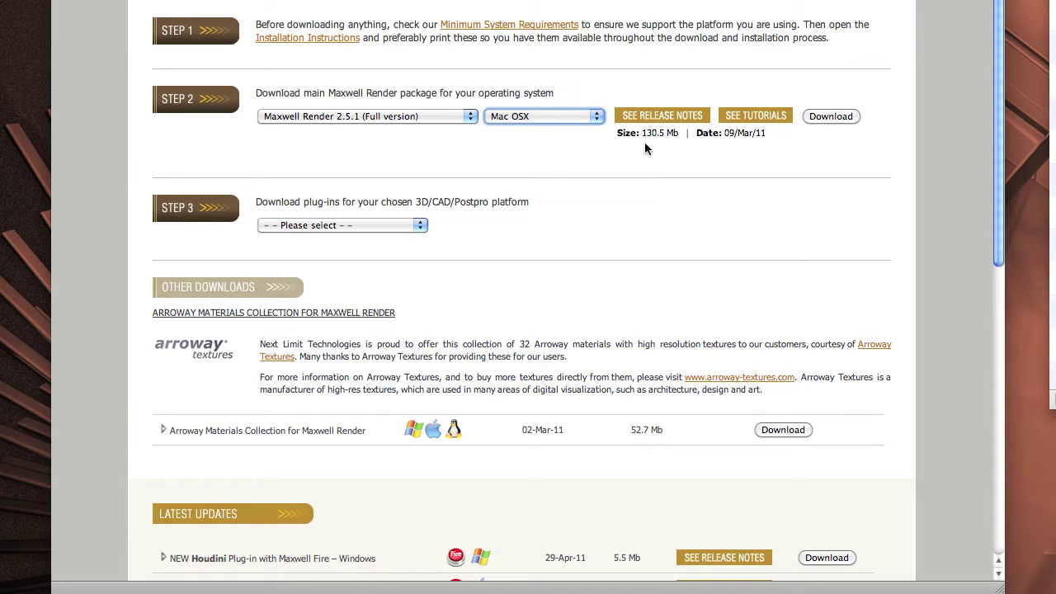
- Download the Bonzai3D plug-in in Version 2.4: Windows / Mac OSX
left_click(370, 227)
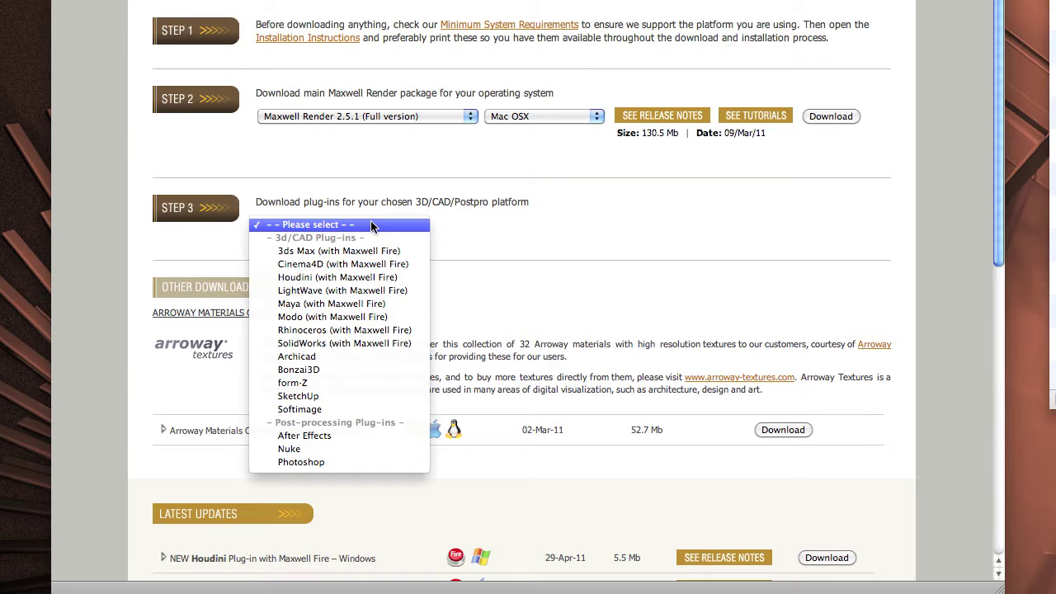
left_click(342, 369)
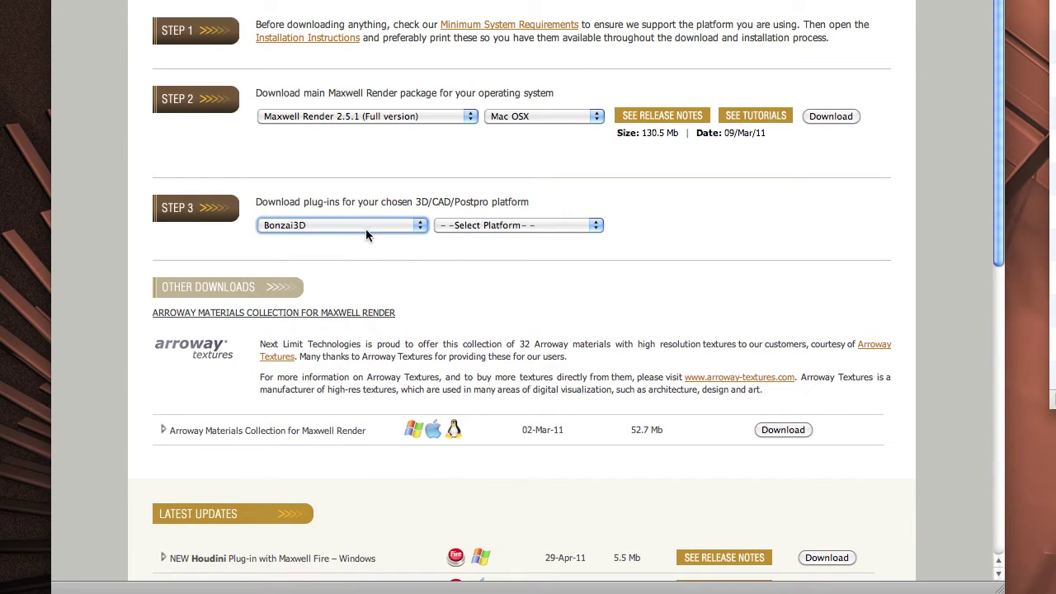
left_click(530, 227)
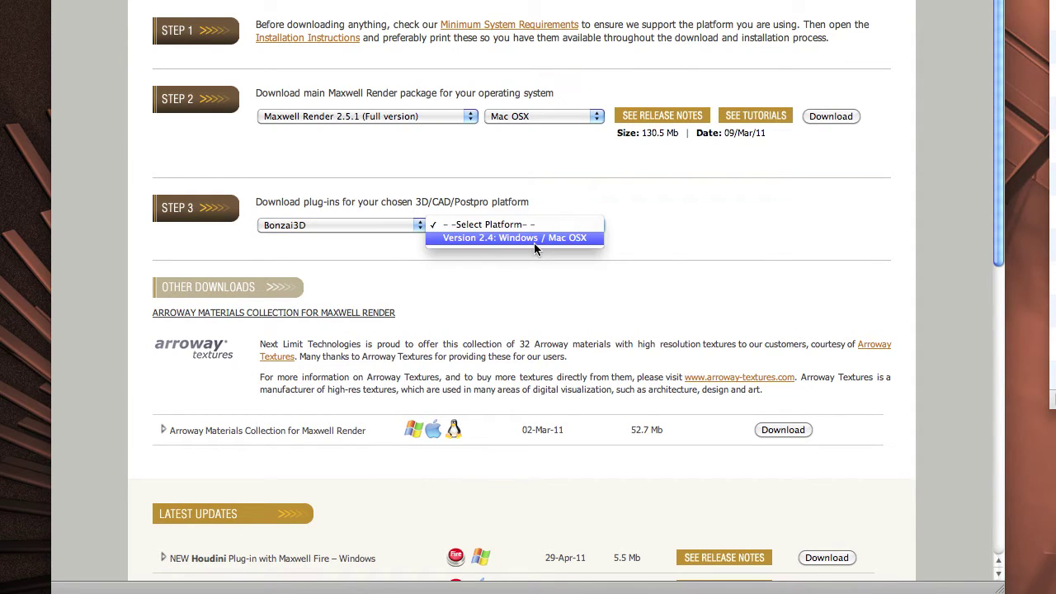
left_click(534, 239)
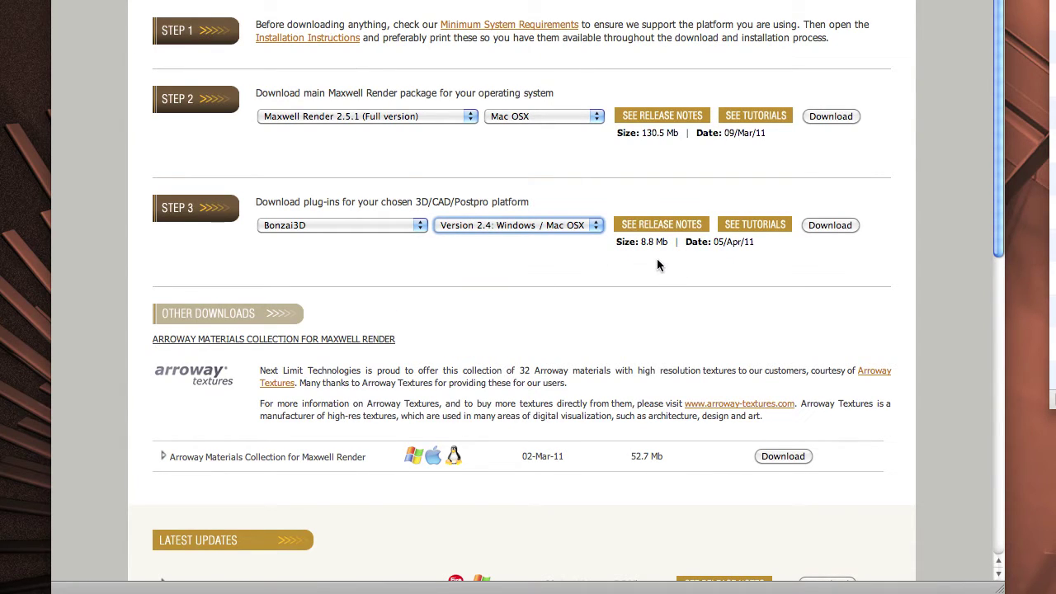
left_click(830, 226)
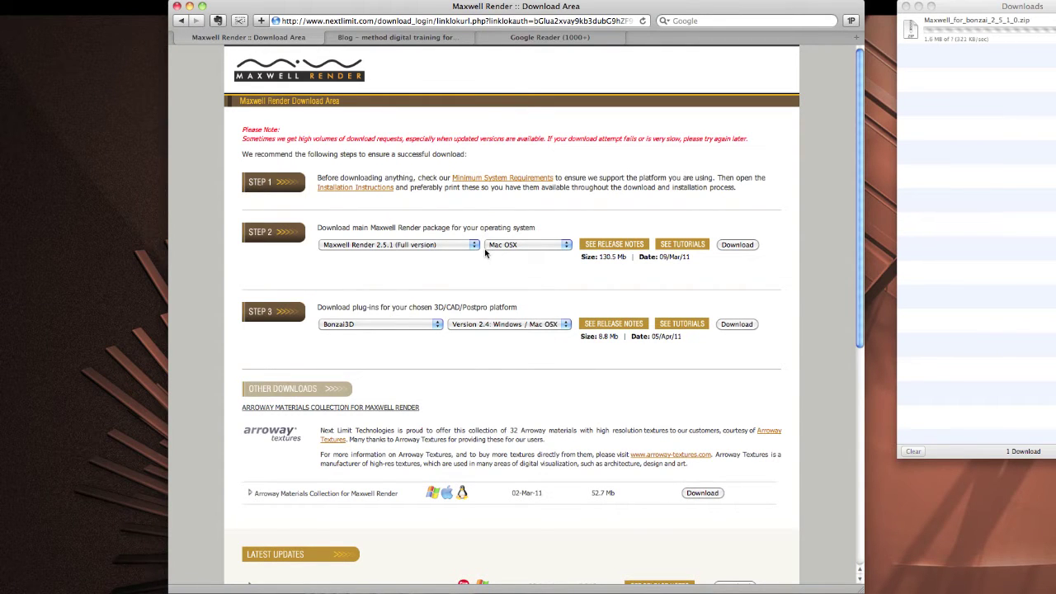
- Open the Arroway Textures website in a new tab from the Arroway materials collection description
scroll(516, 368, "down", 3)
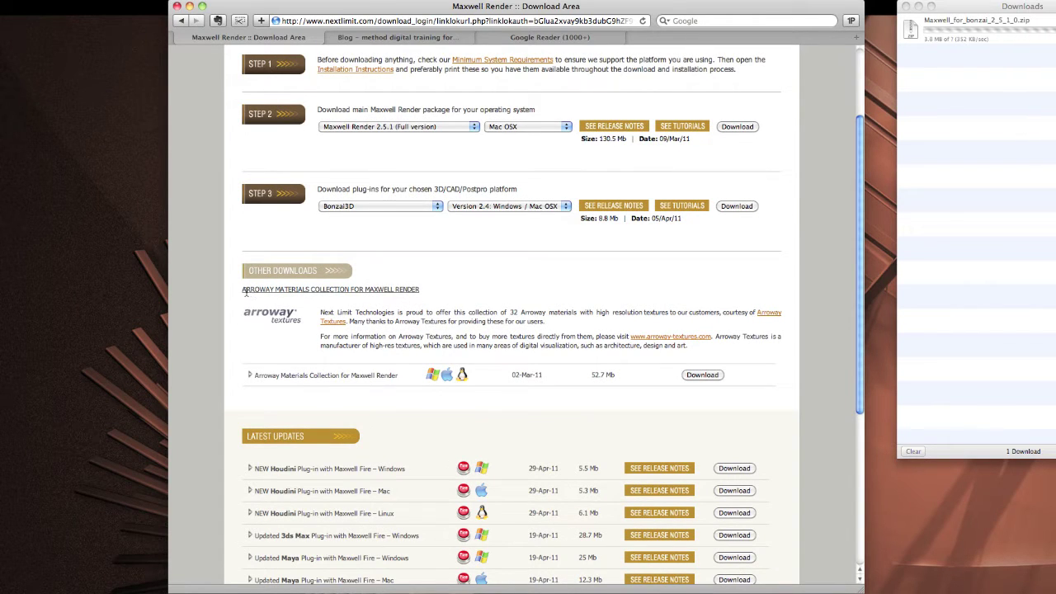
left_click_drag(242, 293, 486, 288)
left_click(486, 285)
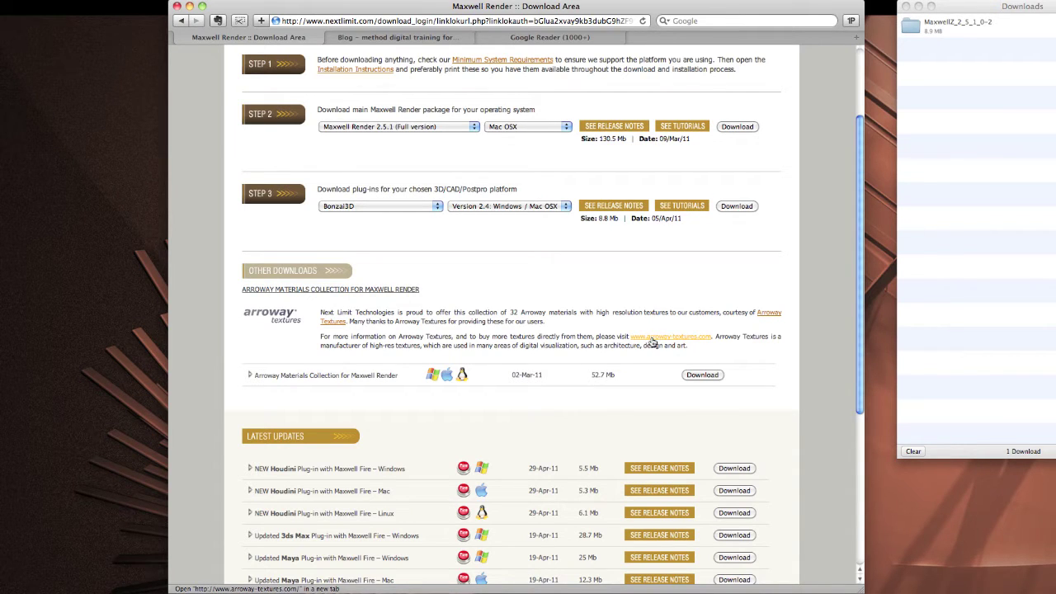
left_click(652, 342, "super")
left_click(676, 38)
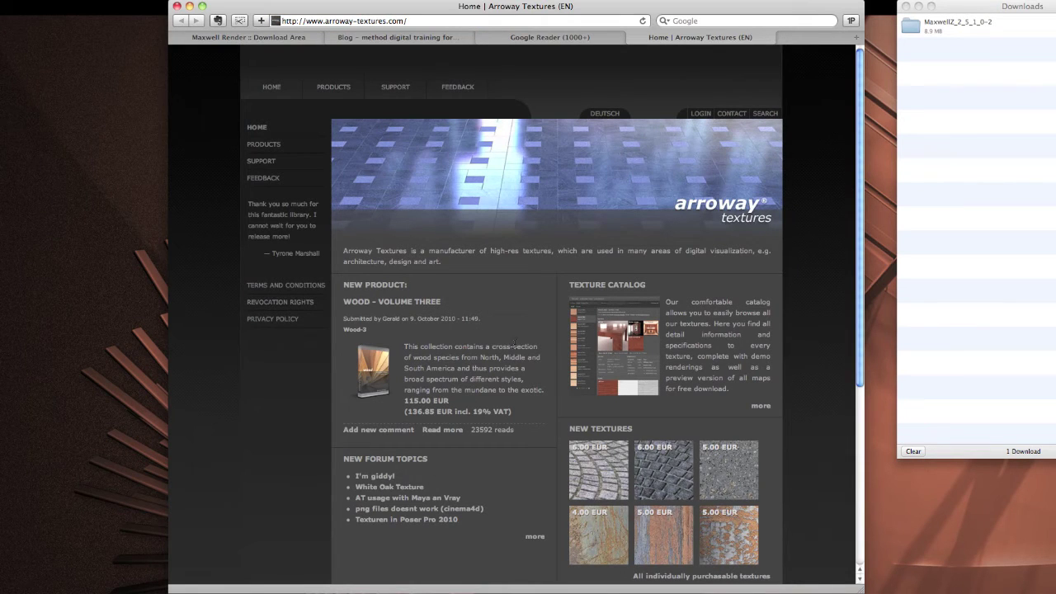
- Look through the Arroway texture products and the latest updates on the Maxwell Render download page
left_click(334, 86)
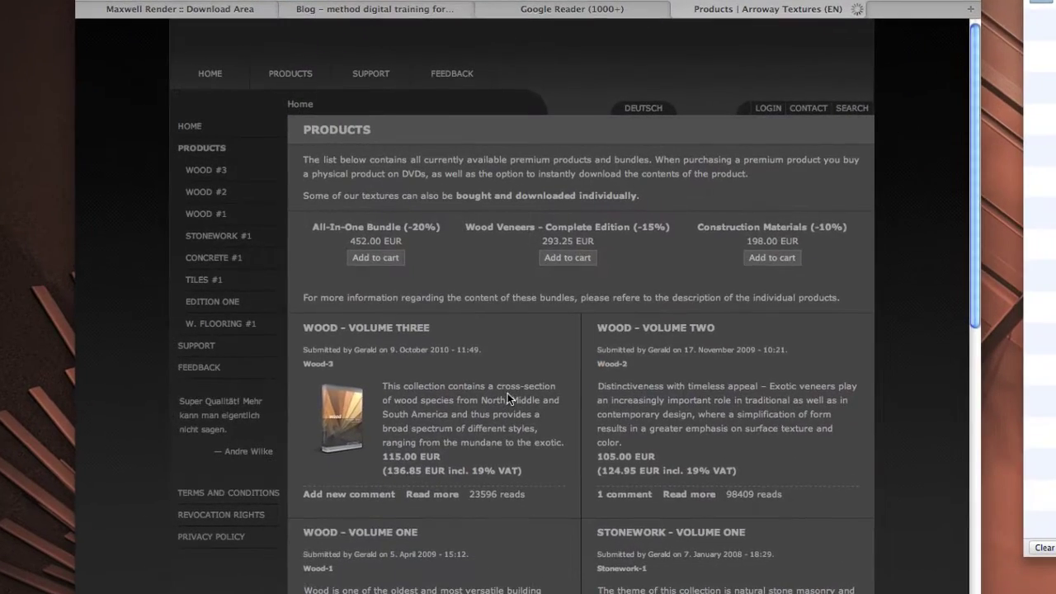
scroll(502, 382, "down", 6)
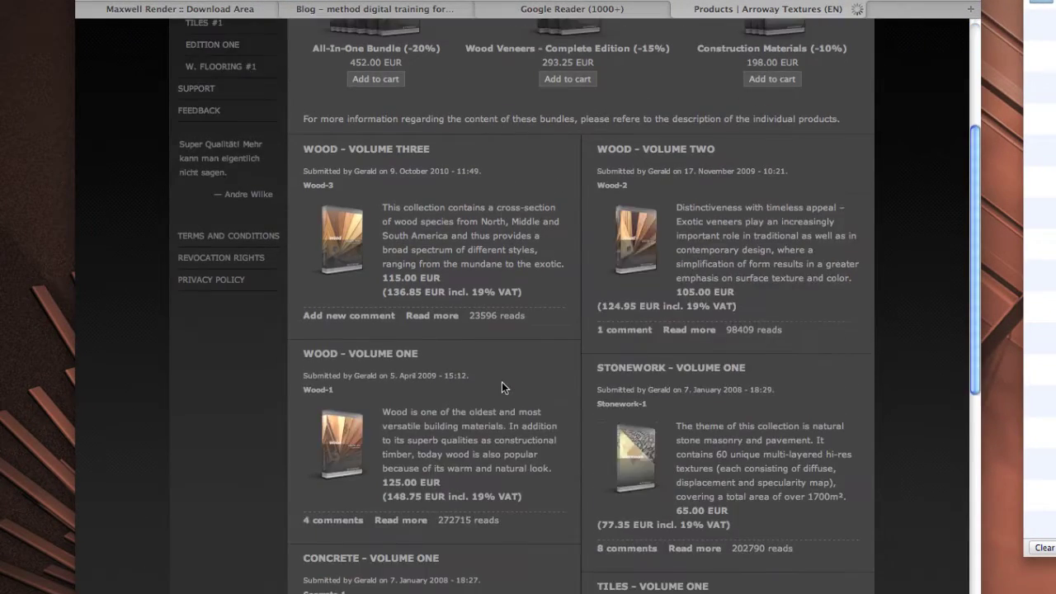
scroll(501, 382, "down", 4)
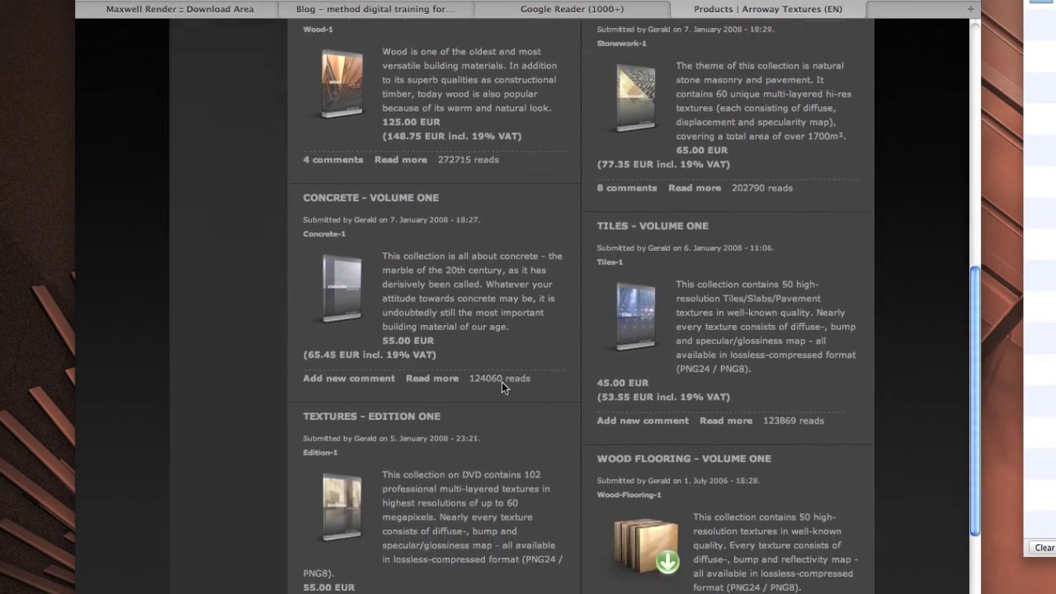
scroll(501, 382, "down", 3)
scroll(501, 381, "up", 15)
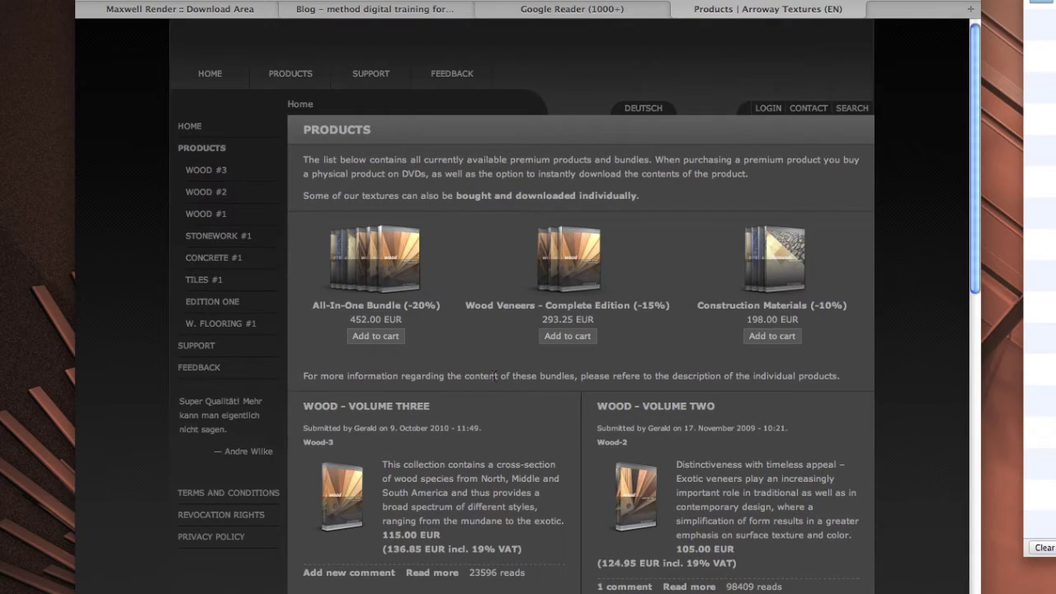
left_click(217, 9)
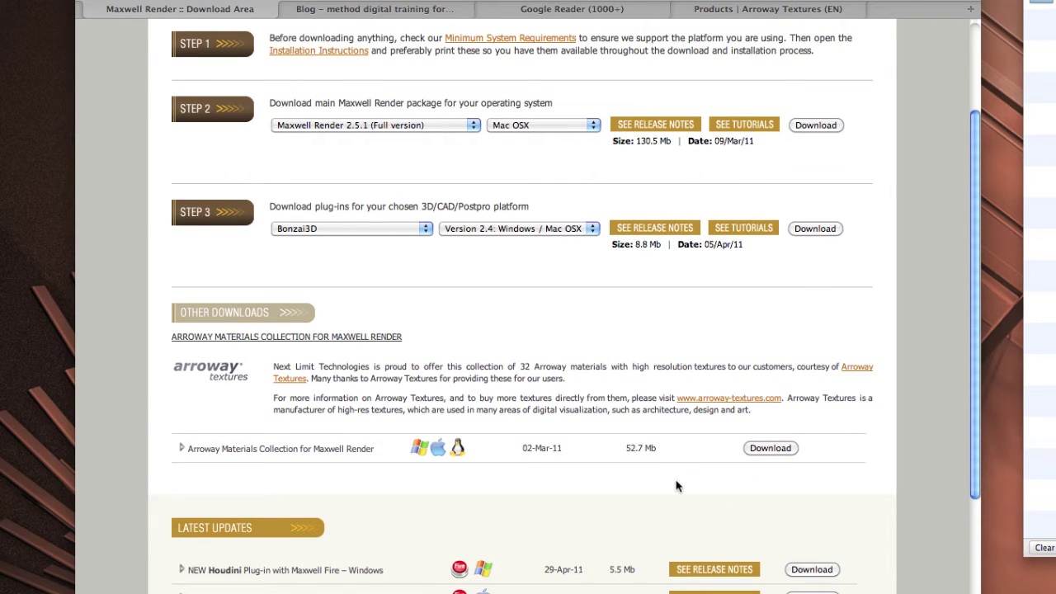
scroll(874, 471, "down", 5)
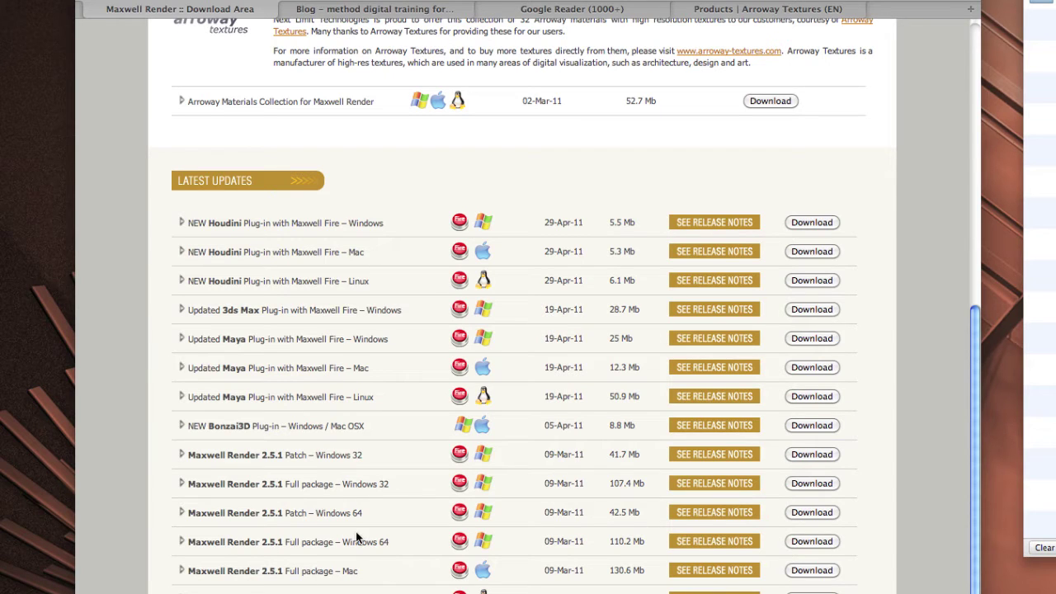
- Copy the MaxwellZ folder from the OSX folder of the downloaded MaxwellZ_2_5_1_0-2 package in Finder
left_click(412, 433)
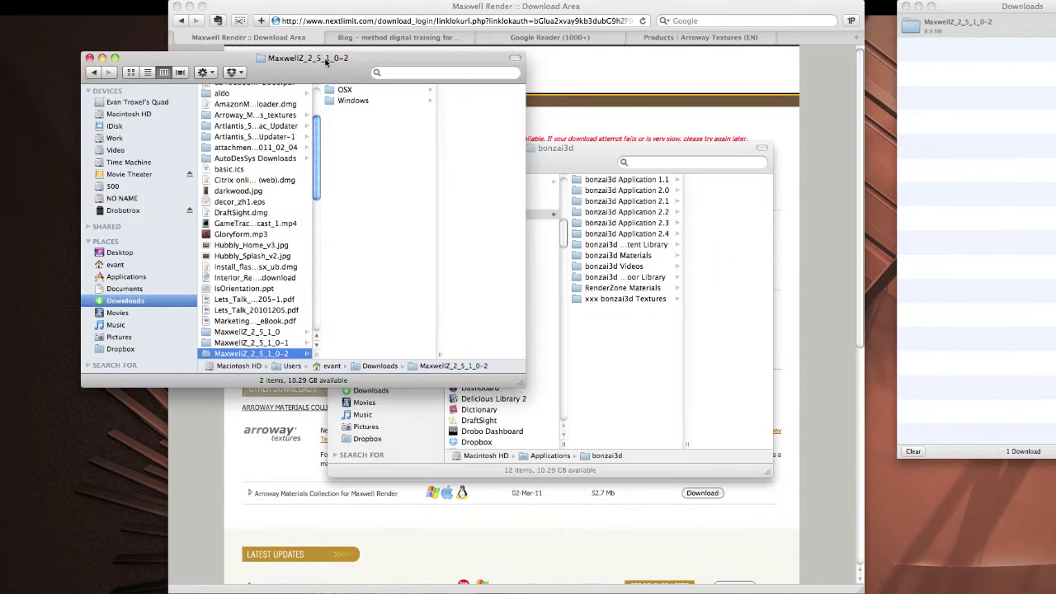
left_click_drag(326, 62, 538, 100)
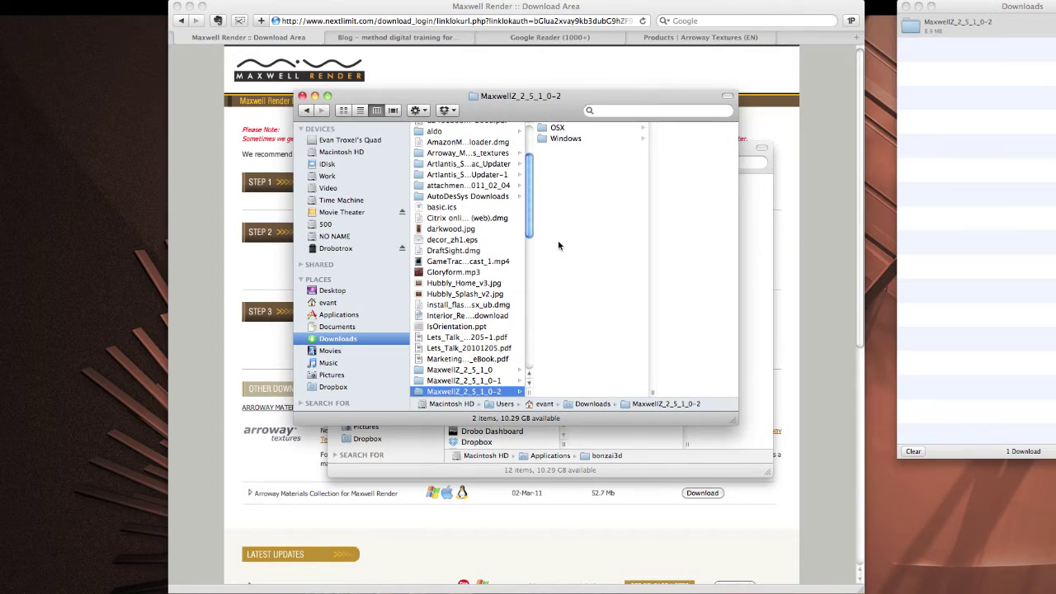
left_click(557, 127)
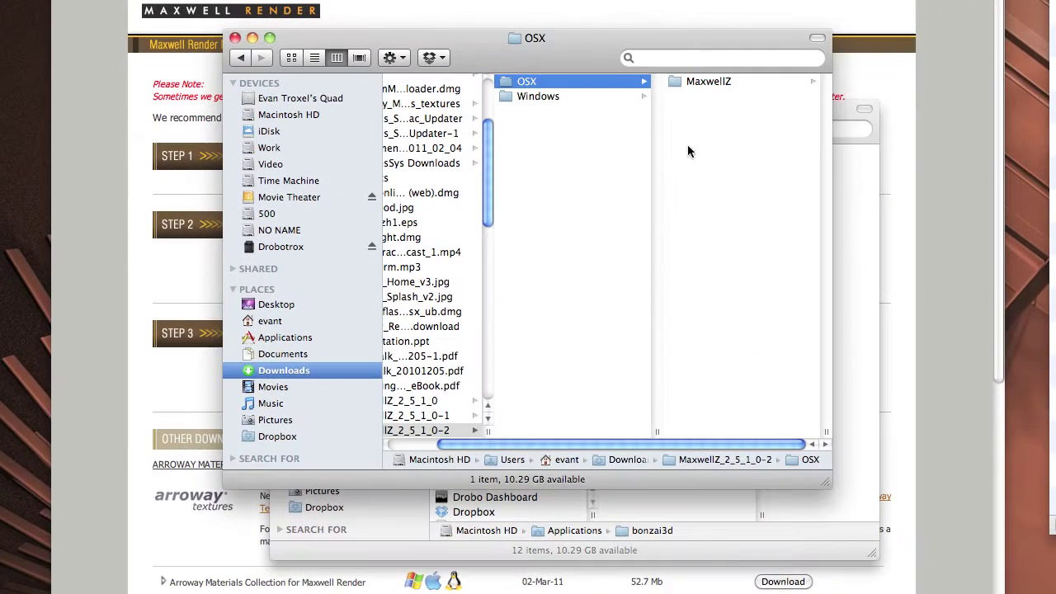
left_click(711, 82)
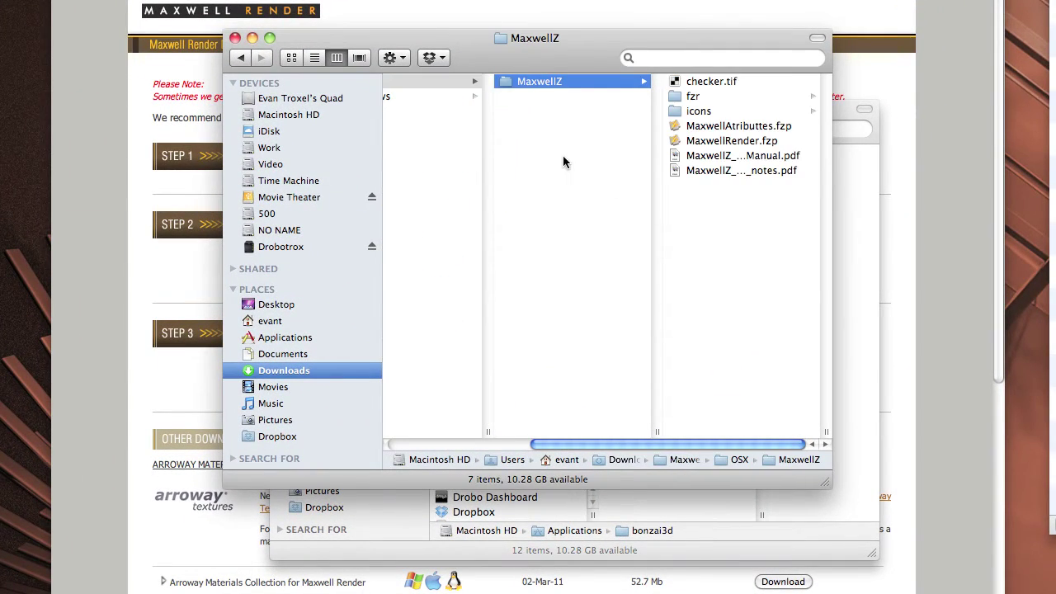
right_click(515, 82)
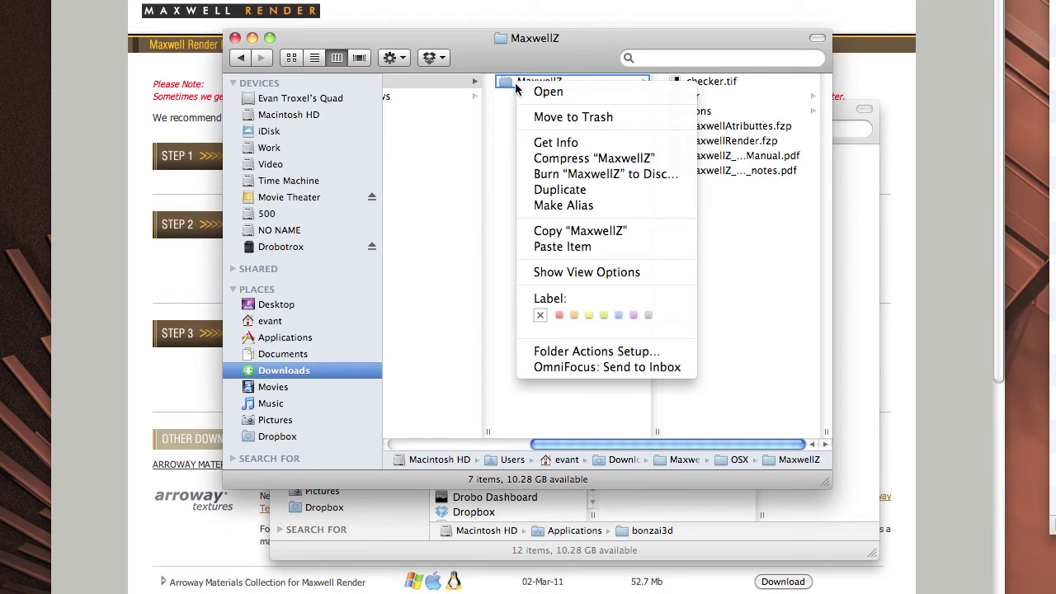
left_click(566, 233)
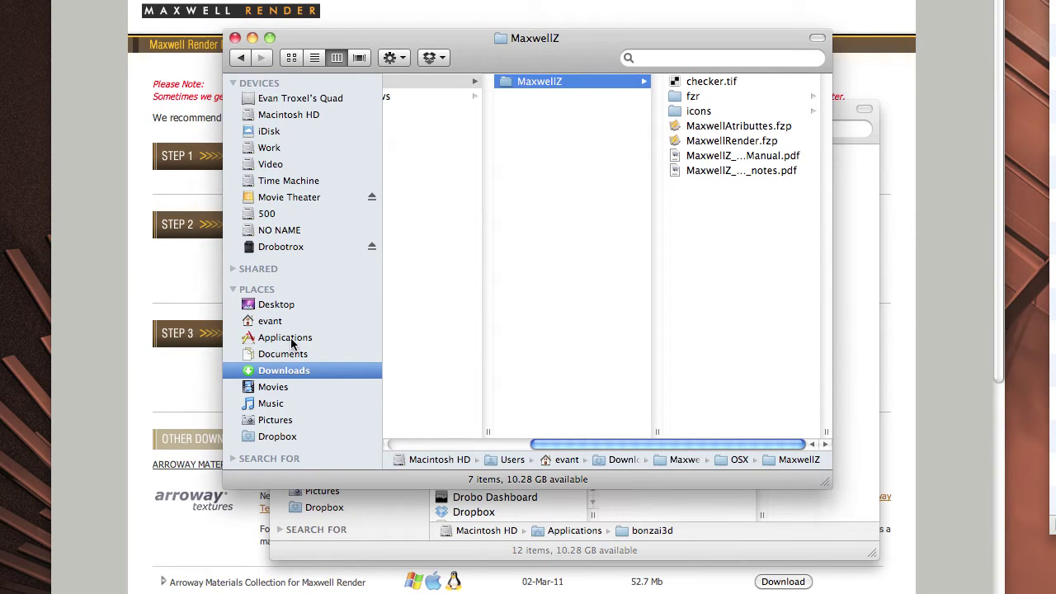
- Open the bonzai3d Application 2.4 folder in Applications and locate the update check command in bonzai3d
left_click(739, 547)
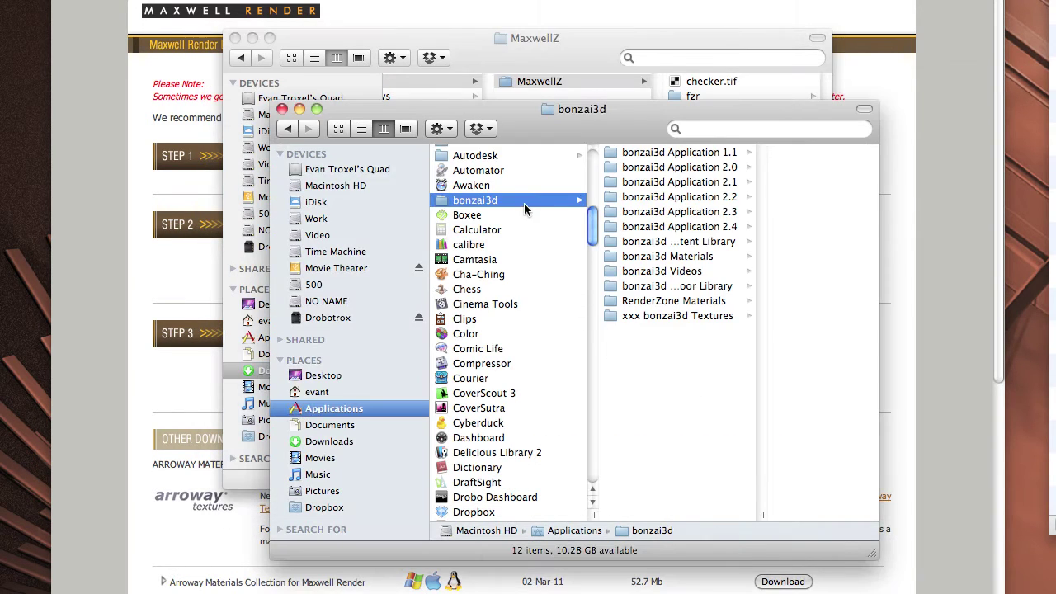
left_click(632, 229)
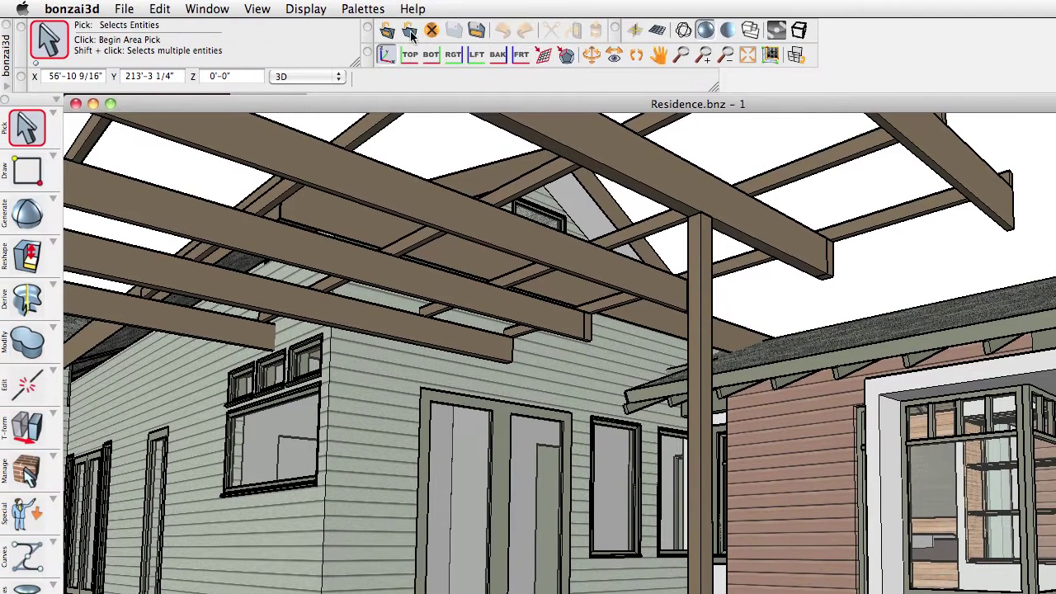
left_click(415, 8)
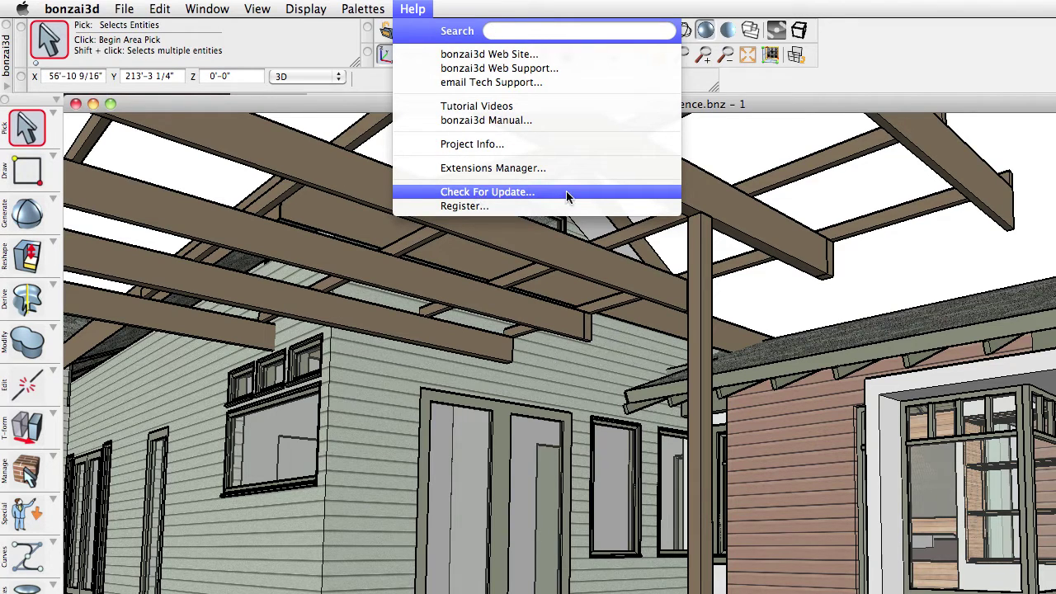
left_click(828, 280)
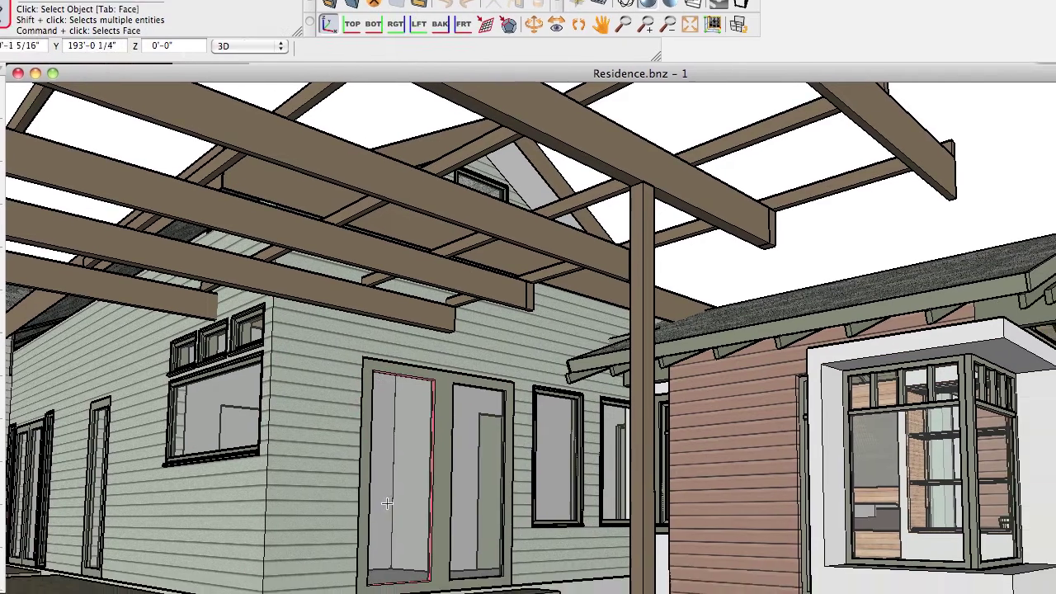
- Paste the copied MaxwellZ folder into the Plugins folder of bonzai3d Application 2.4 in Finder
key("super+Tab")
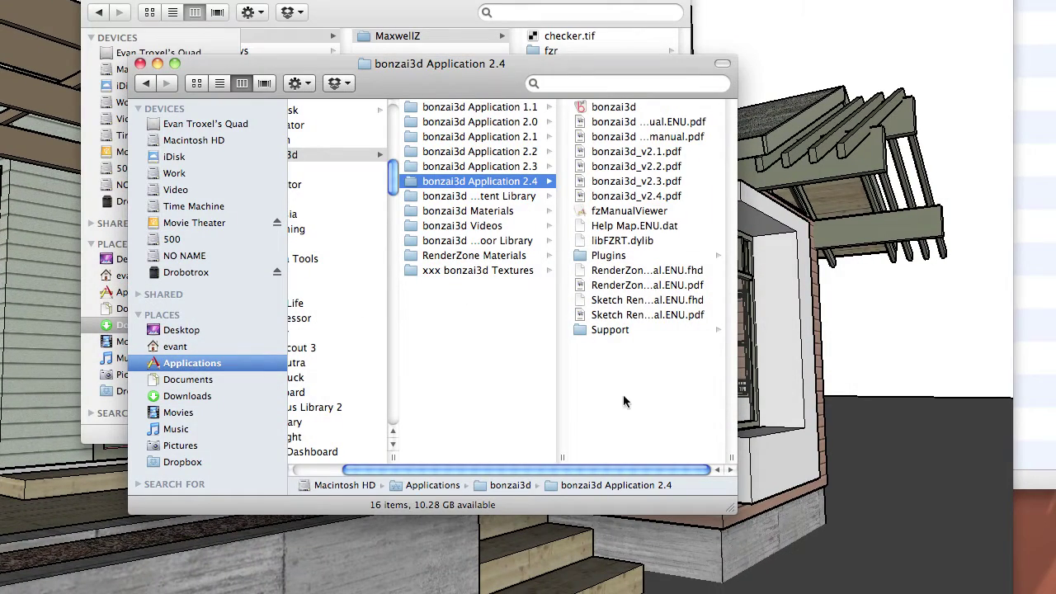
left_click(608, 256)
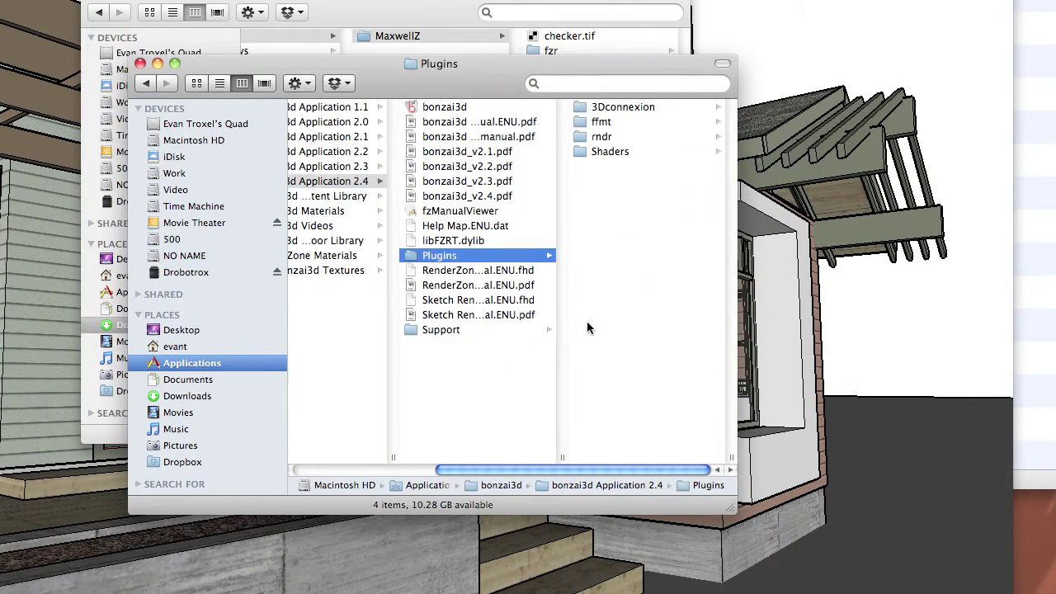
right_click(627, 233)
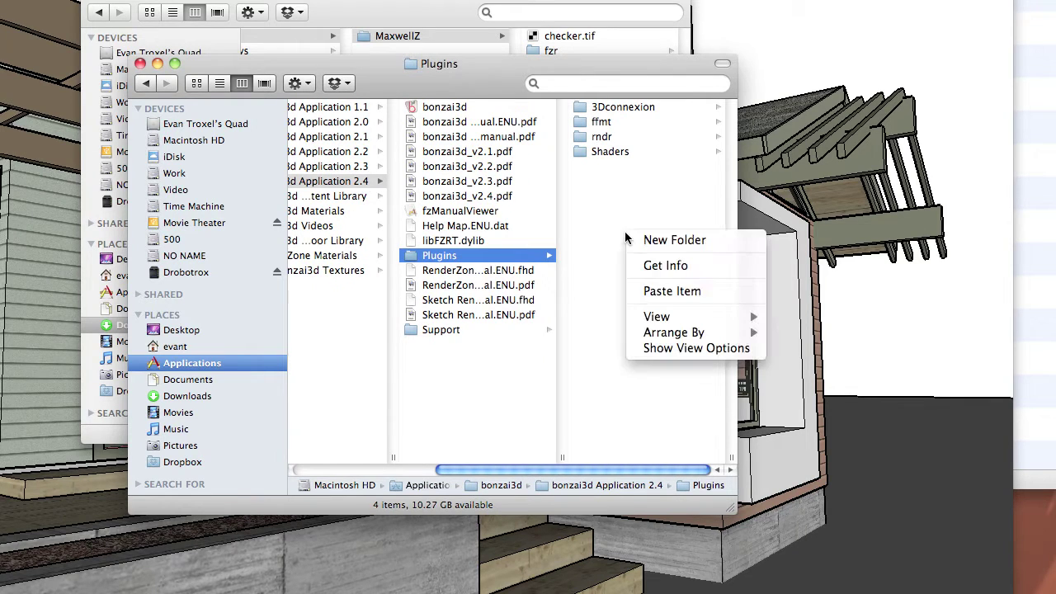
left_click(668, 292)
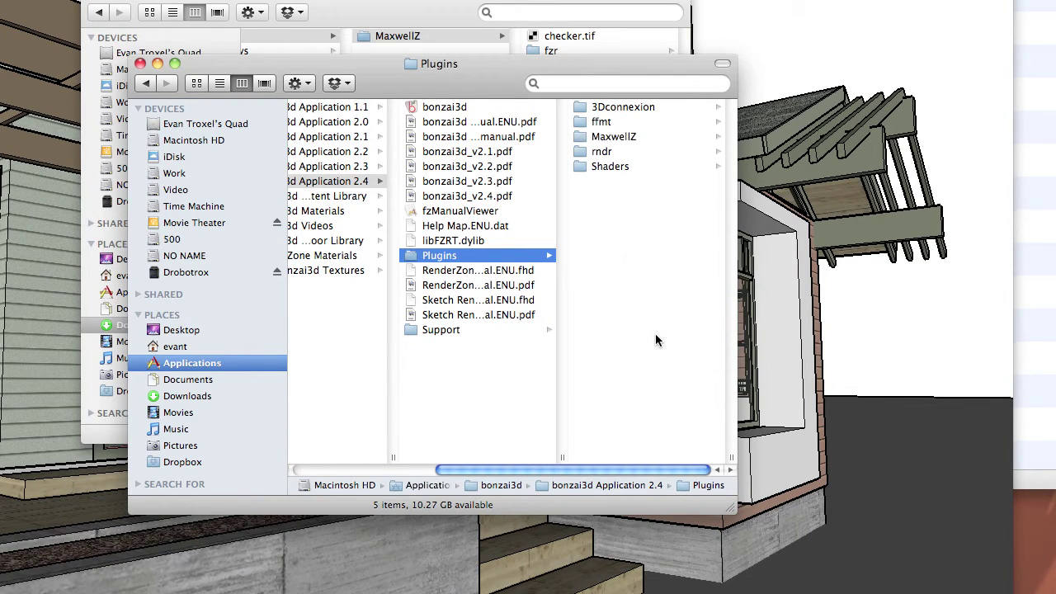
- Inspect the MaxwellAtributtes.fzp and MaxwellRender.fzp plug-in files inside the pasted MaxwellZ folder
left_click(619, 138)
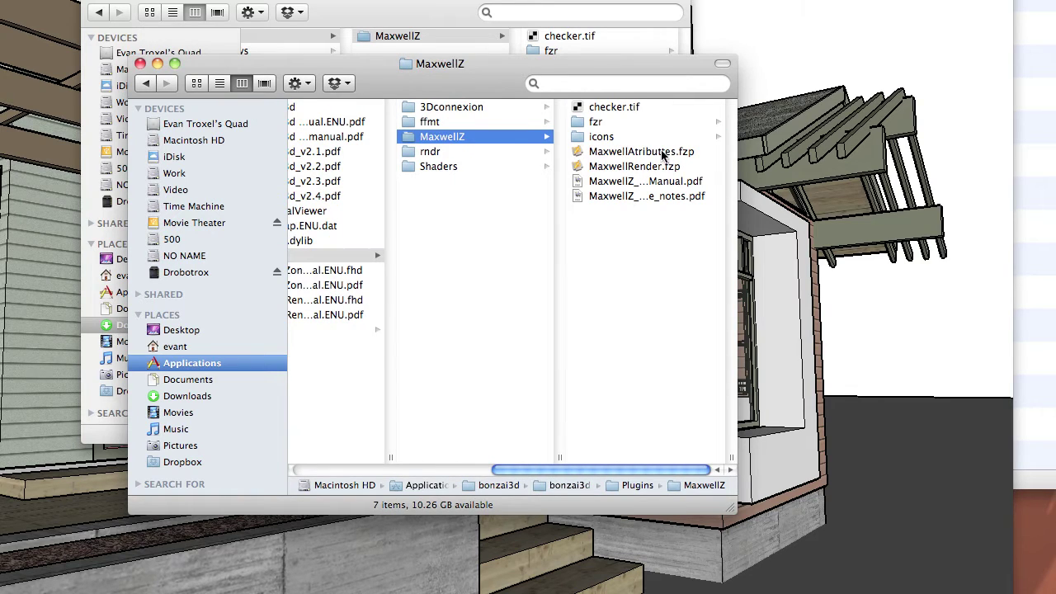
left_click(663, 155)
left_click(479, 168)
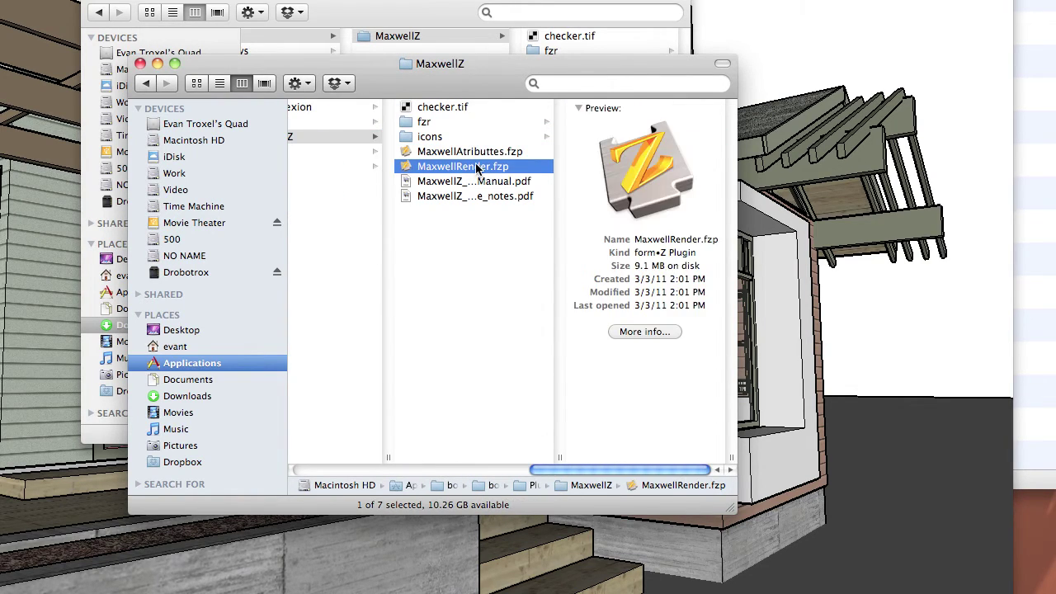
- Look over the manual and release notes PDFs inside the MaxwellZ plug-in folder
left_click(466, 182)
left_click(459, 198)
left_click(462, 239)
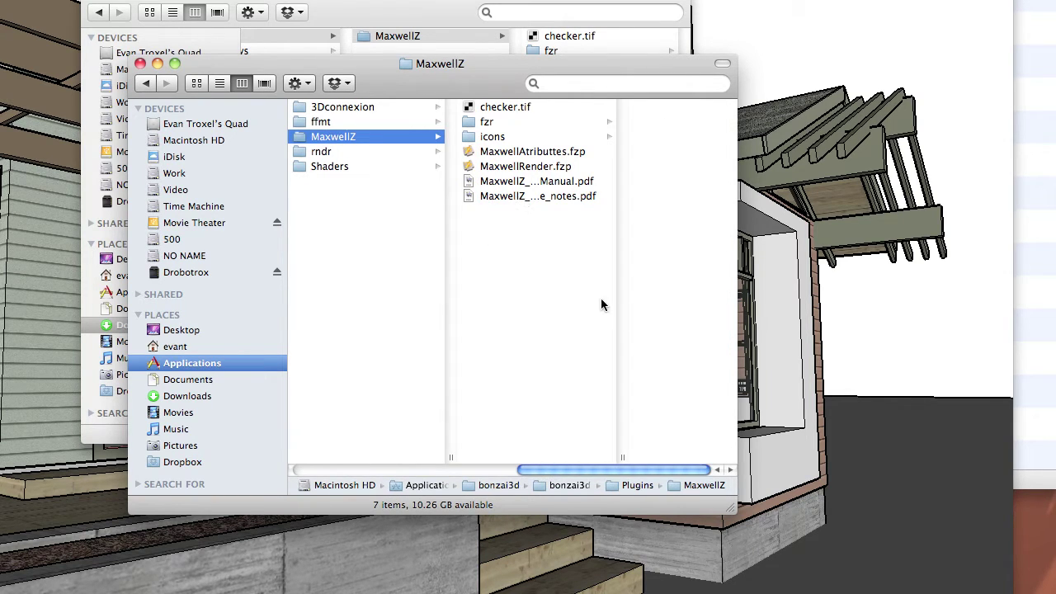
- Move checker.tif from the MaxwellZ plug-in folder into the Support folder of bonzai3d Application 2.4, replacing the existing checker file
left_click_drag(730, 509, 912, 500)
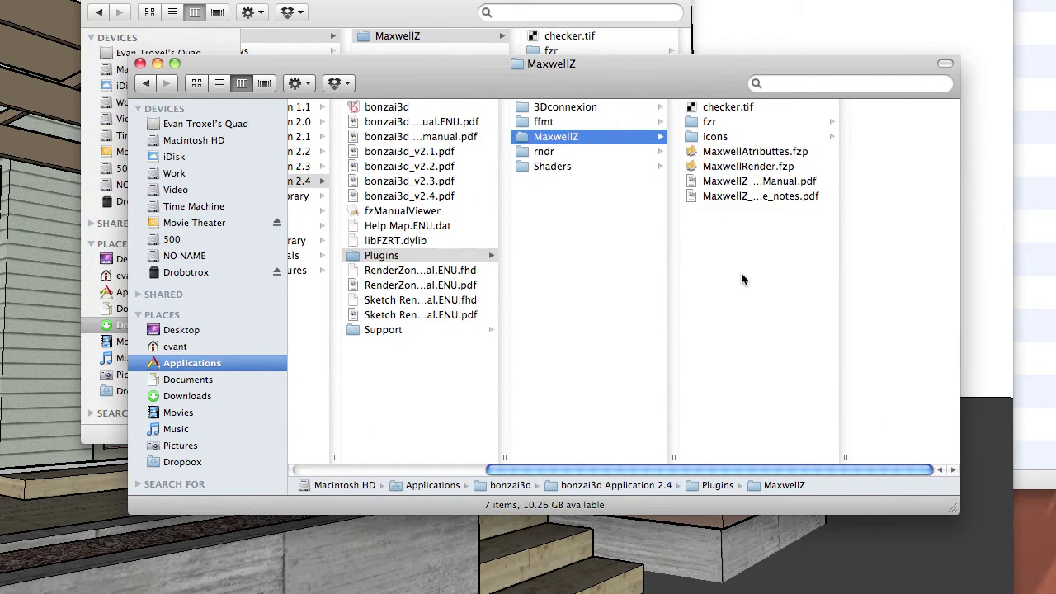
left_click(720, 108)
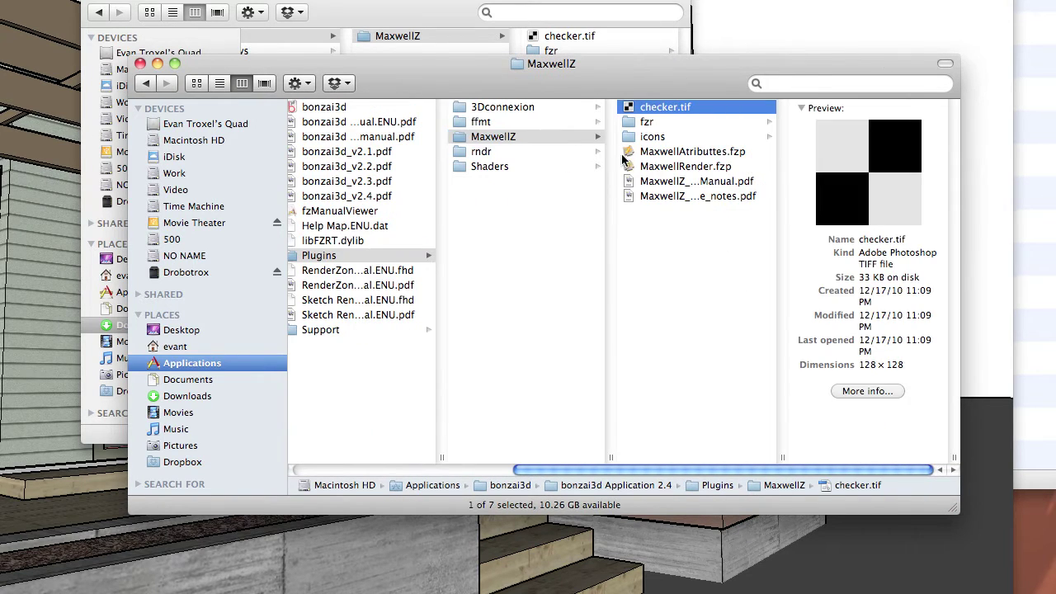
left_click_drag(630, 108, 325, 329)
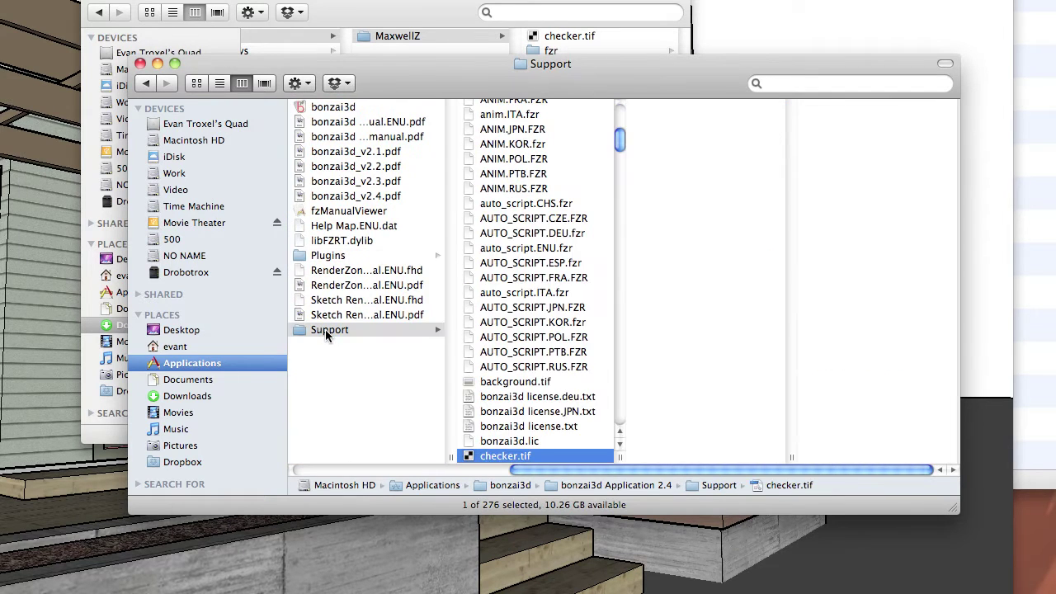
- Open the MaxwellZ plug-in user manual PDF from the MaxwellZ folder in Plugins and read its installation instructions
left_click(331, 255)
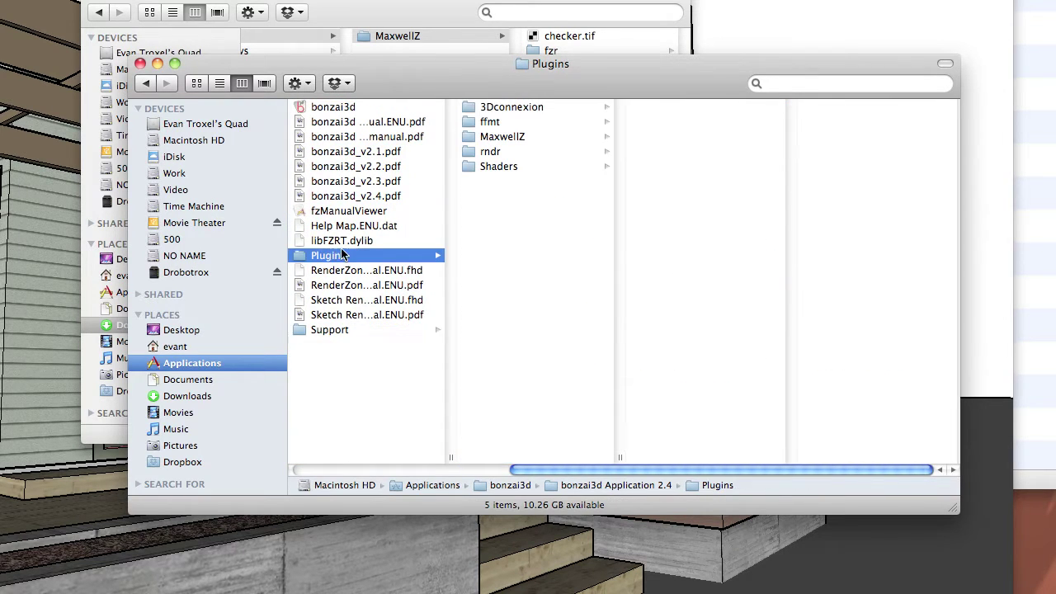
left_click(507, 140)
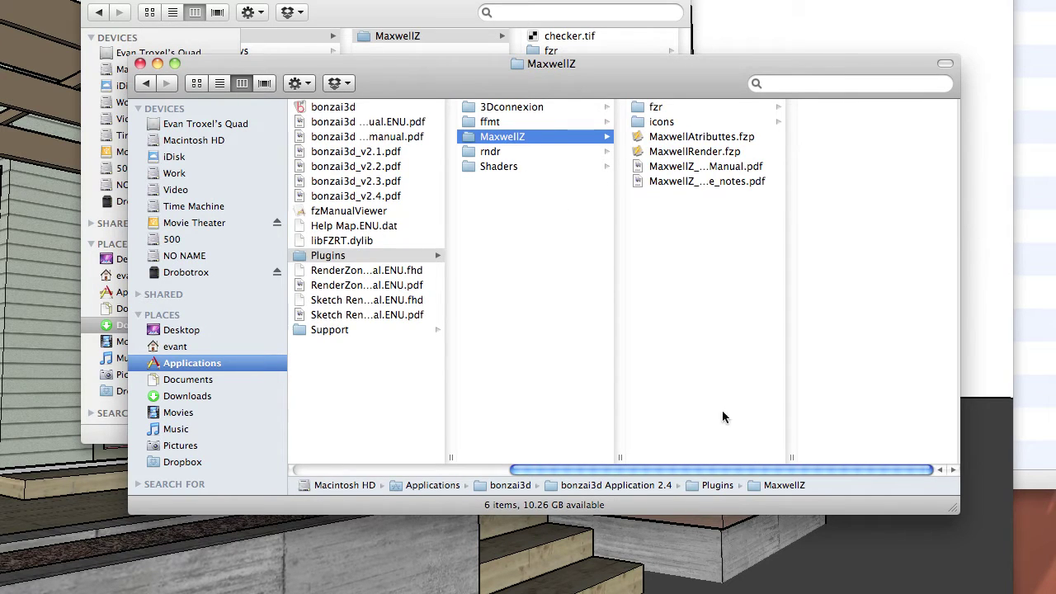
left_click_drag(792, 459, 873, 460)
double_click(725, 166)
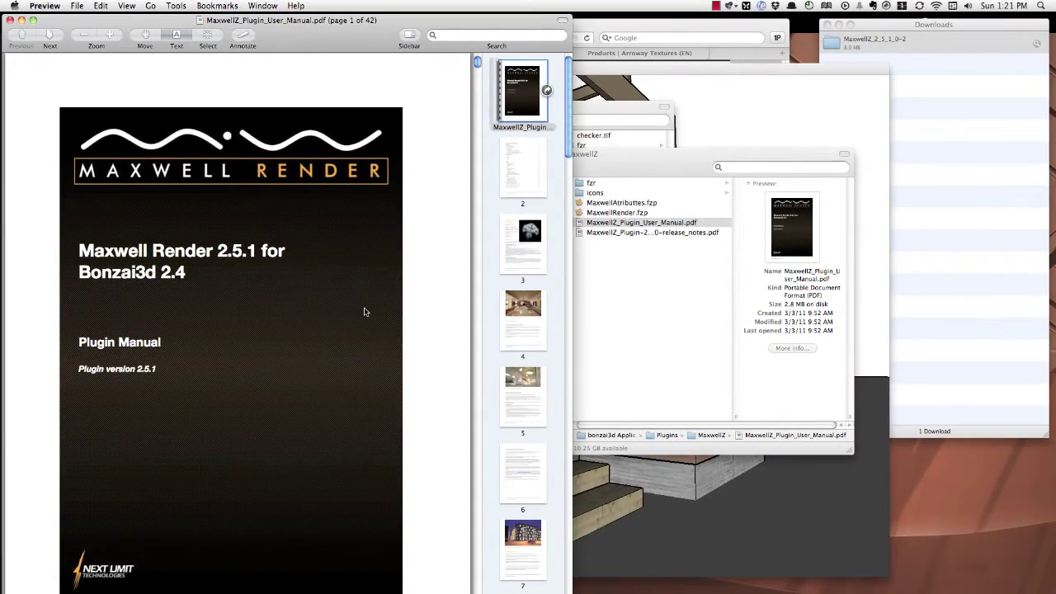
scroll(328, 336, "down", 10)
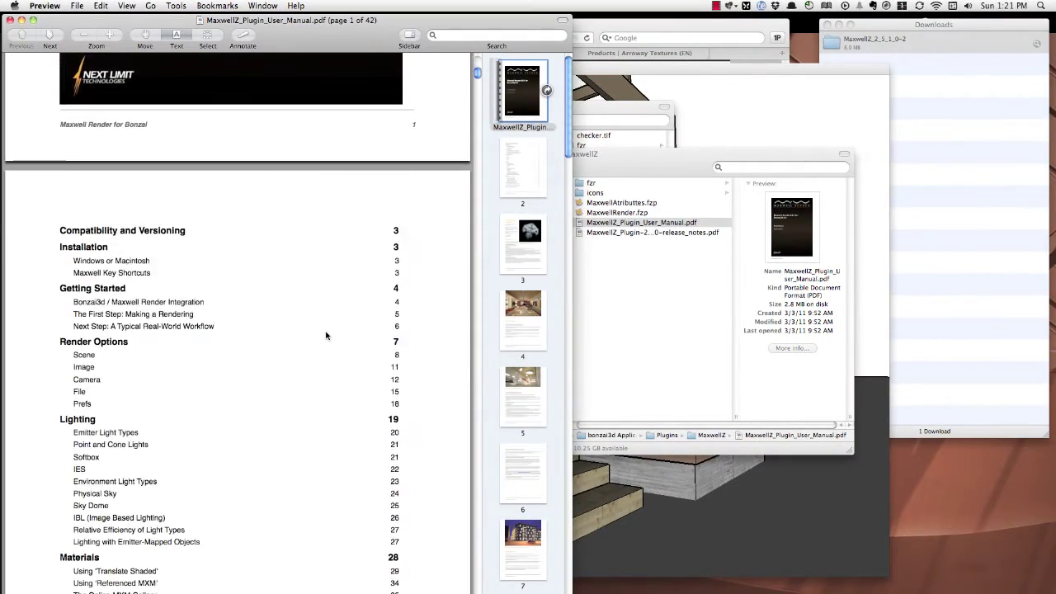
scroll(326, 336, "down", 10)
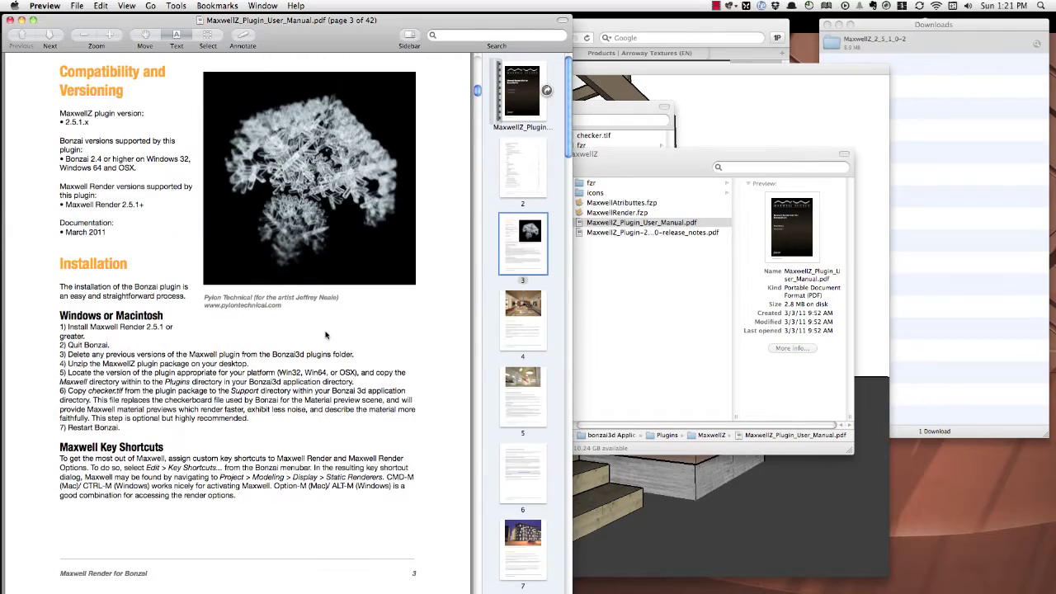
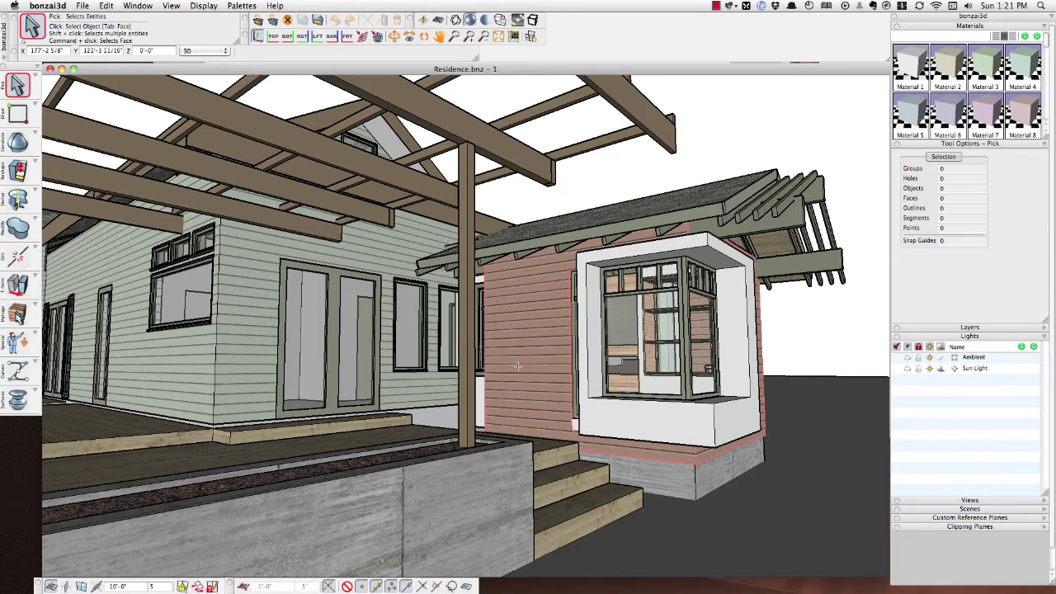
- Switch to bonzai3d and view the Maxwell Render options palette, closing it after each look
left_click(519, 21)
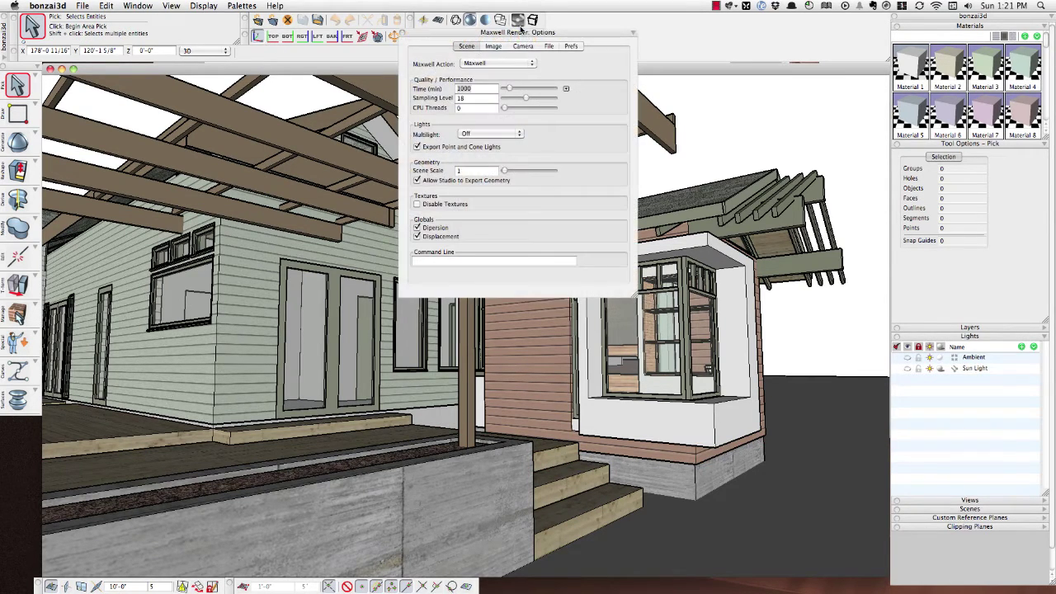
left_click_drag(520, 29, 209, 75)
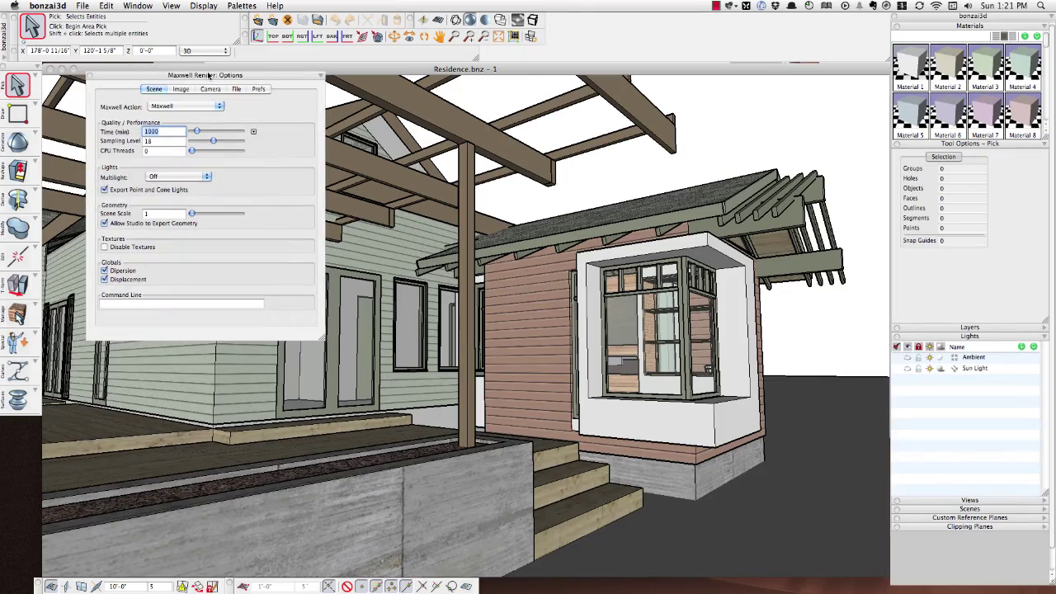
key("Escape")
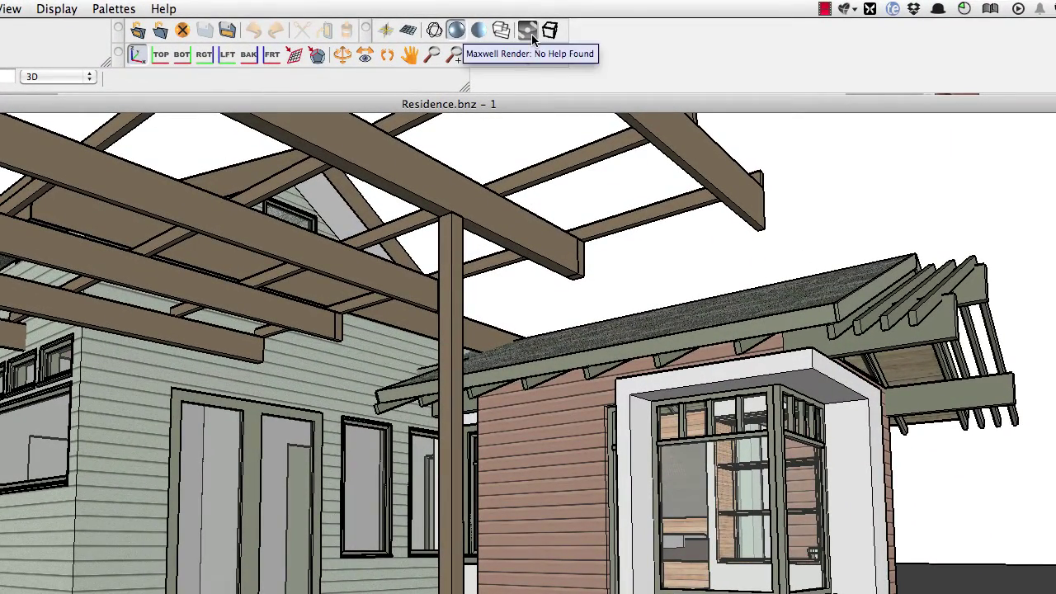
left_click(528, 33)
left_click_drag(541, 51, 540, 104)
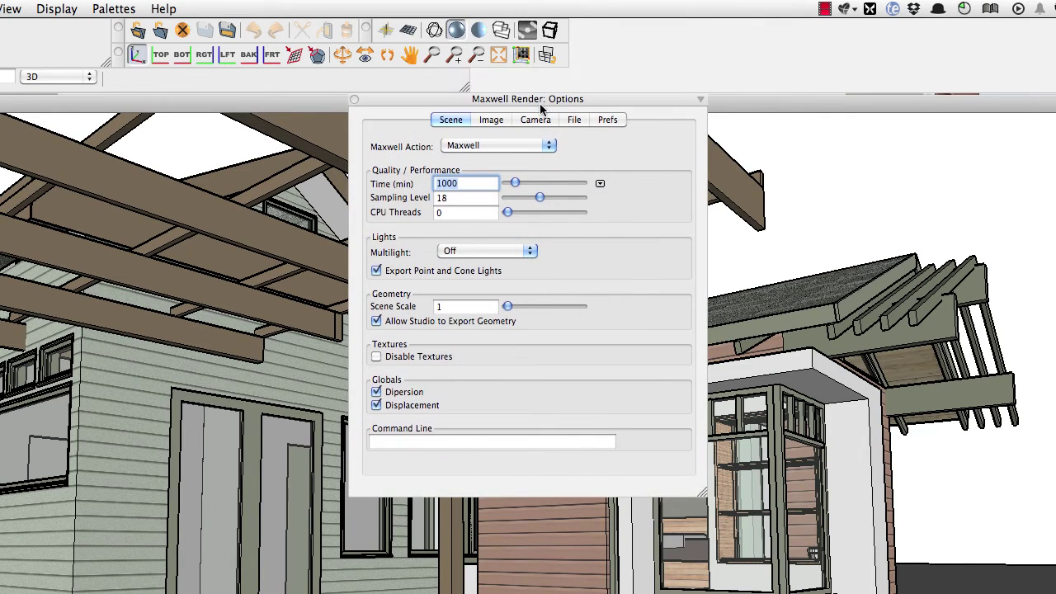
key("Escape")
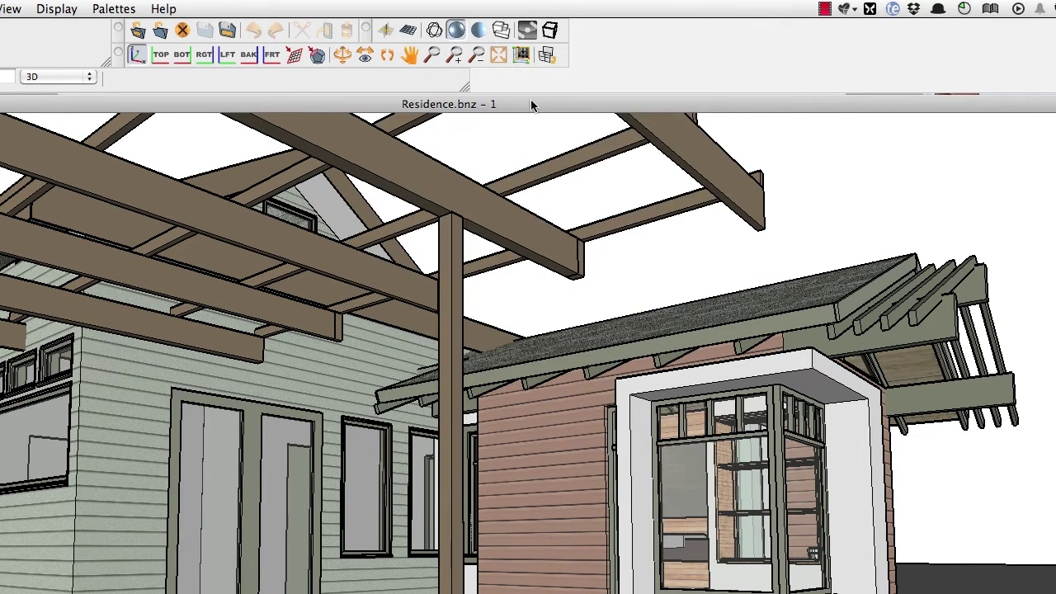
- Examine the Image, Camera and Prefs settings in the Maxwell Render options palette, return to Scene and close the palette
left_click(525, 34)
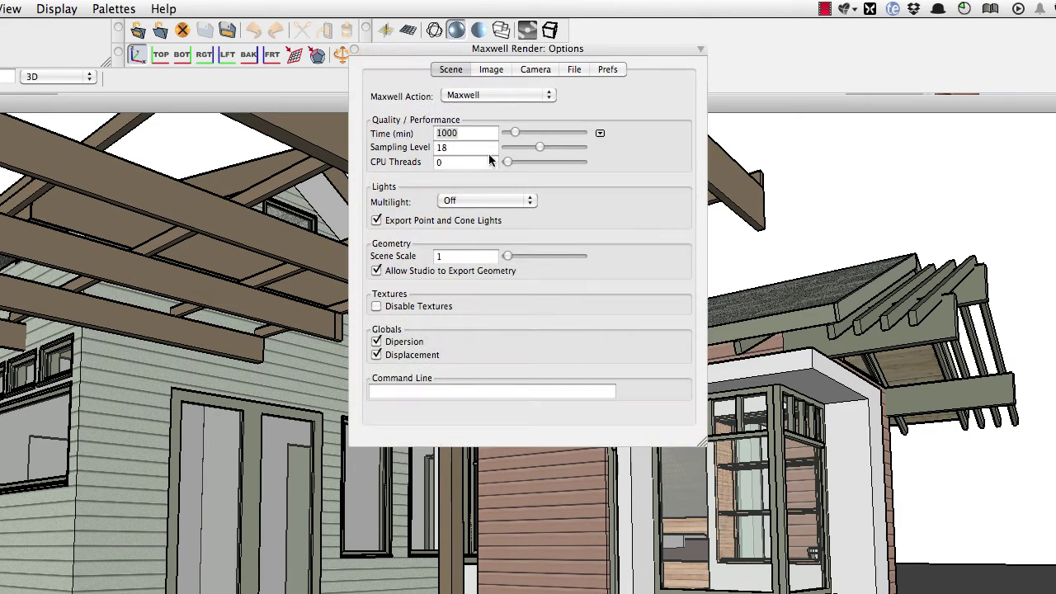
left_click(493, 69)
left_click(524, 70)
left_click(607, 69)
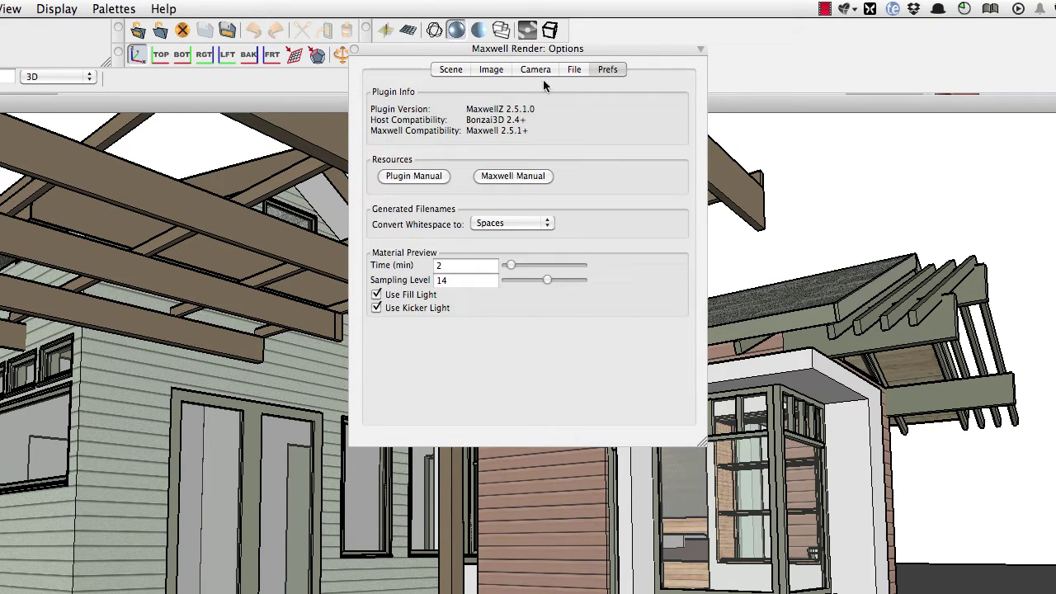
left_click(445, 70)
left_click(355, 49)
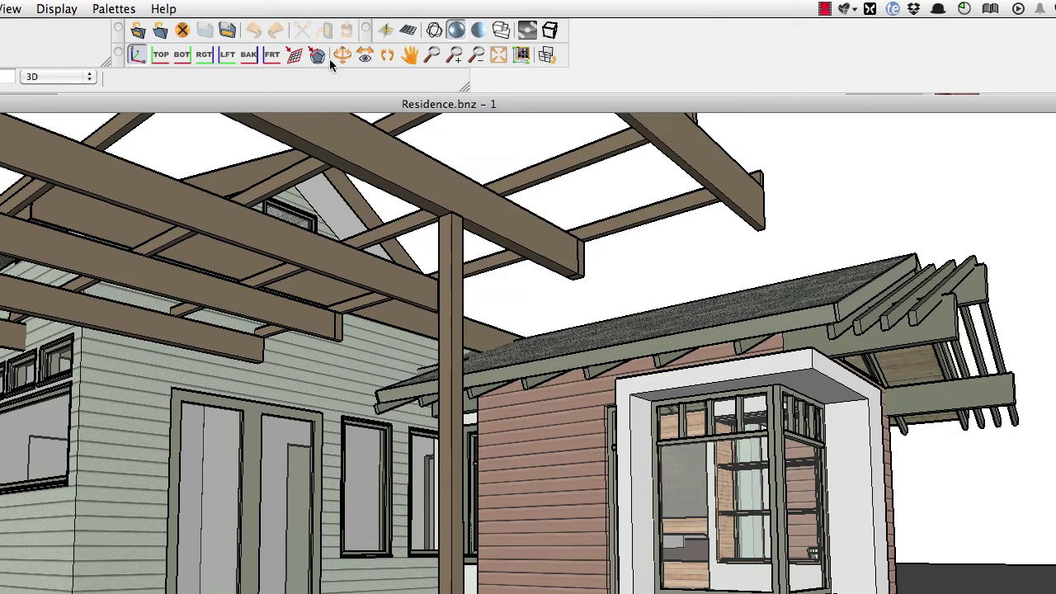
- Open the full Maxwell Render Options dialog as the display mode for the Residence.bnz view
left_click(47, 10)
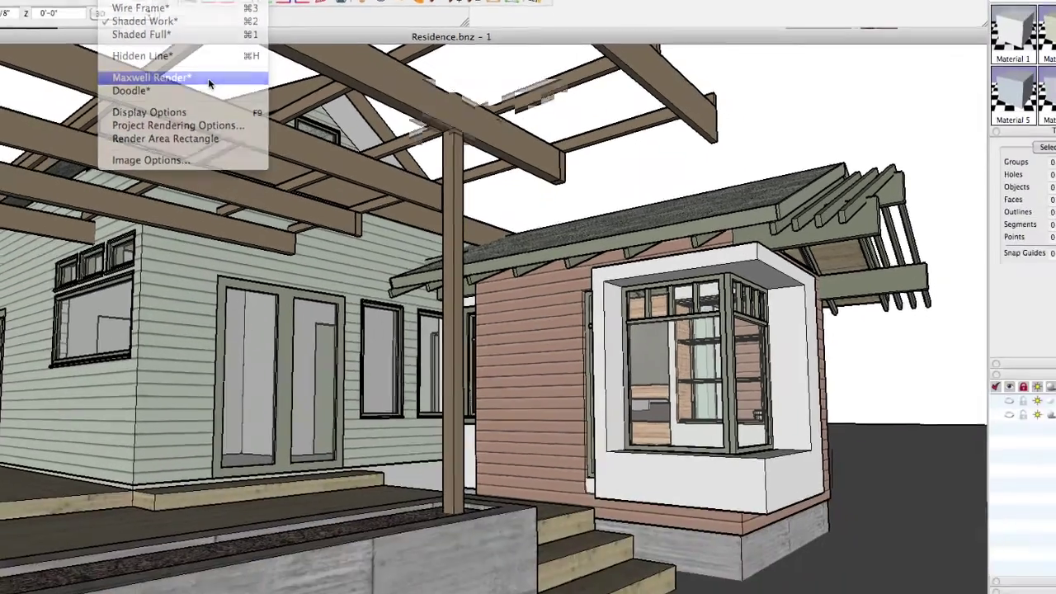
left_click(208, 77)
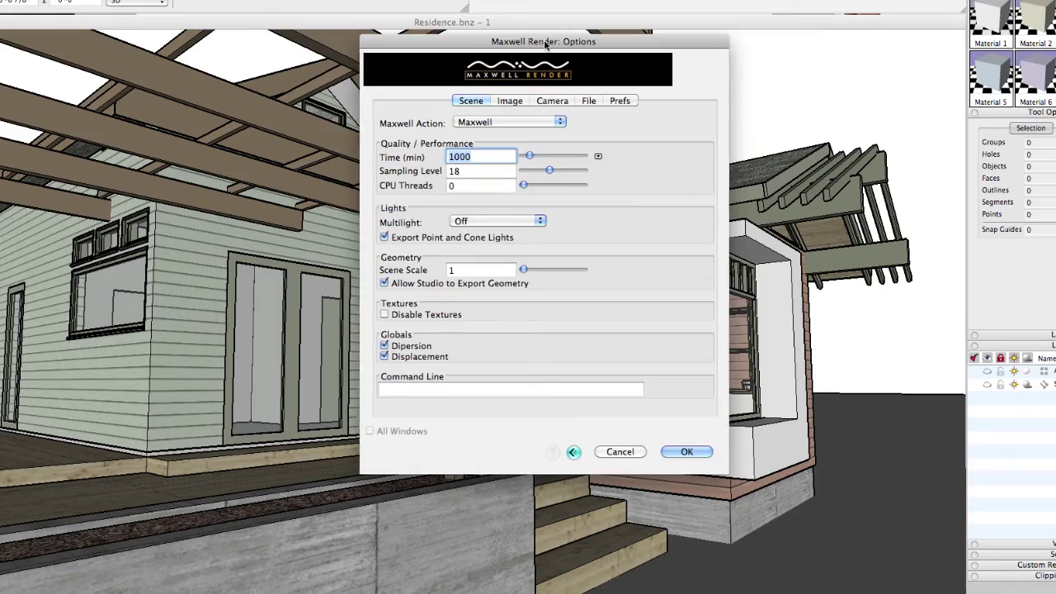
left_click_drag(544, 43, 526, 27)
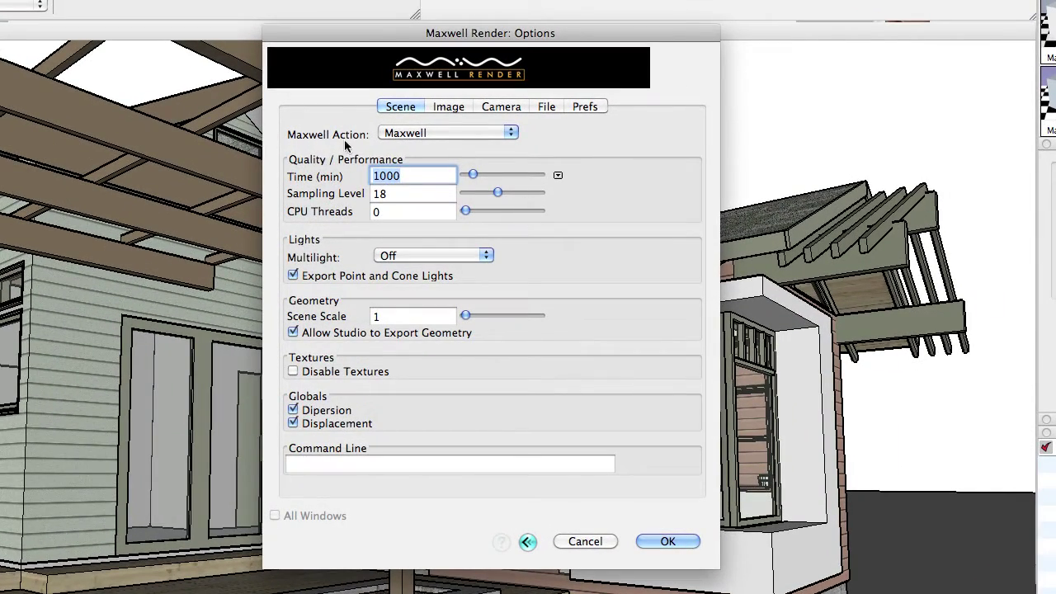
- Review the Maxwell Action choices and try out Pack-and-Go Project and Pack-and-Go Scene
left_click(497, 132)
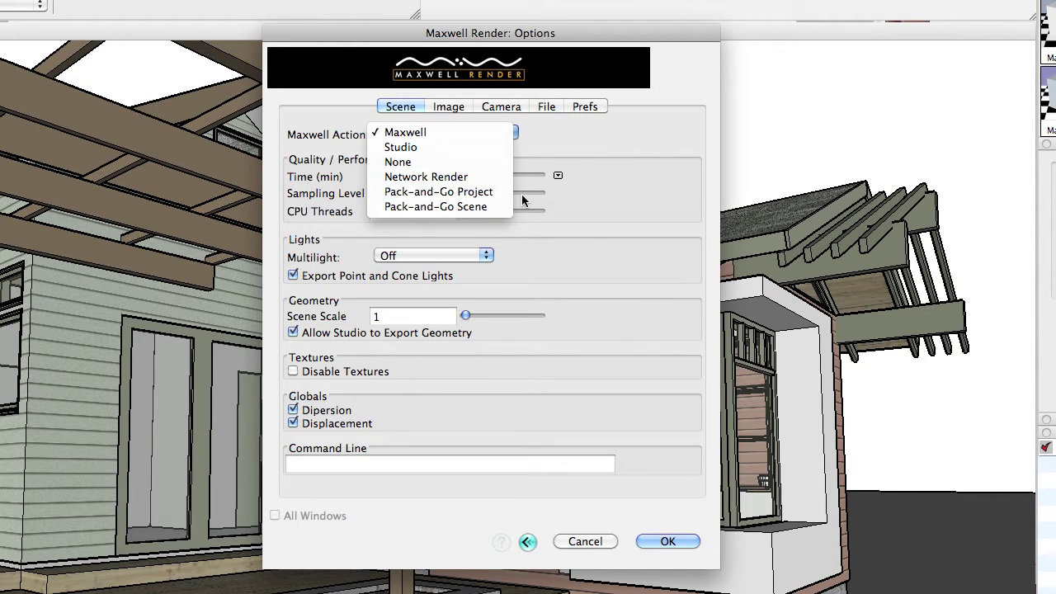
left_click(619, 193)
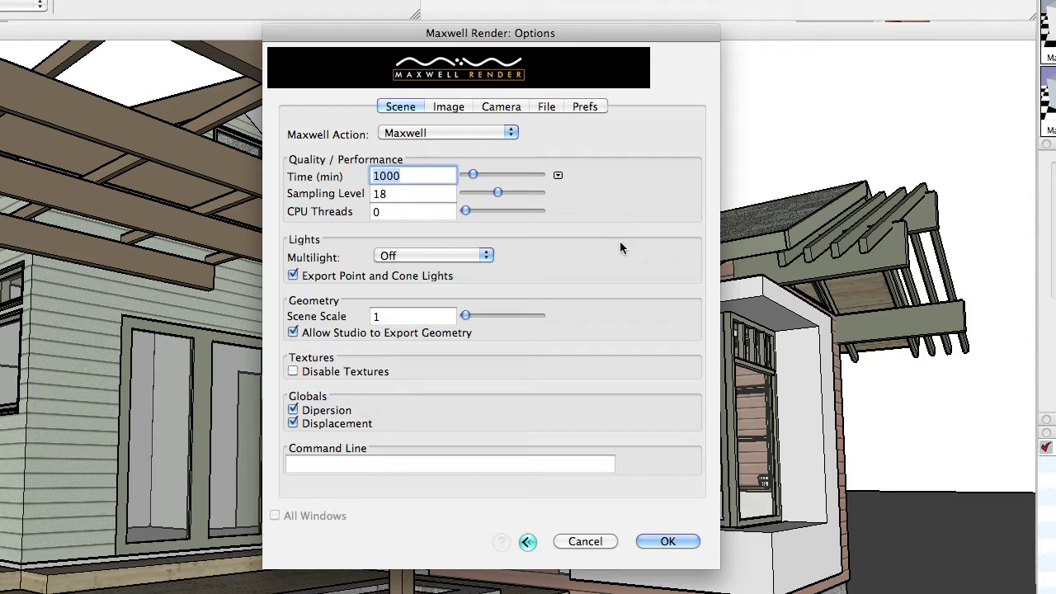
left_click(477, 133)
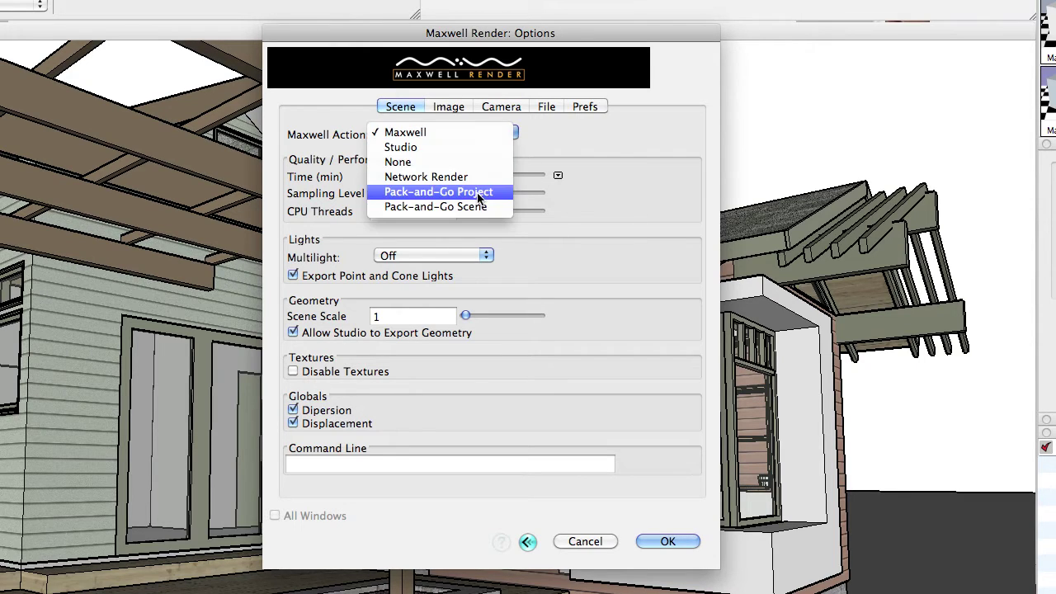
left_click(481, 193)
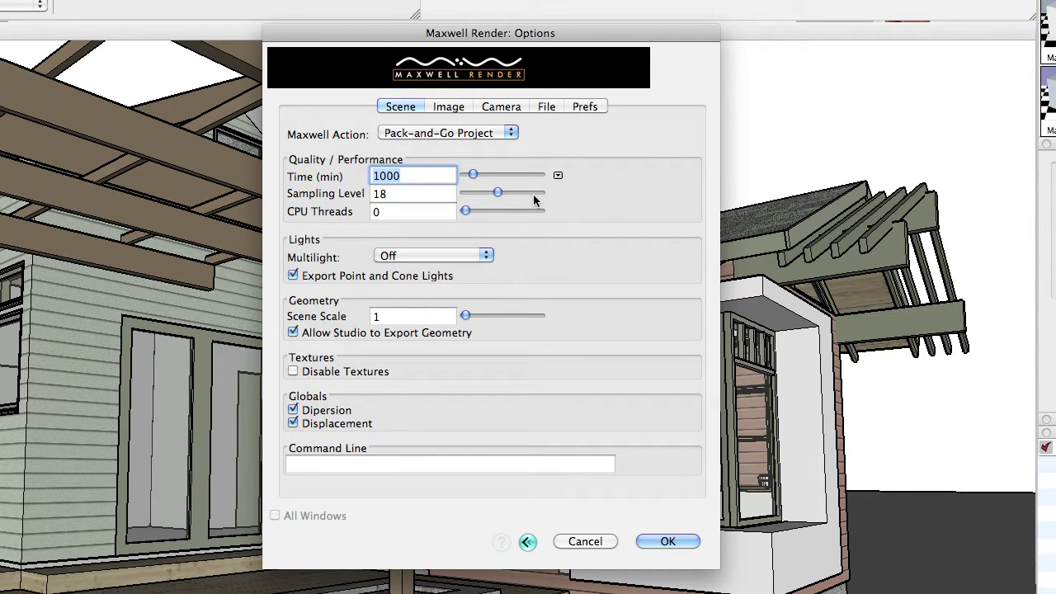
left_click(475, 134)
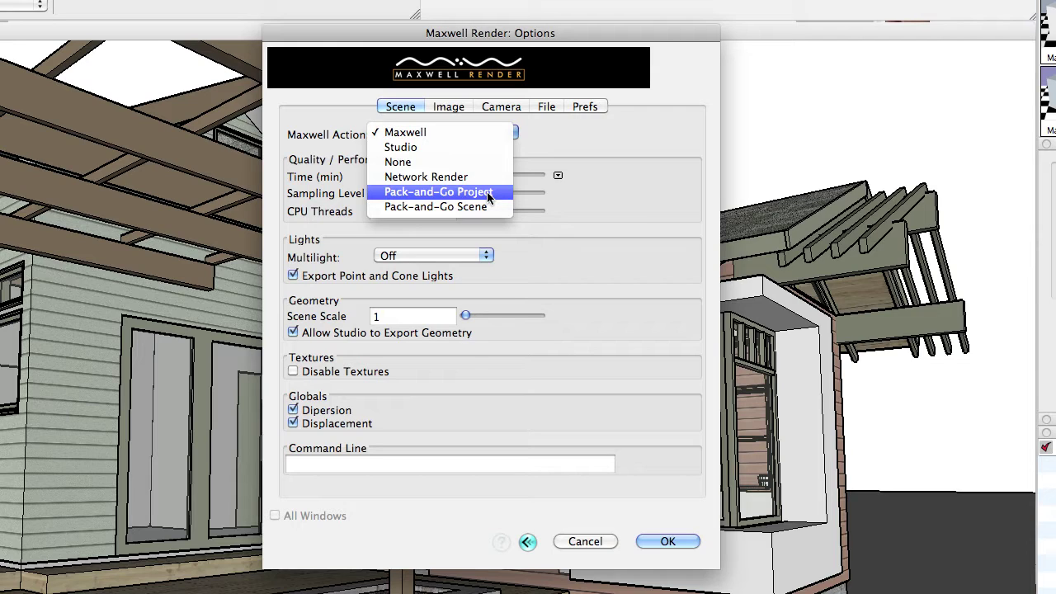
left_click(486, 208)
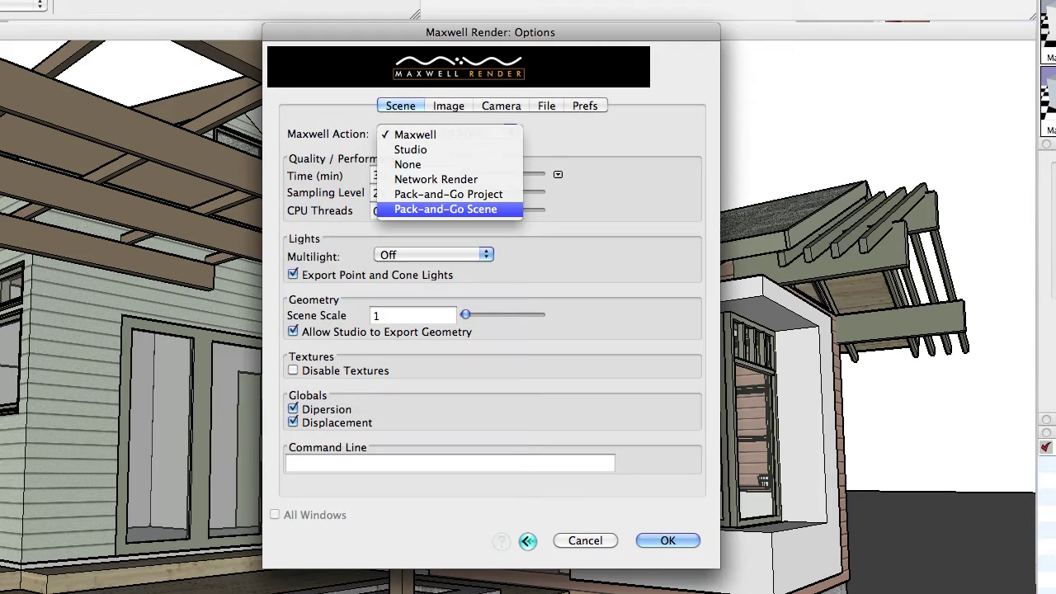
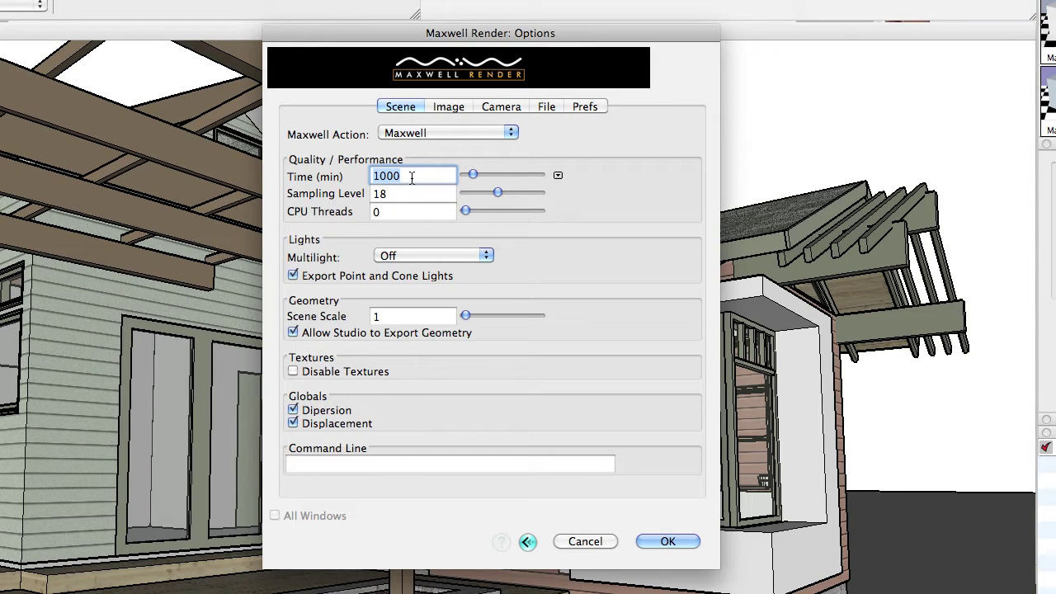
- Set the render time to 30 minutes and the sampling level to 25
type("30")
key("Tab")
type("25")
key("Tab")
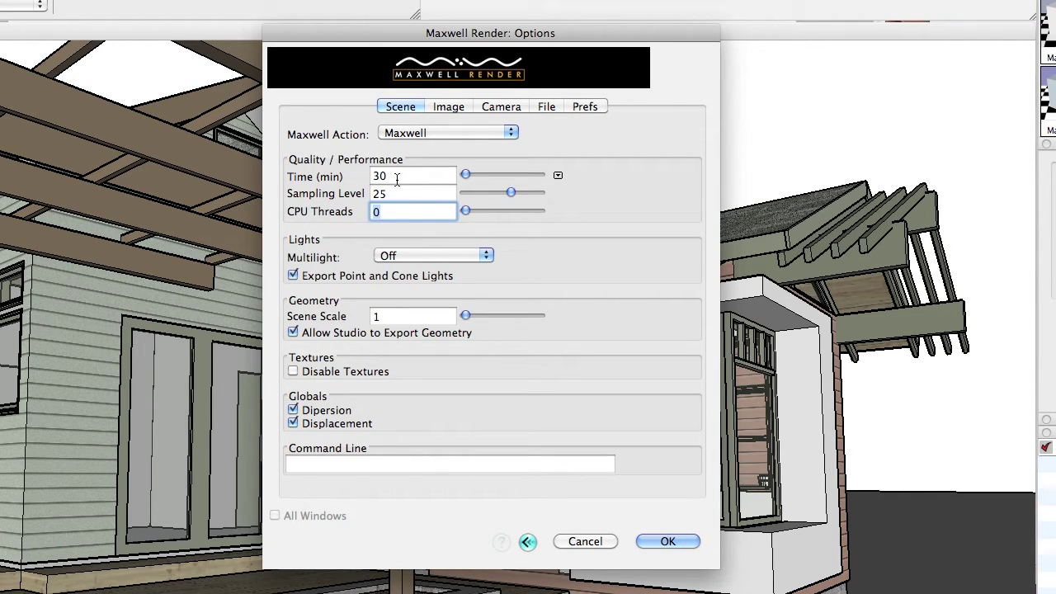
- Set the render time to 1000 minutes and the sampling level to 16
key("shift+Tab")
key("shift+Tab")
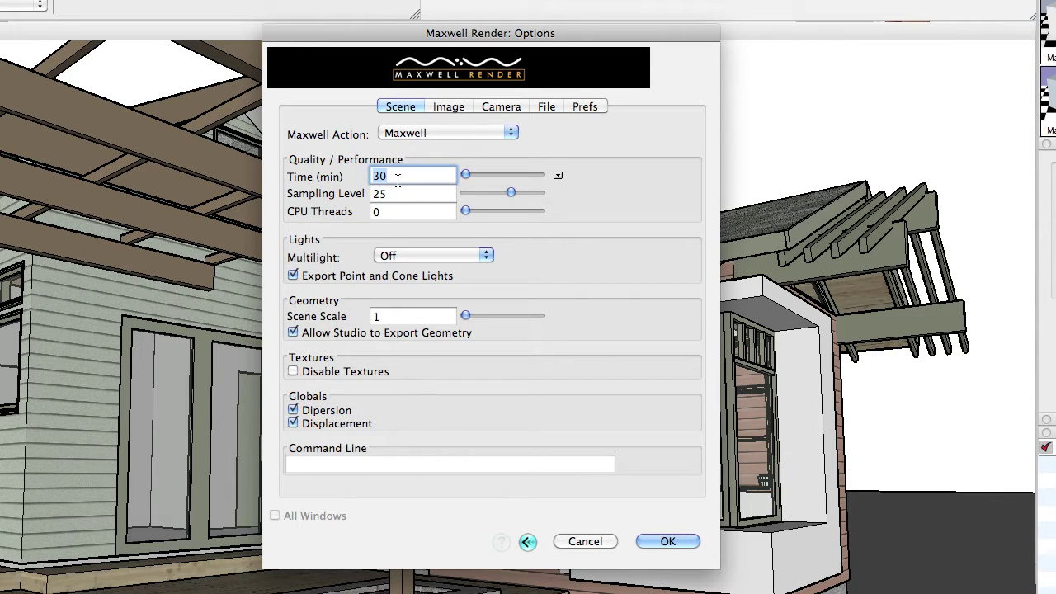
type("1000")
key("Tab")
key("shift+Tab")
key("Tab")
type("1000")
key("Tab")
left_click(398, 181)
key("Tab")
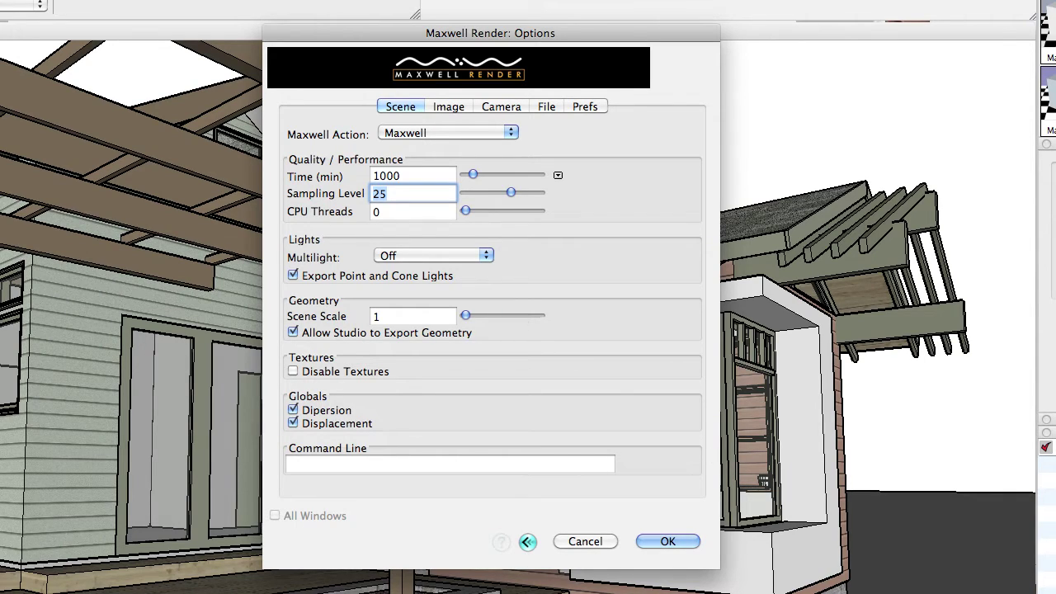
type("16")
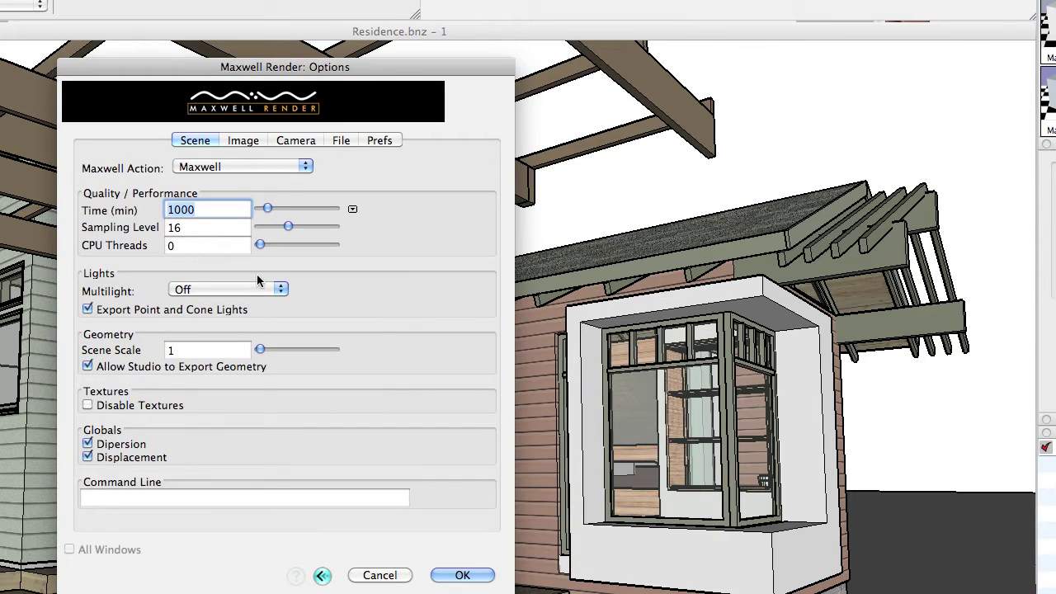
key("Tab")
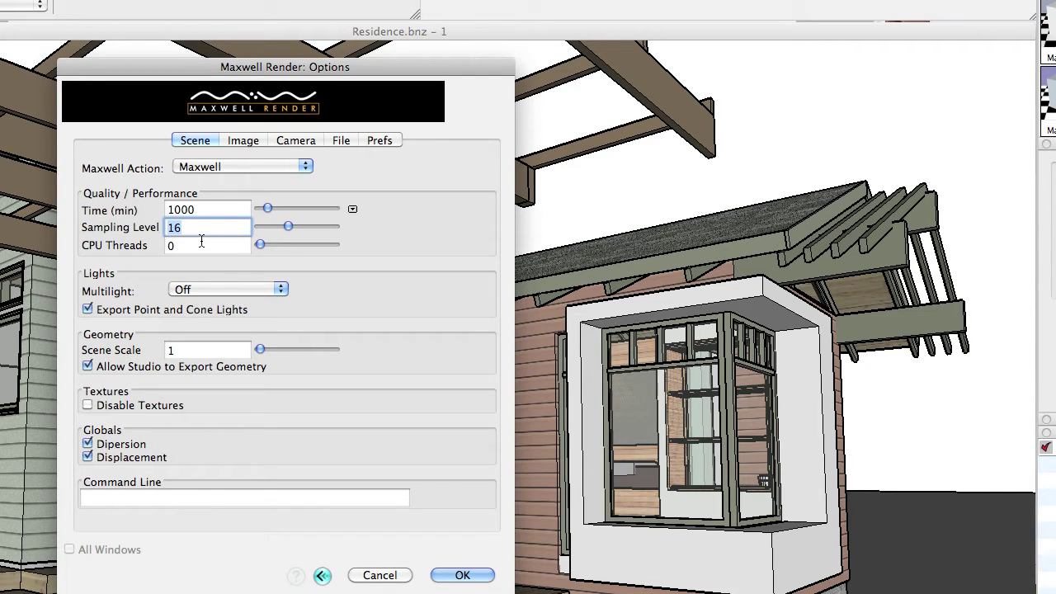
- Try a sampling level of 32 and restore it to 16
type("32")
double_click(178, 227)
type("16")
left_click(198, 245)
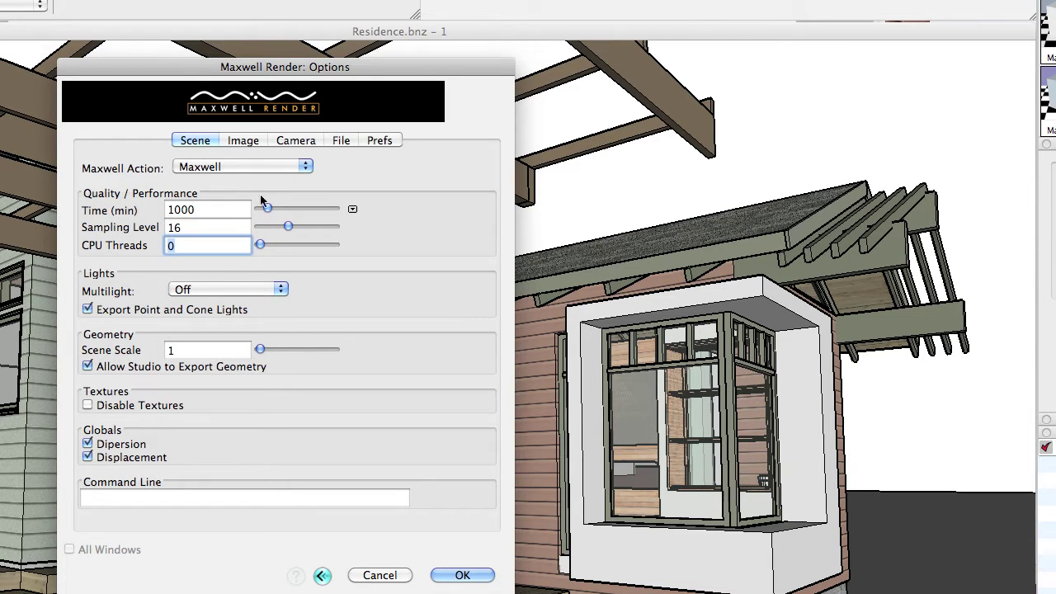
left_click(206, 212)
left_click(188, 231)
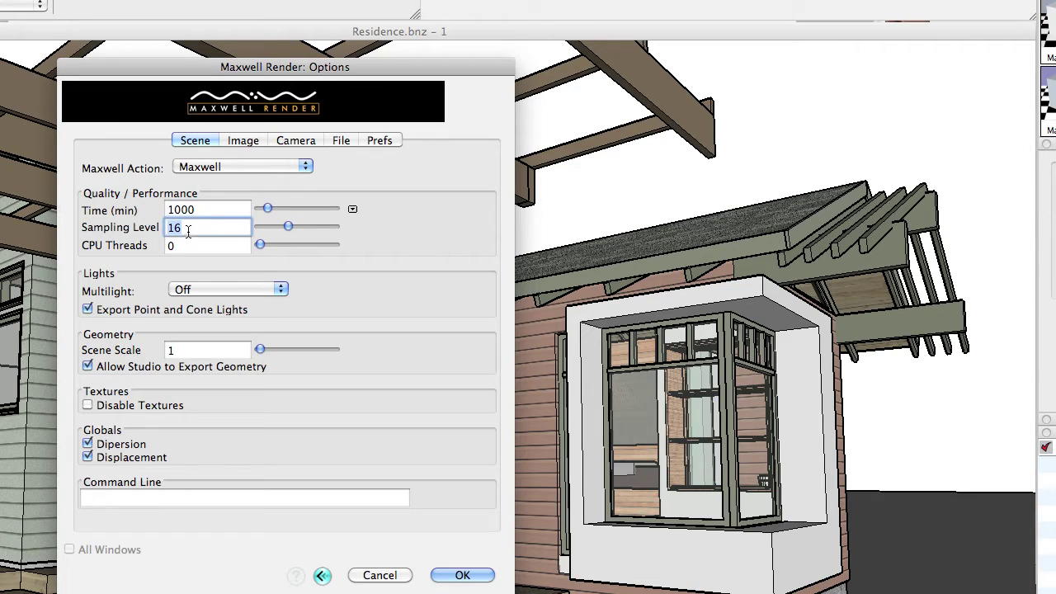
- Set the sampling level to 18 and accept the Maxwell render options
double_click(208, 213)
double_click(206, 225)
left_click(206, 225)
key("Return")
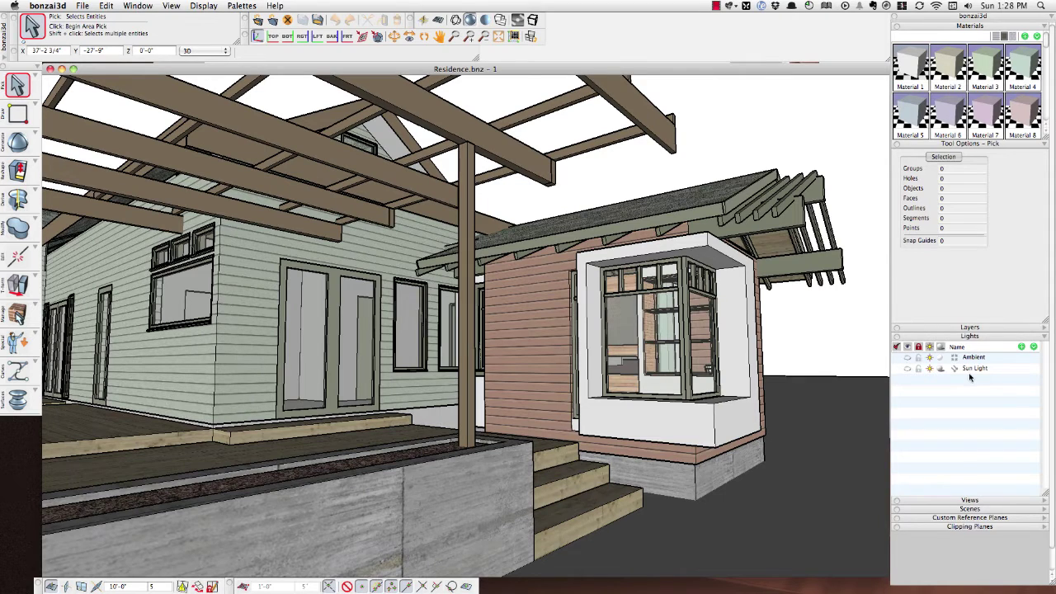
- Add a new light to the project and make it a Physical Sky light
left_click(1022, 348)
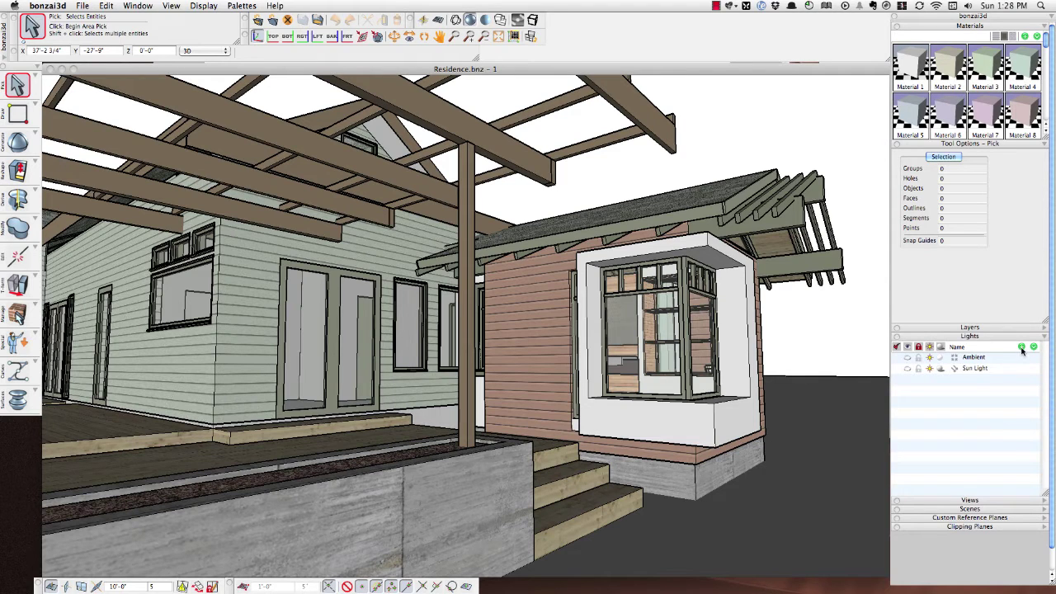
left_click(1022, 347)
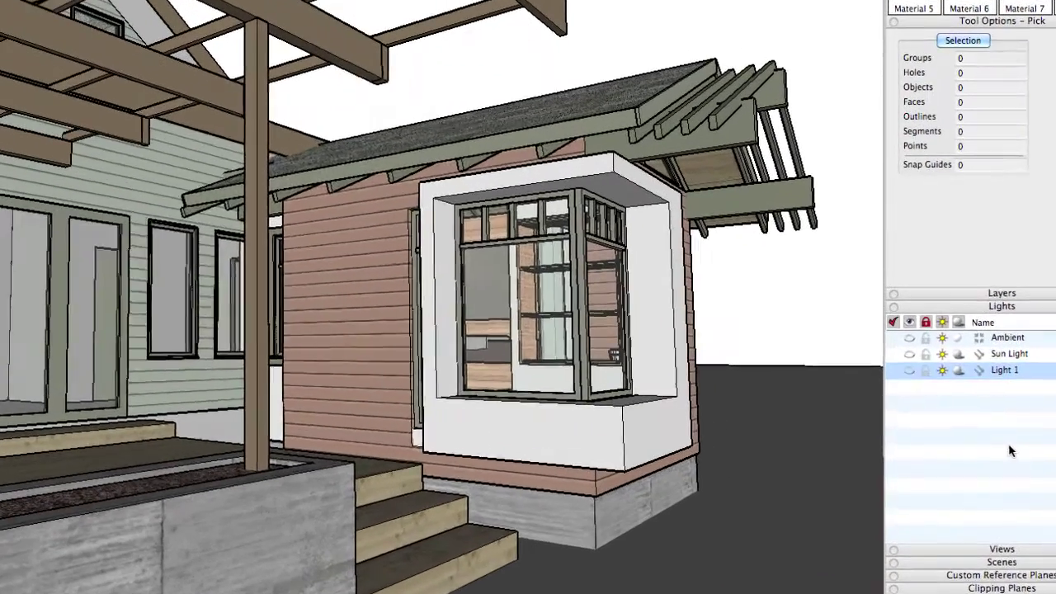
double_click(971, 380)
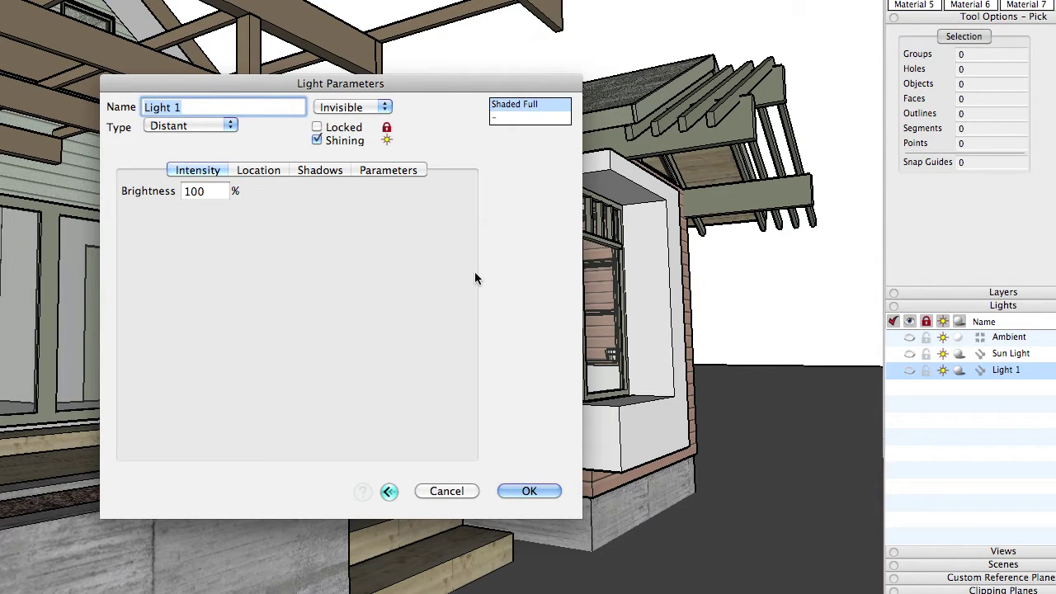
left_click(229, 125)
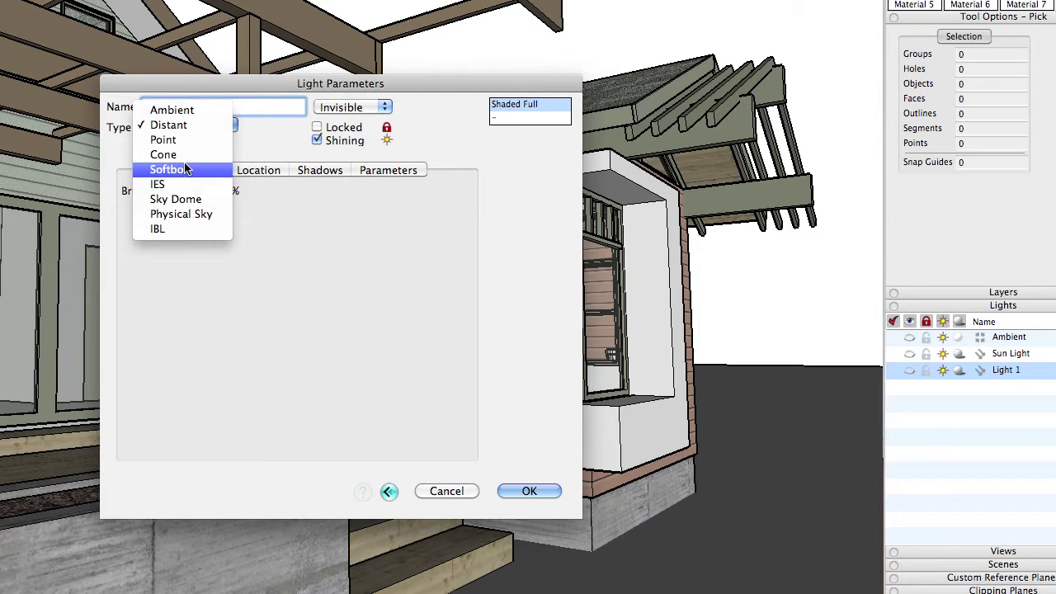
left_click(183, 215)
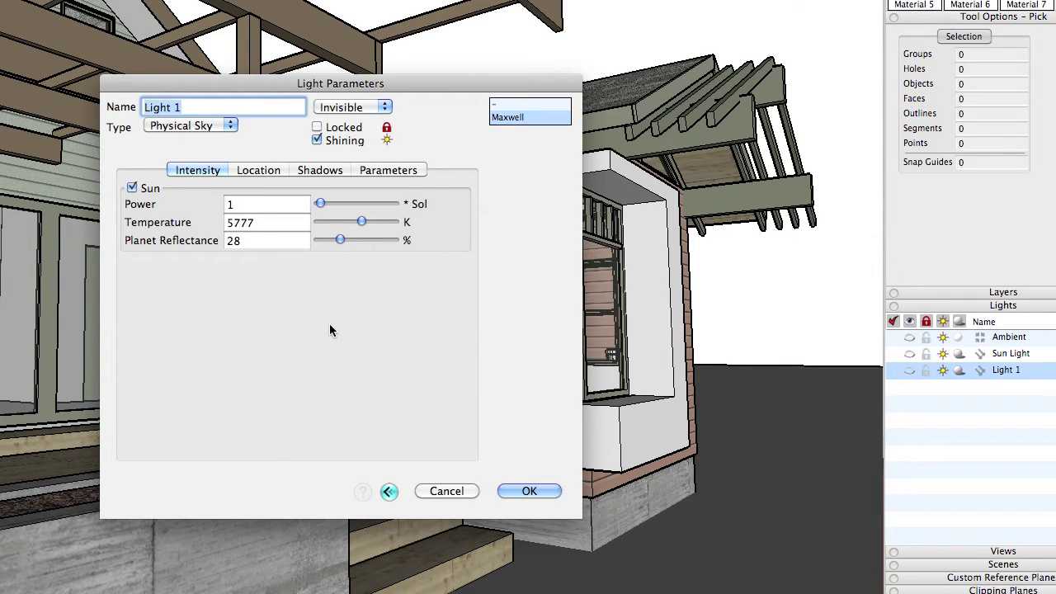
left_click(530, 490)
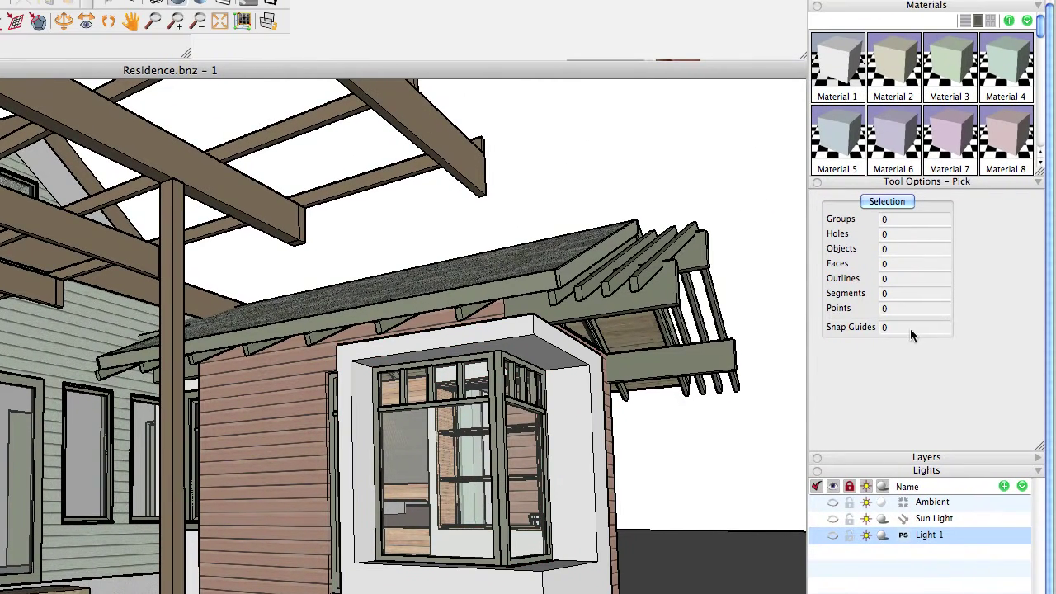
- Browse the Laminate, Landscape and Brick libraries in Material 7's parameters and switch its material type to Maxwell
left_click(1025, 3)
double_click(953, 147)
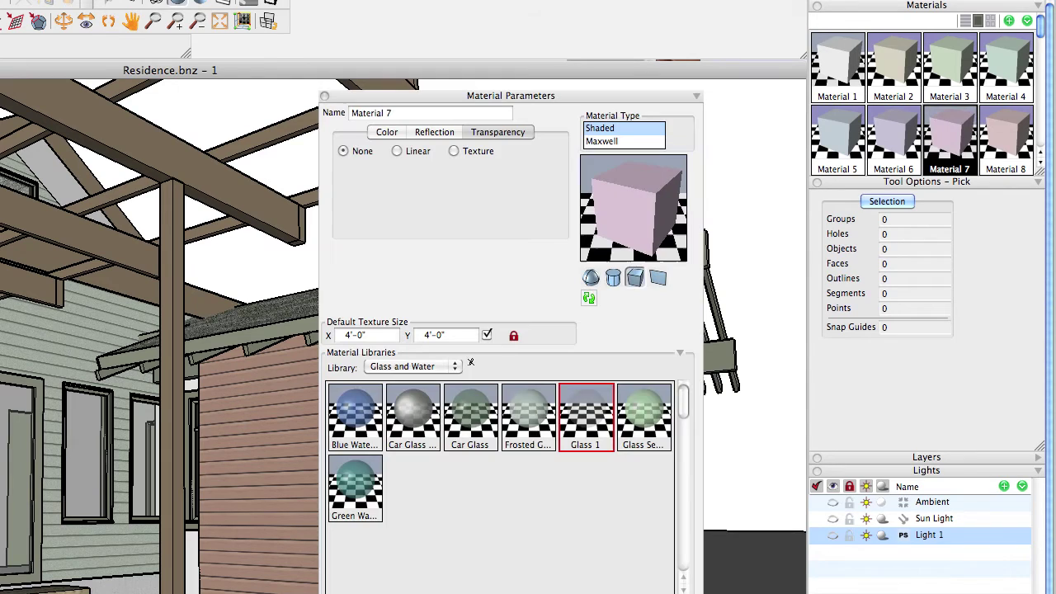
left_click(410, 371)
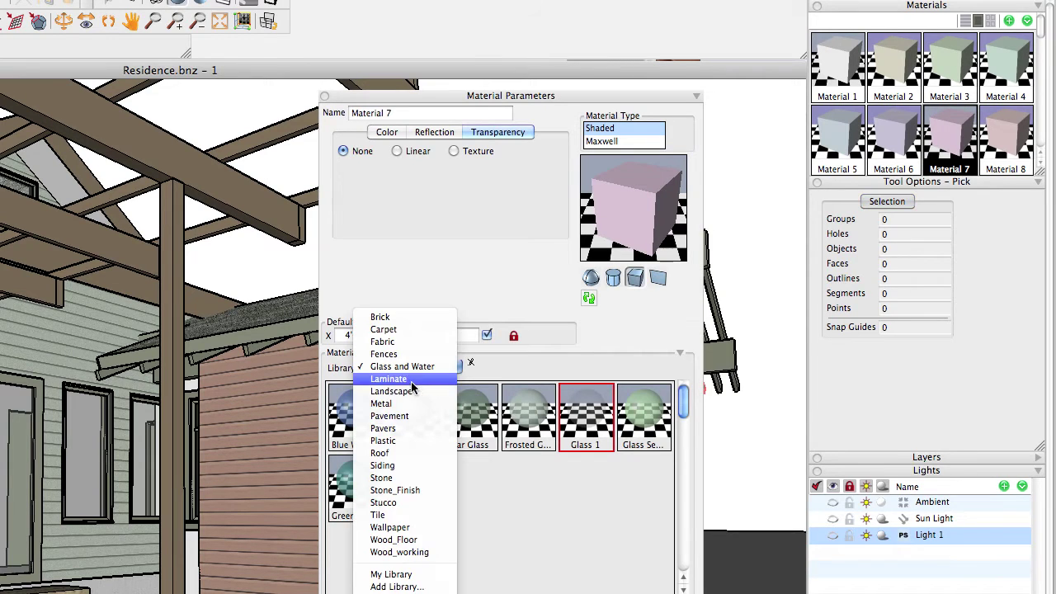
left_click(413, 380)
left_click(415, 369)
left_click(421, 382)
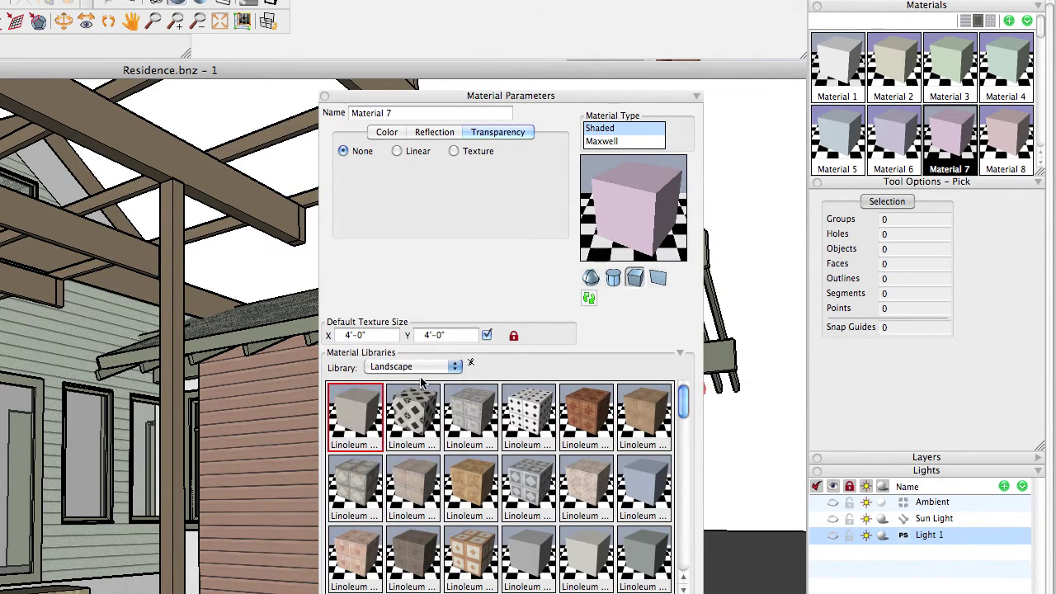
left_click(412, 366)
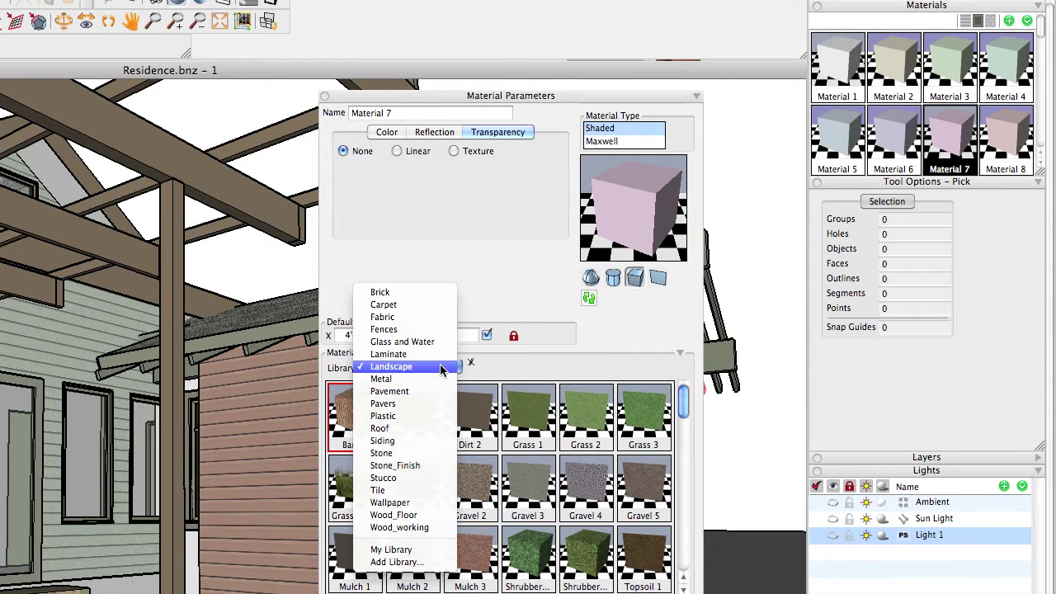
left_click(485, 298)
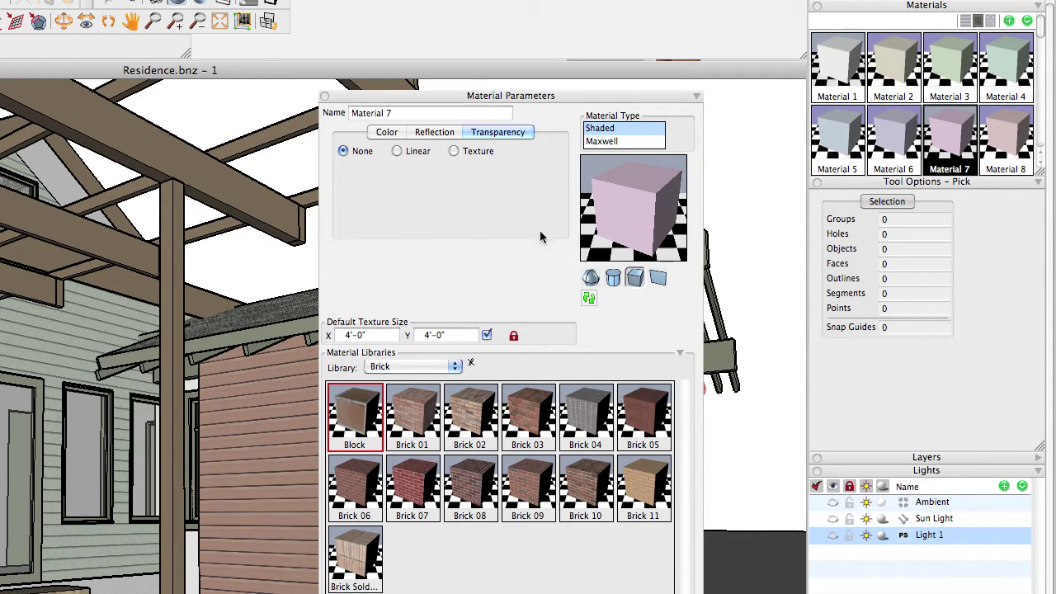
left_click(605, 142)
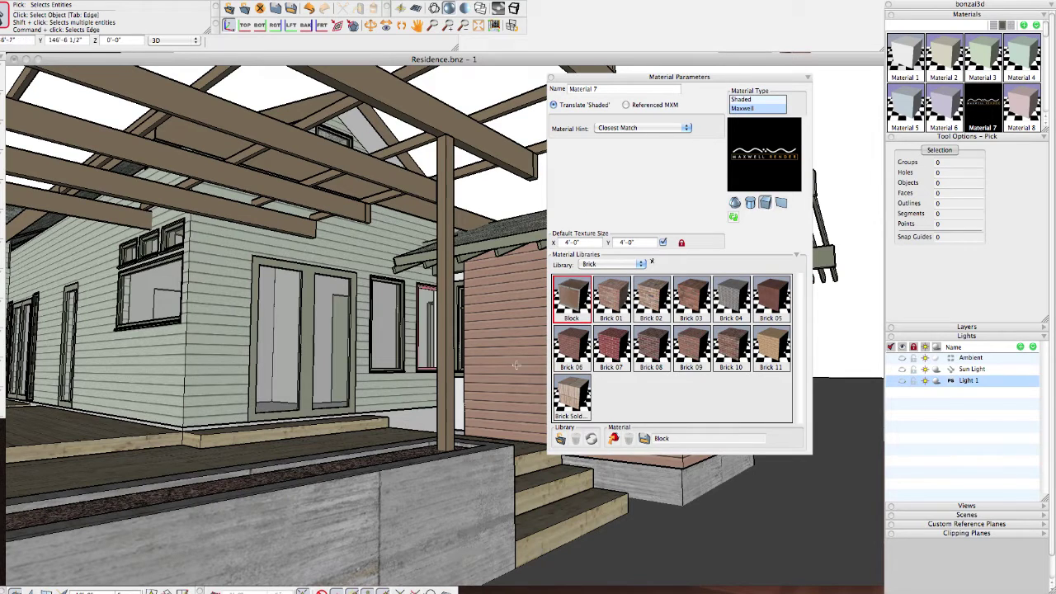
left_click(551, 77)
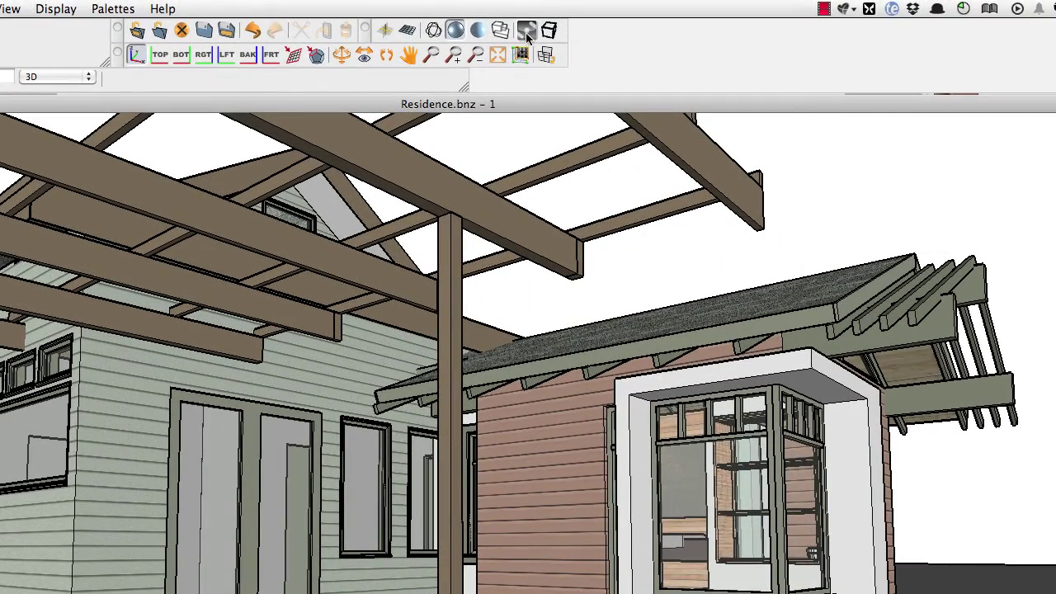
- Open the image settings of the Maxwell render options and keep PNG as the image format
left_click(526, 32)
left_click_drag(525, 54, 526, 90)
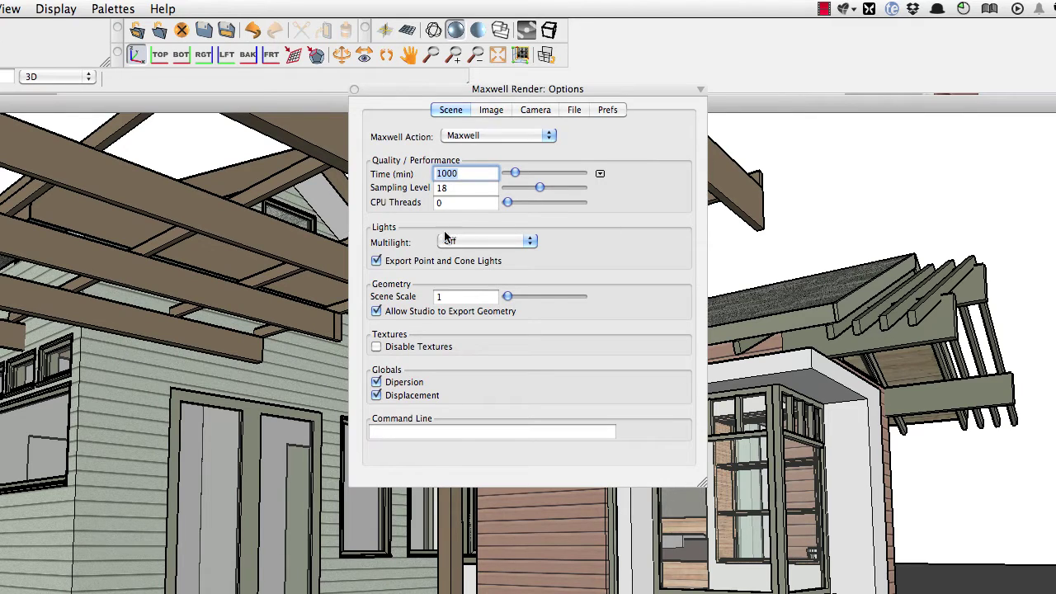
left_click(490, 110)
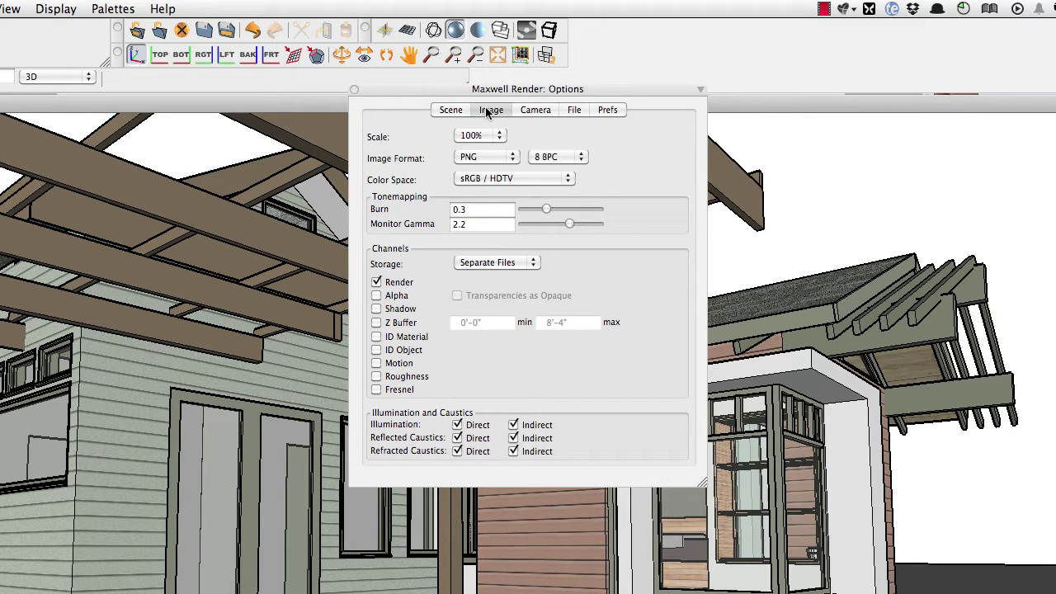
left_click(487, 156)
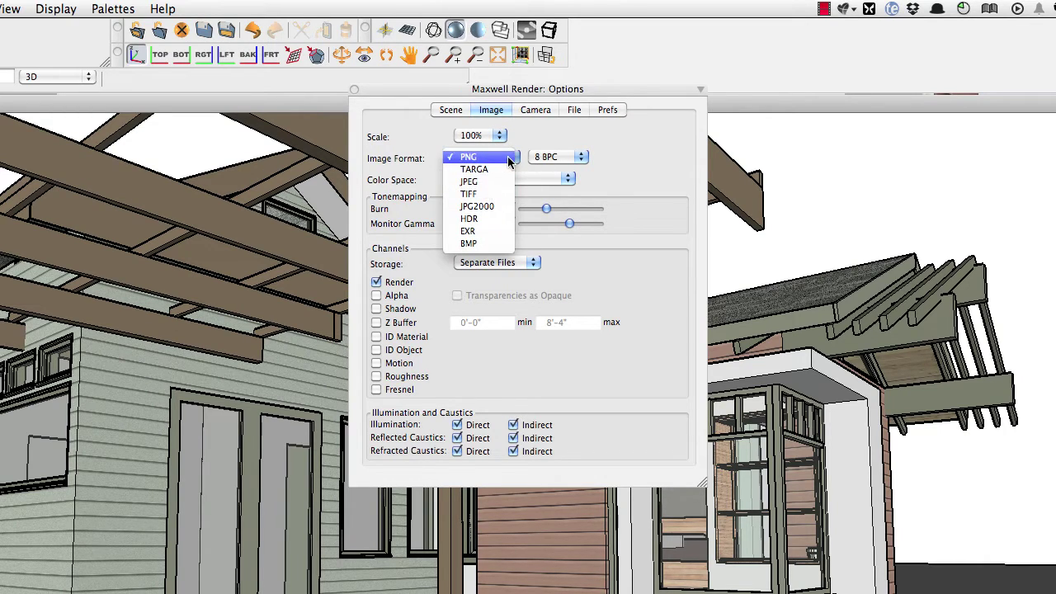
left_click(507, 156)
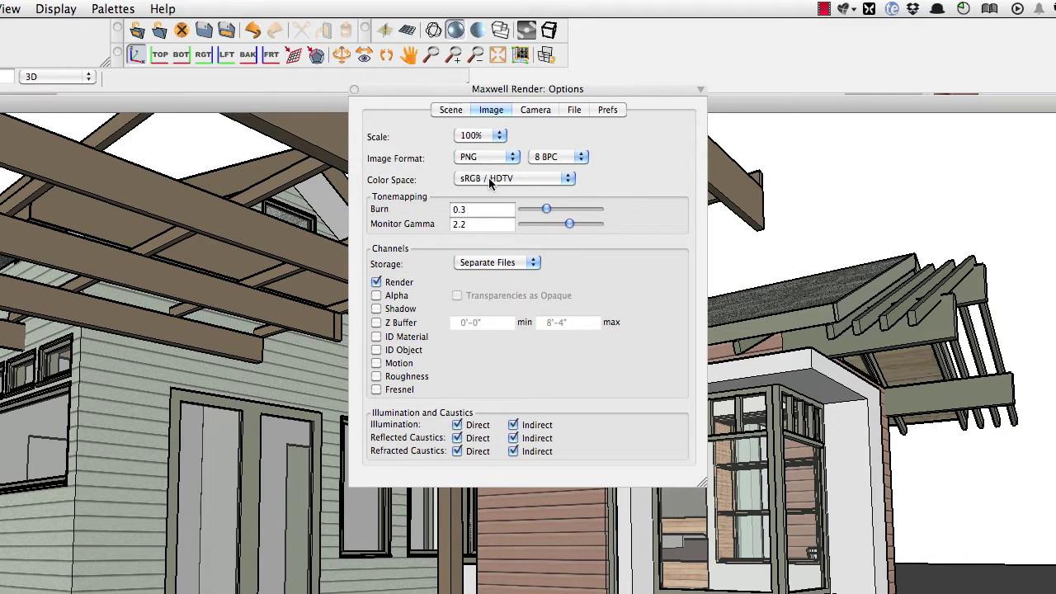
- Try the Apple RGB / SGI color space and settle on Adobe RGB 1998
left_click(488, 178)
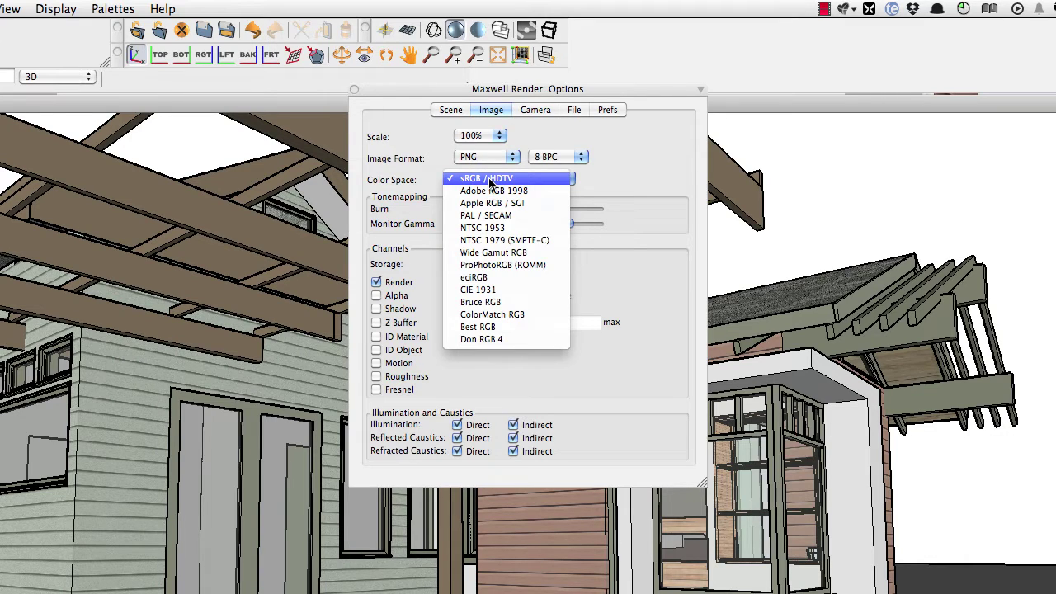
left_click(529, 192)
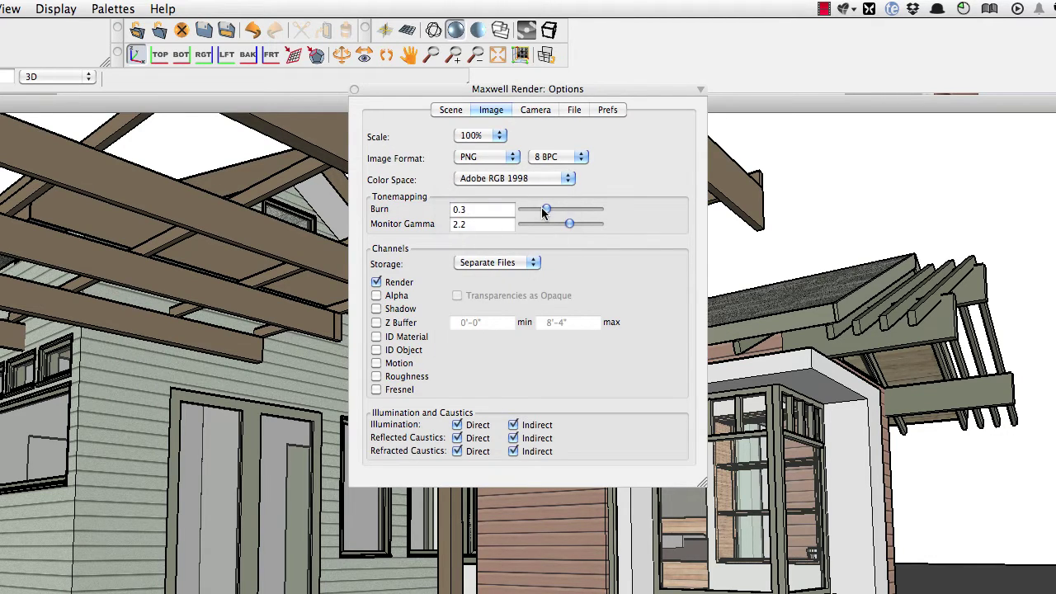
left_click(487, 179)
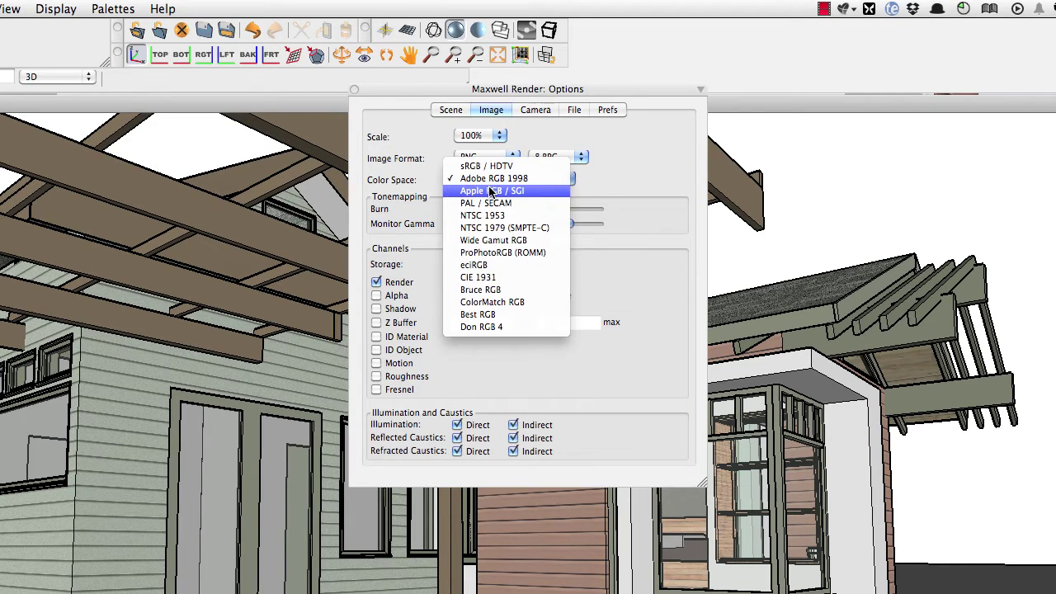
left_click(483, 190)
left_click(478, 177)
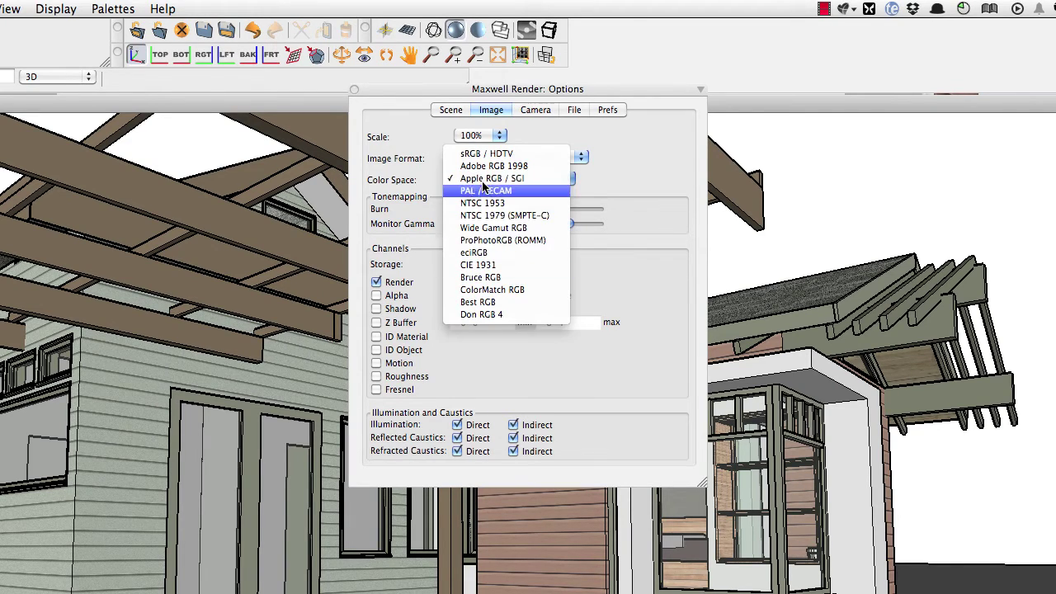
left_click(511, 165)
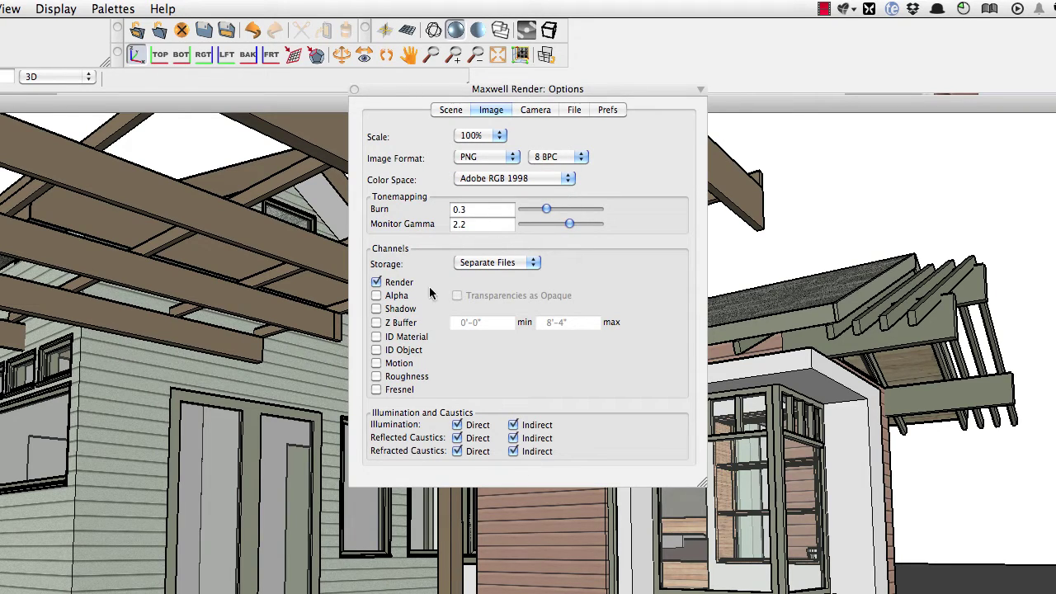
- Try enabling the Alpha channel for the rendered image and turn it off again
left_click(376, 295)
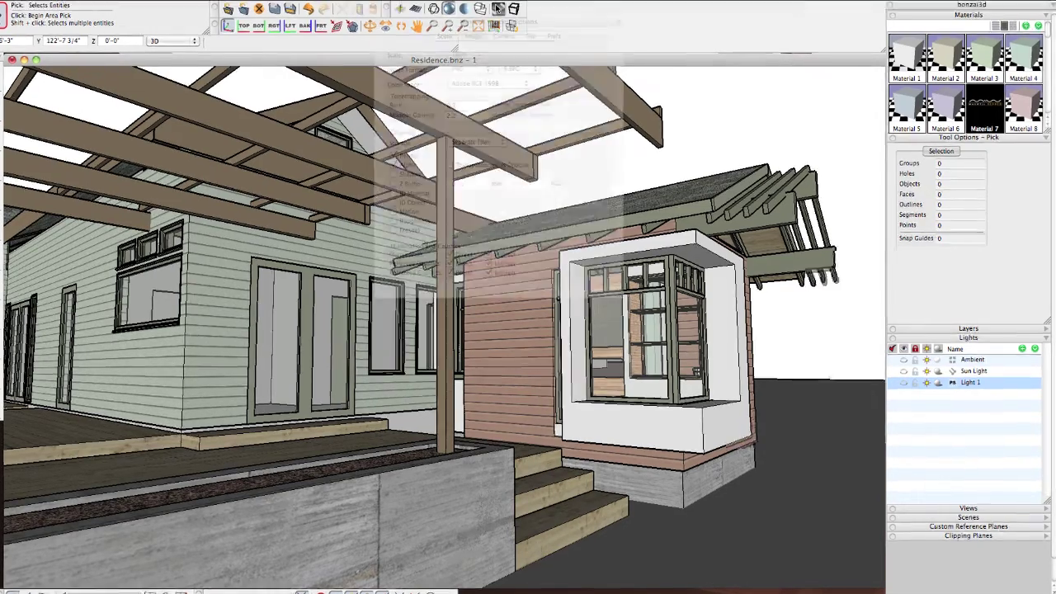
left_click(498, 7)
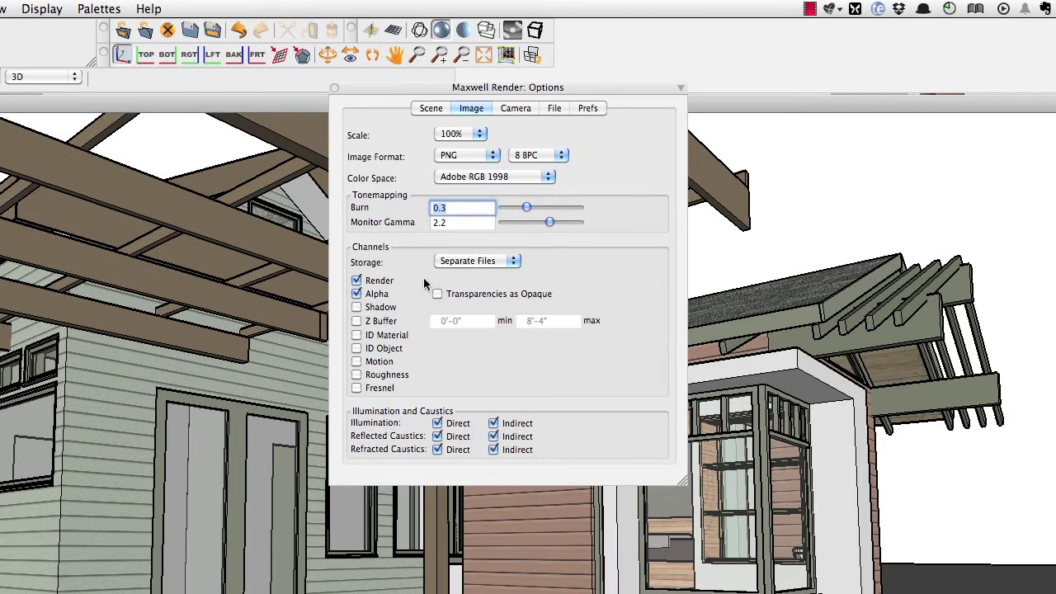
left_click(357, 295)
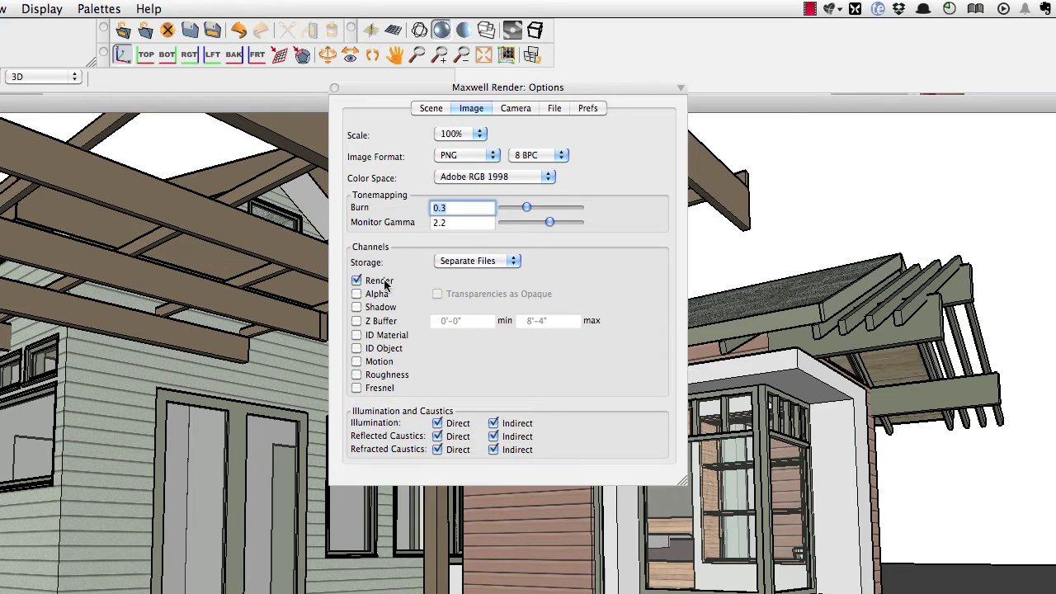
- Examine the camera's exposure settings, comparing the f-Stop and Shutter values
left_click(517, 109)
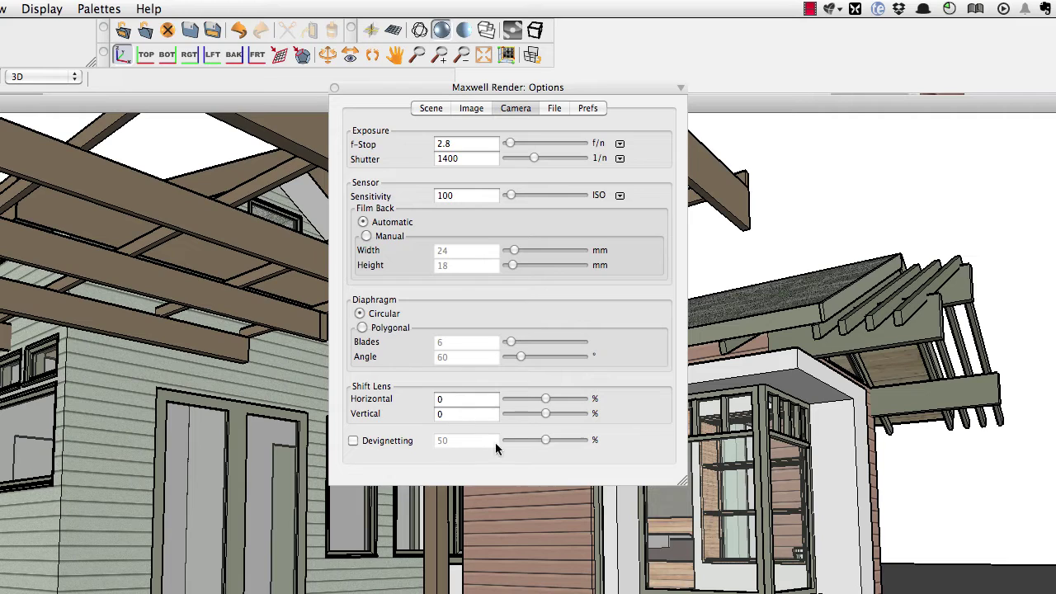
left_click(464, 146)
left_click(470, 159)
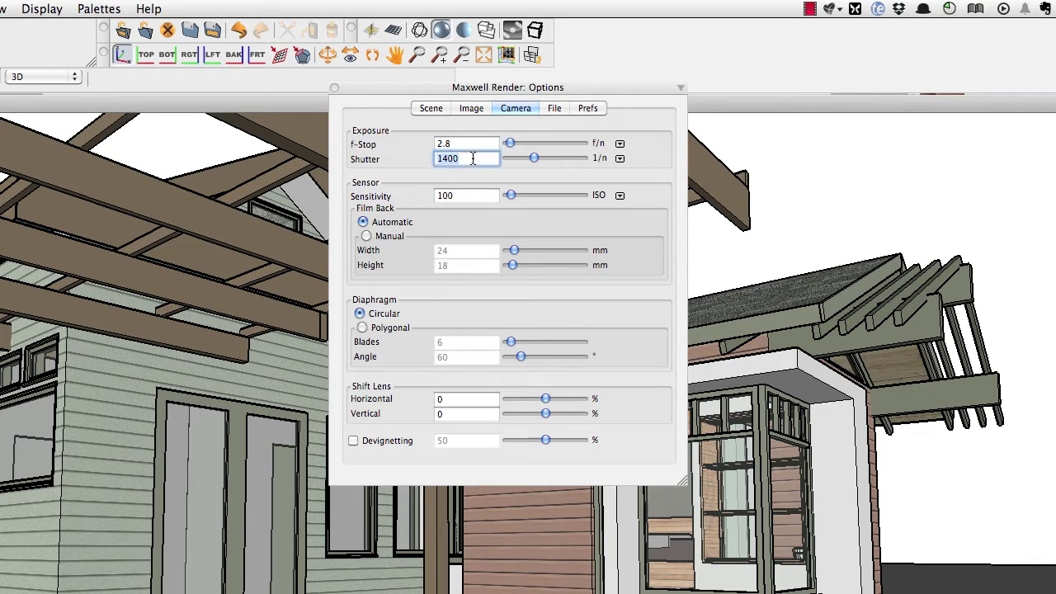
left_click(467, 144)
double_click(466, 158)
left_click(457, 146)
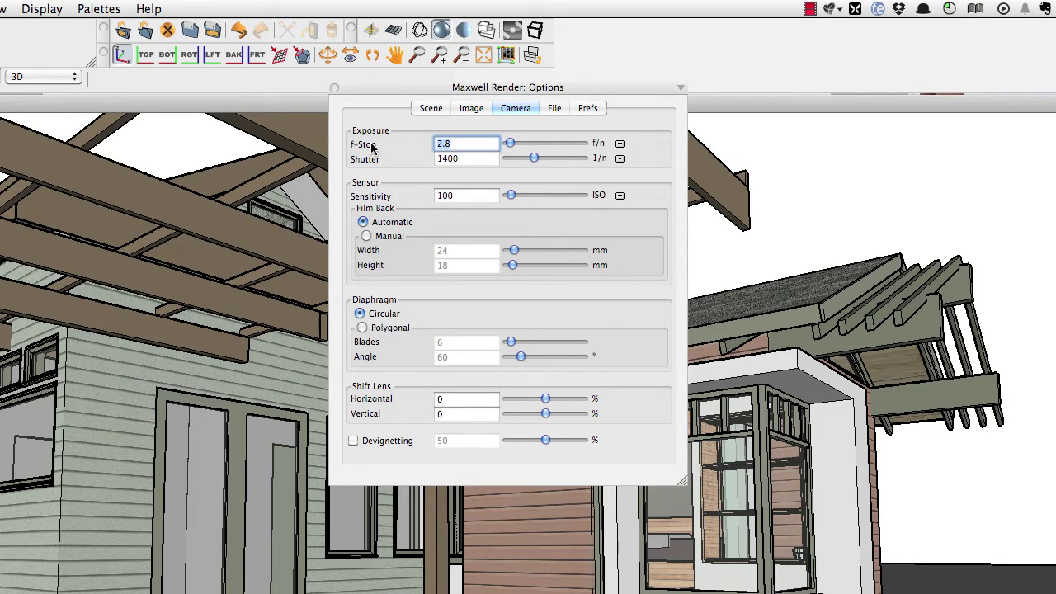
left_click(463, 159)
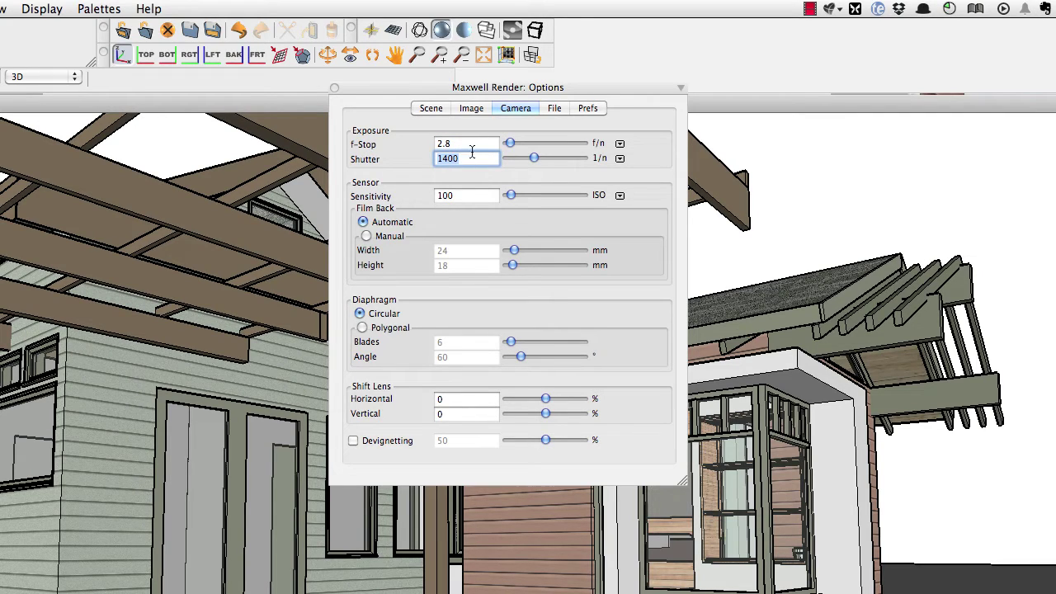
- Try an f-Stop of 22 and restore it to 2.8
left_click(466, 145)
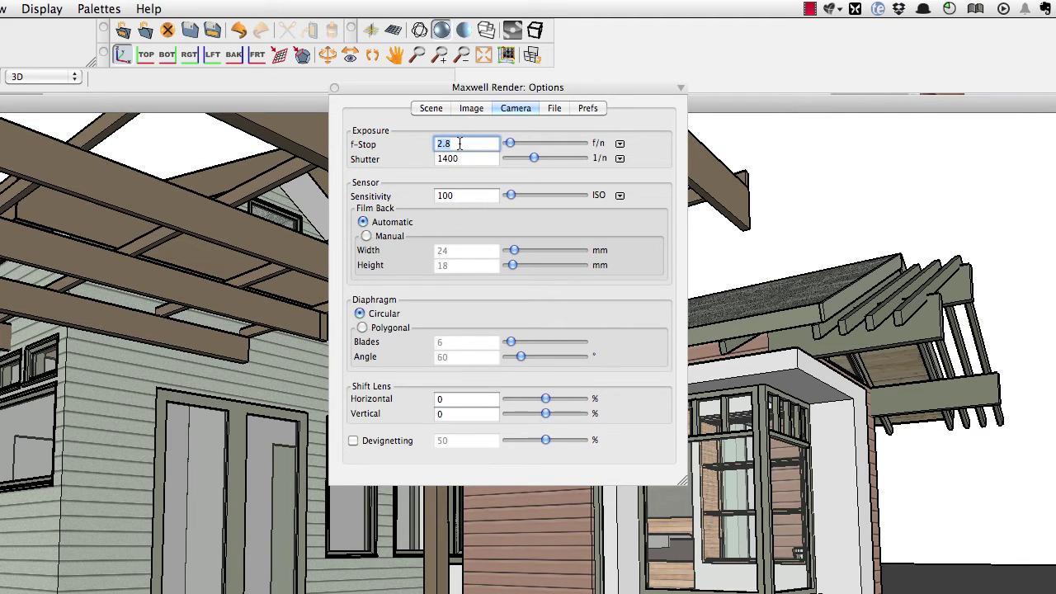
type("22")
key("Tab")
double_click(468, 147)
type("2.8")
key("Tab")
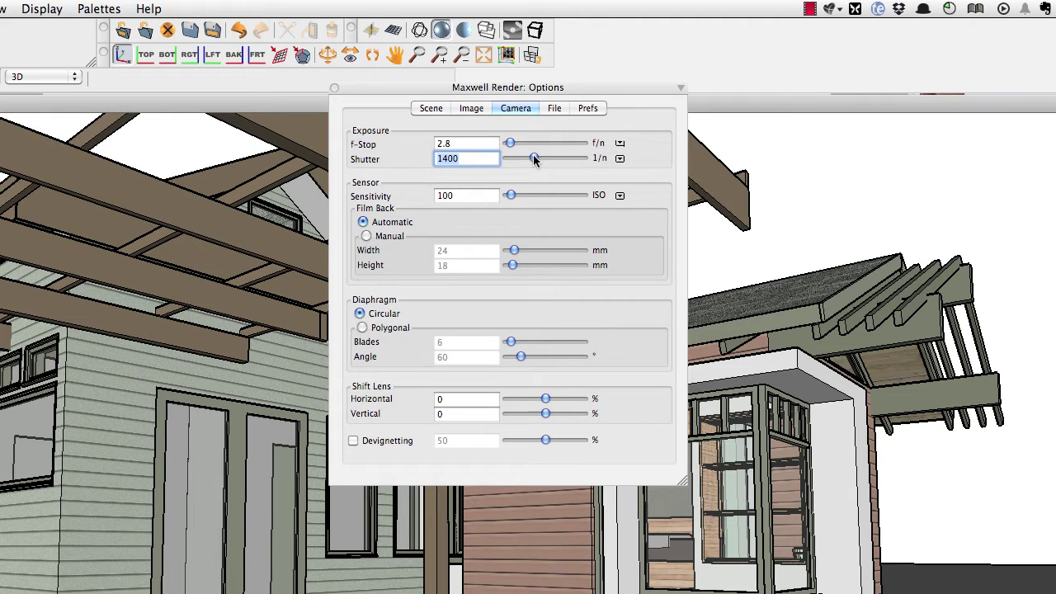
- Try camera Shutter values of about 192 and 1, and restore the Shutter to 1400
left_click_drag(534, 158, 512, 159)
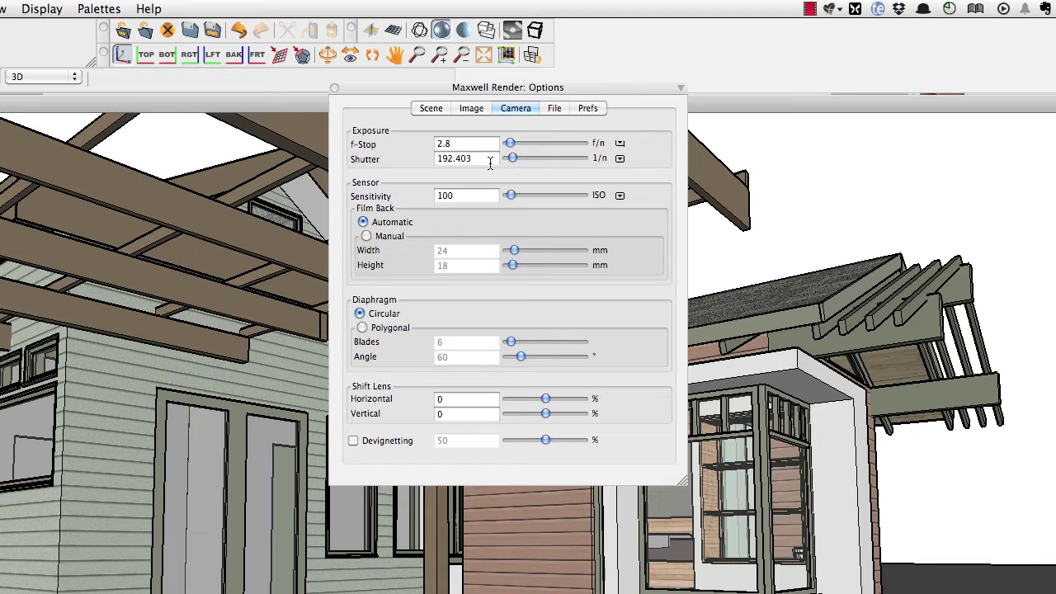
left_click(490, 159)
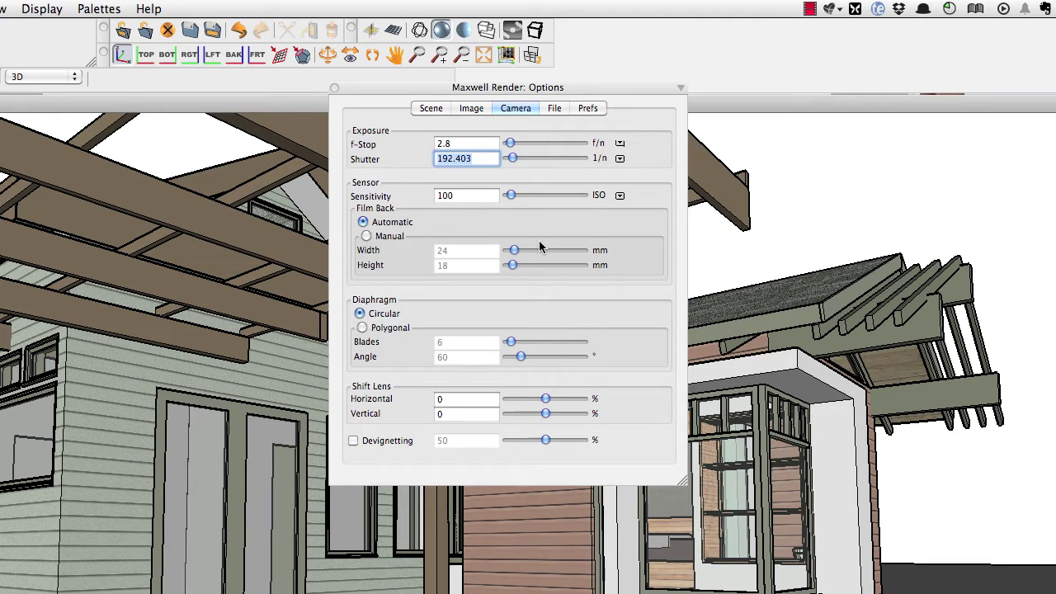
type("1")
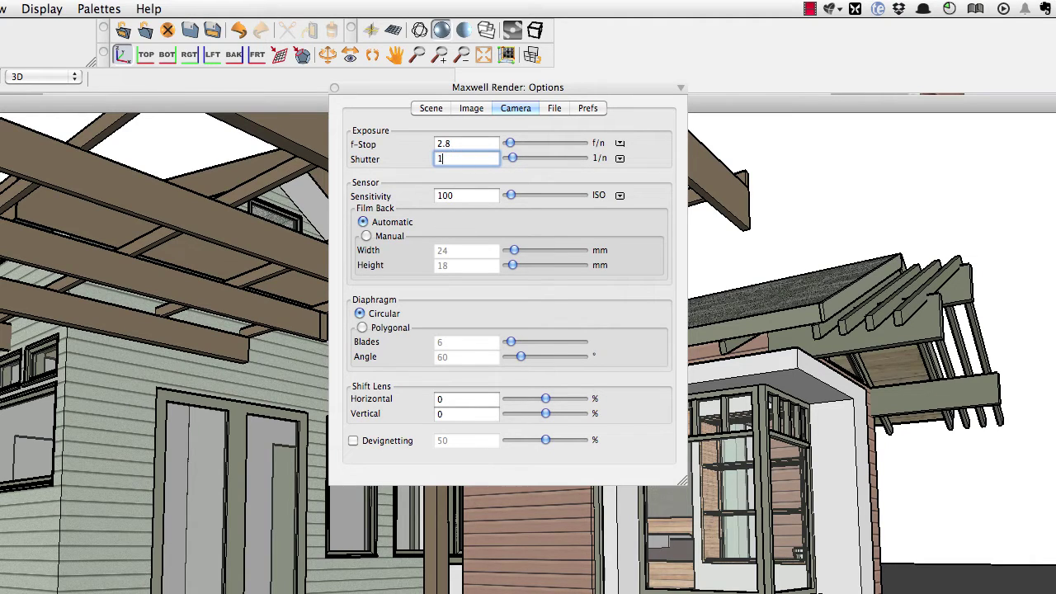
left_click(474, 144)
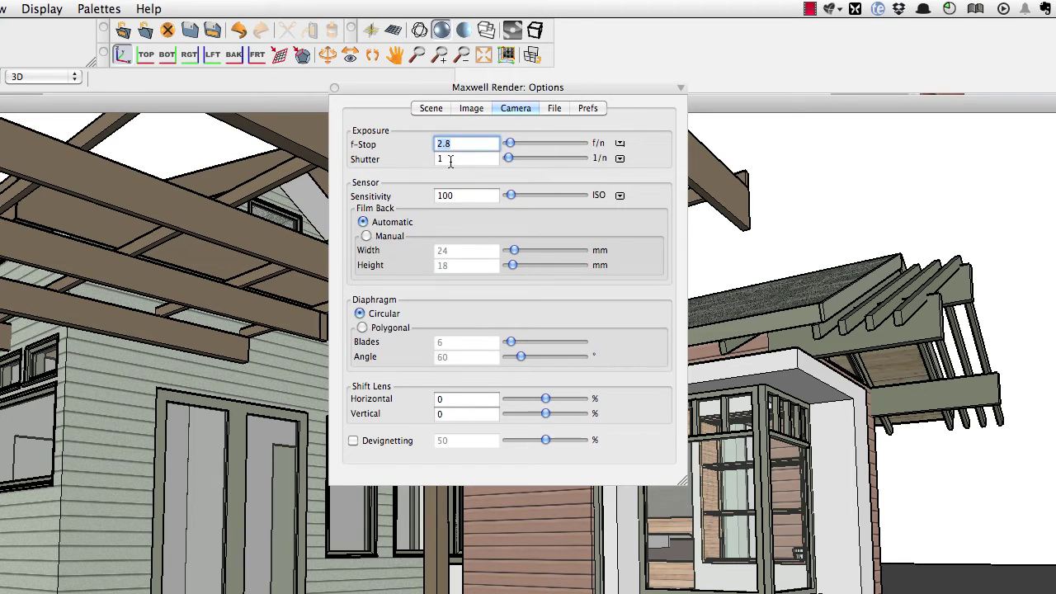
left_click(450, 160)
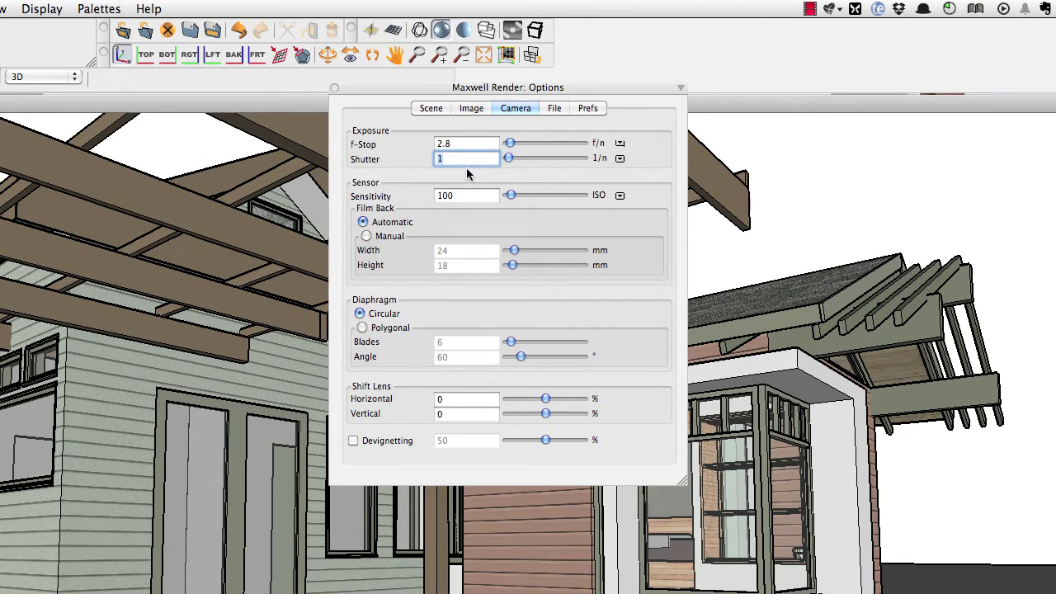
type("1400")
left_click(482, 144)
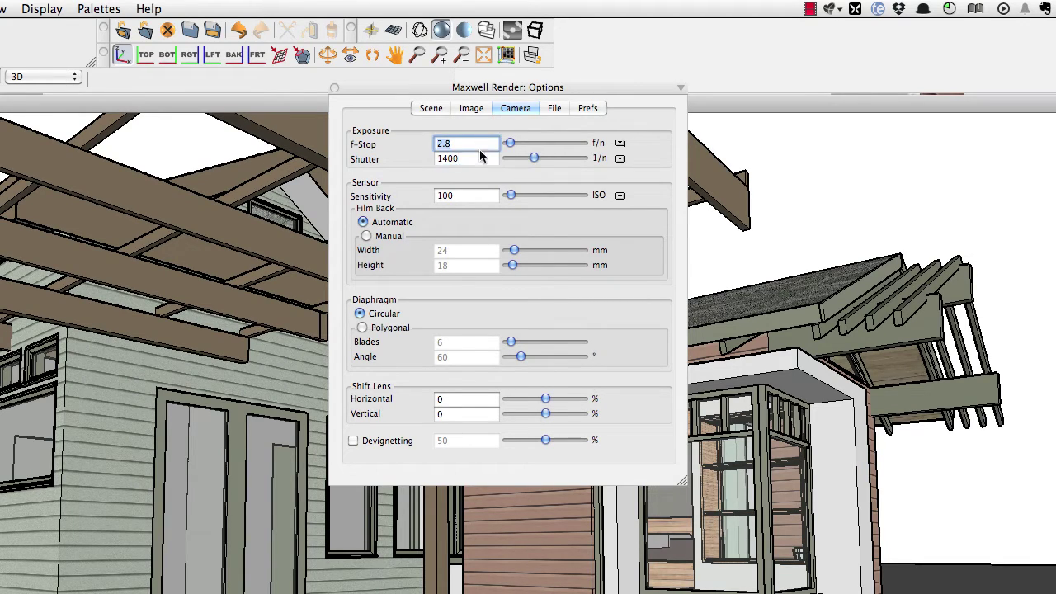
left_click(476, 164)
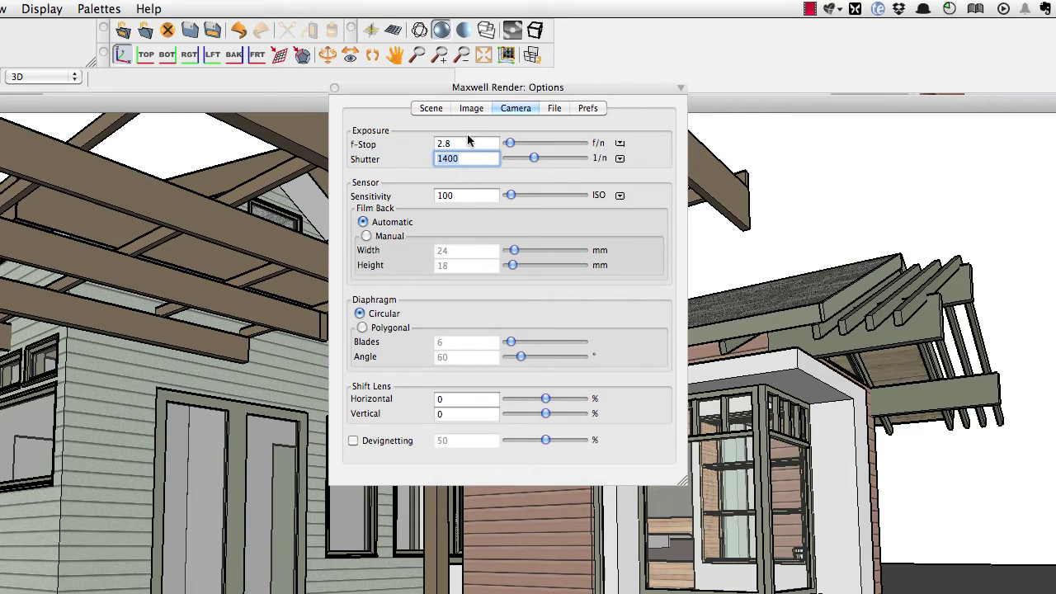
key("Tab")
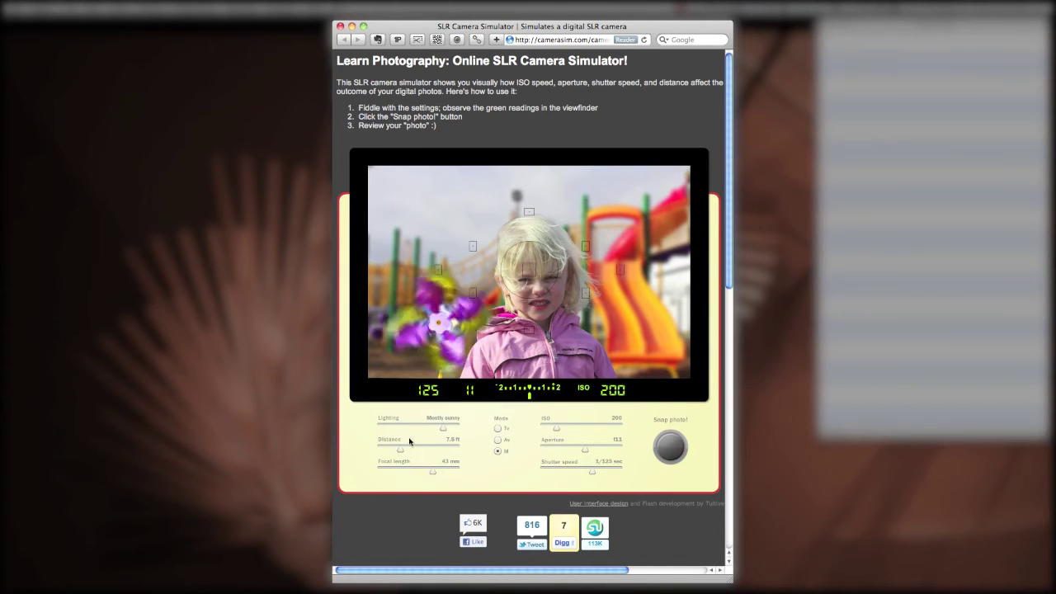
- In the online SLR Camera Simulator, compare snapped photos under dim indoor and mostly sunny lighting
left_click_drag(443, 429, 397, 433)
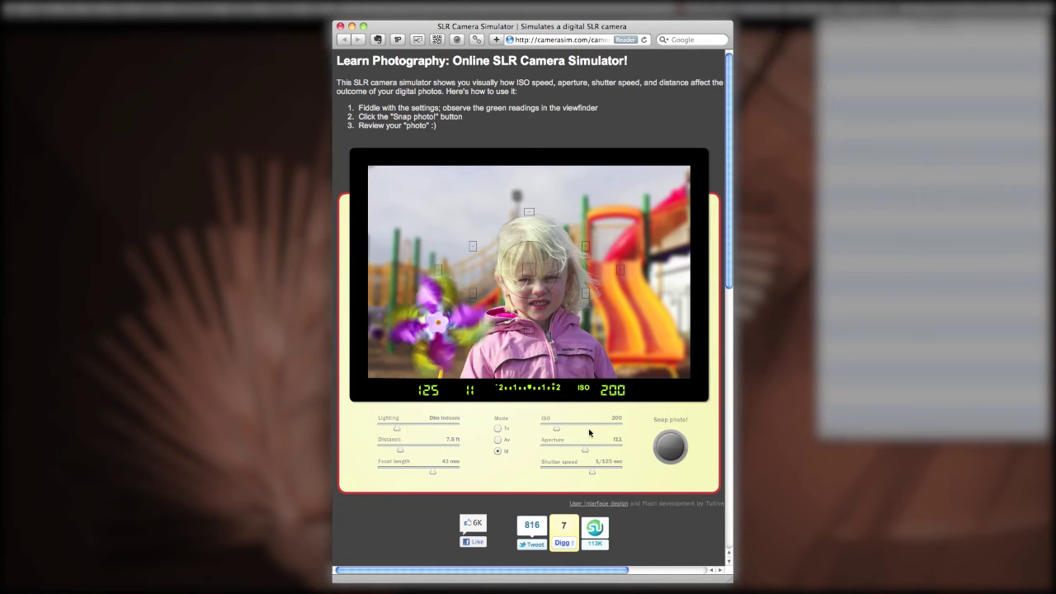
left_click(670, 447)
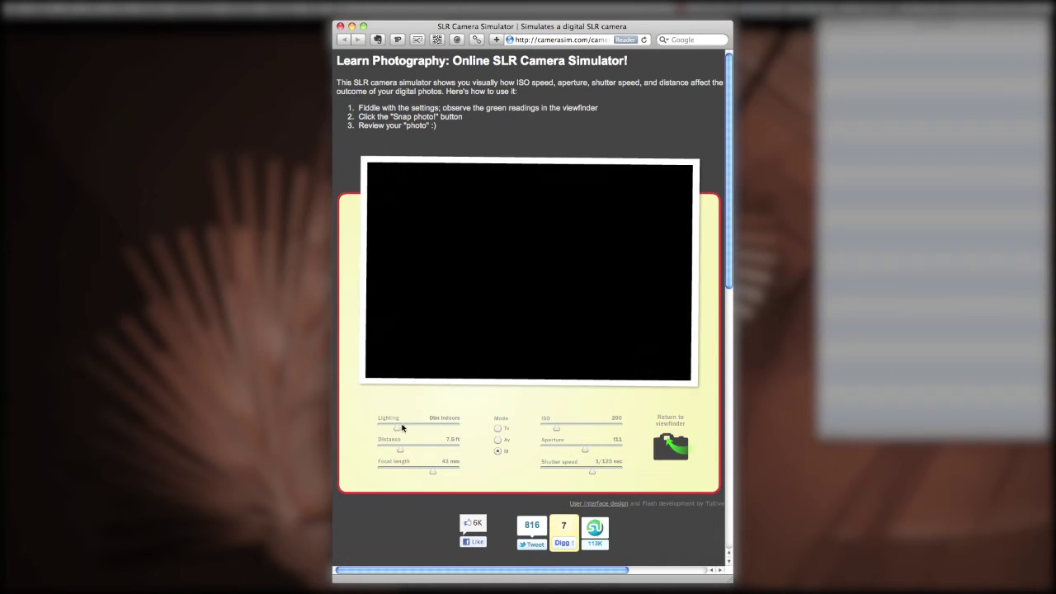
left_click_drag(399, 431, 417, 430)
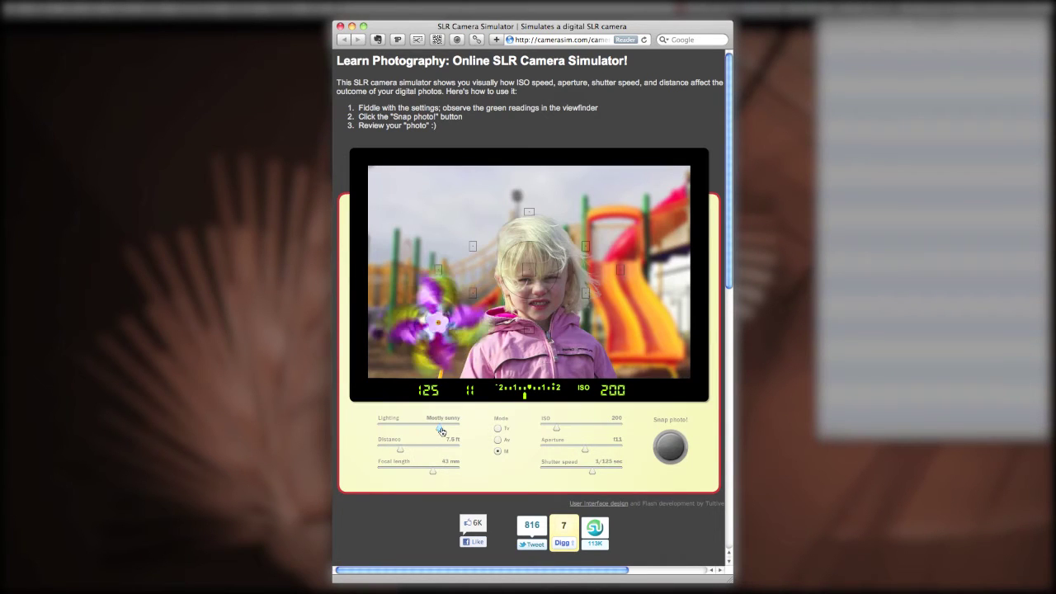
left_click(670, 446)
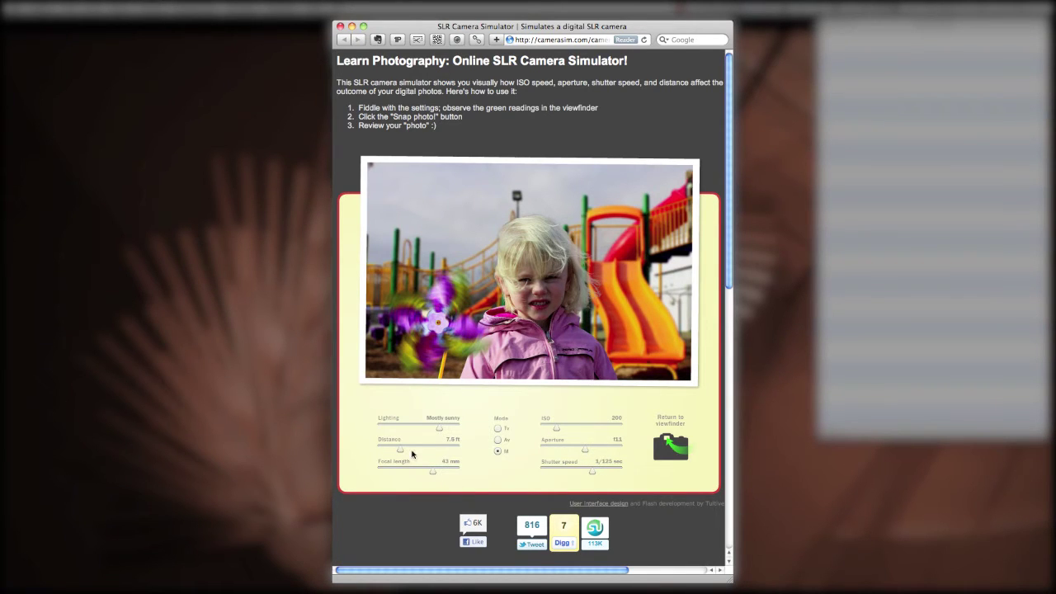
- Compare the simulator's framing at different subject distances and focal lengths, including 10 ft, 55 mm and 41 mm
left_click_drag(399, 453, 419, 452)
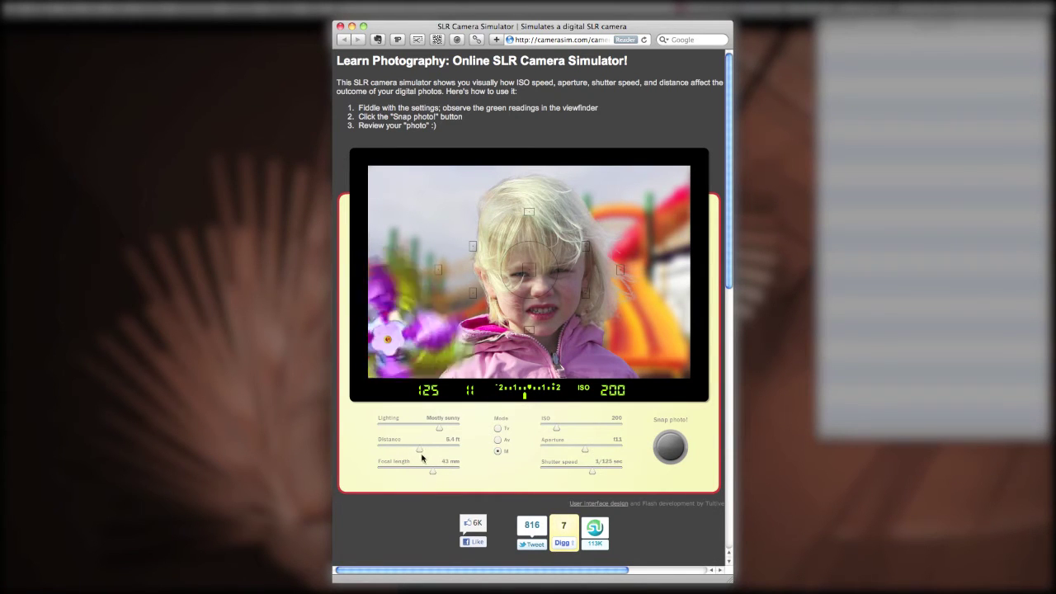
left_click_drag(419, 451, 465, 475)
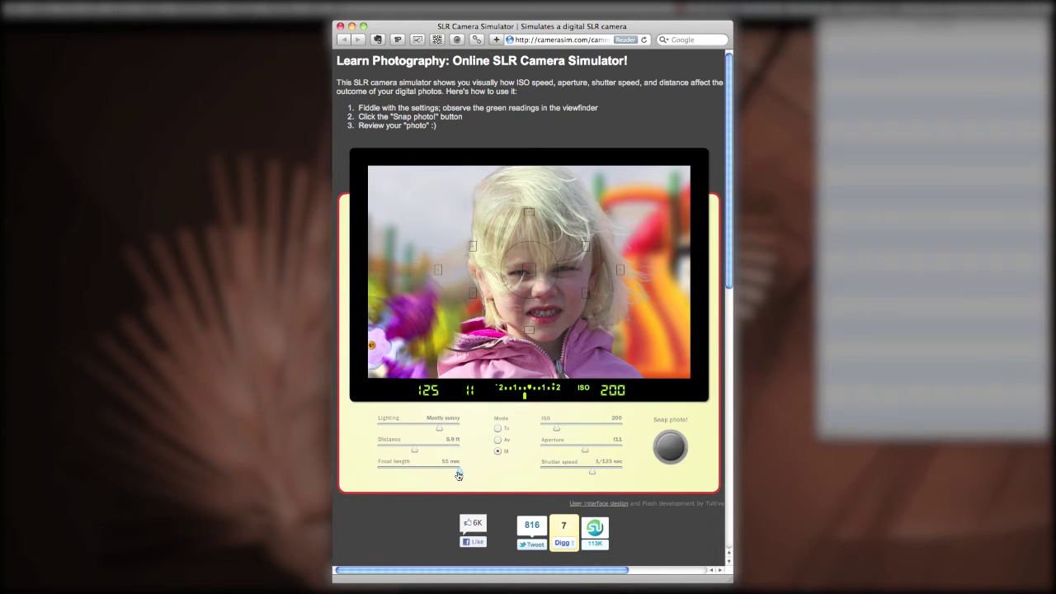
left_click_drag(467, 475, 429, 476)
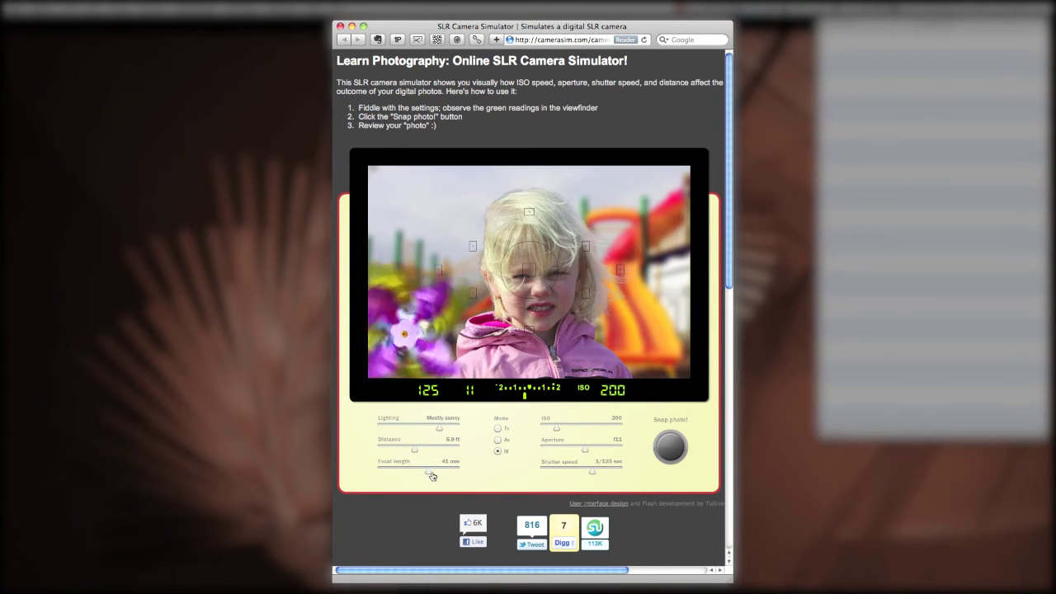
left_click_drag(429, 472, 376, 456)
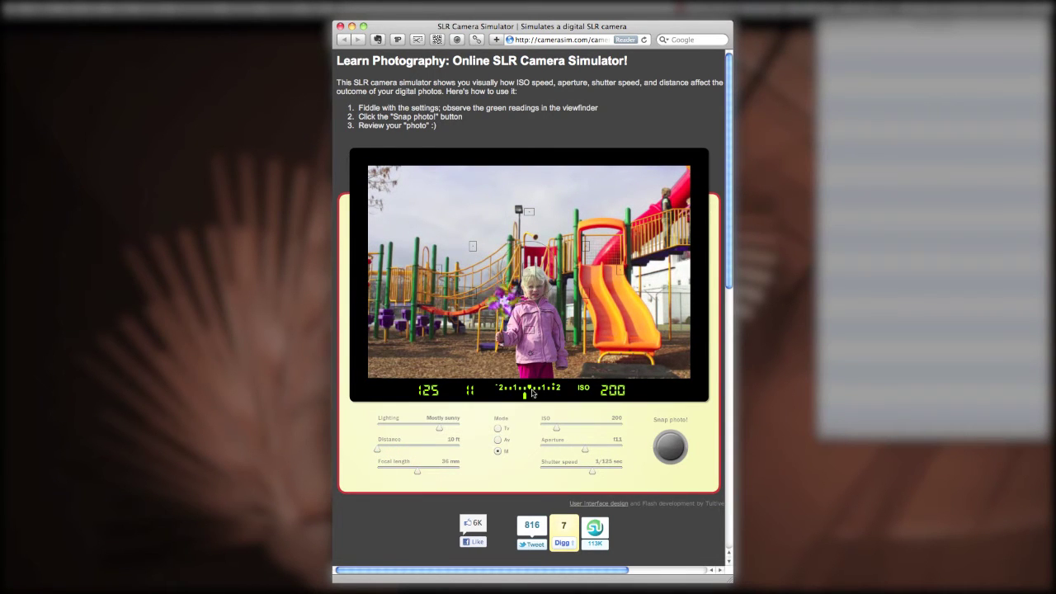
left_click_drag(378, 451, 413, 452)
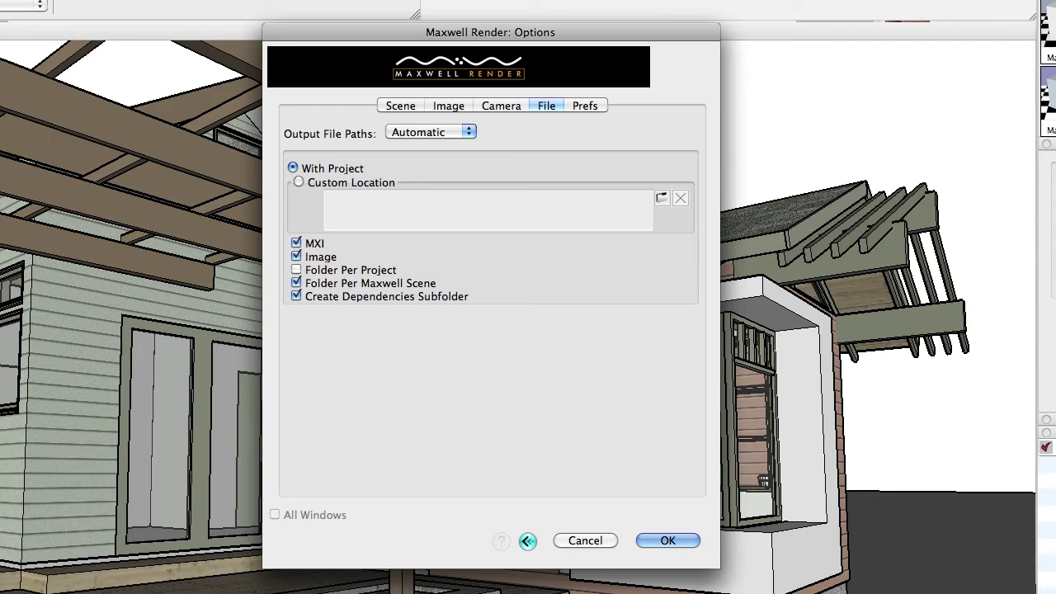
- In bonzai3d's Maxwell Render file options, examine the Output File Paths modes, including Image Only
left_click(429, 132)
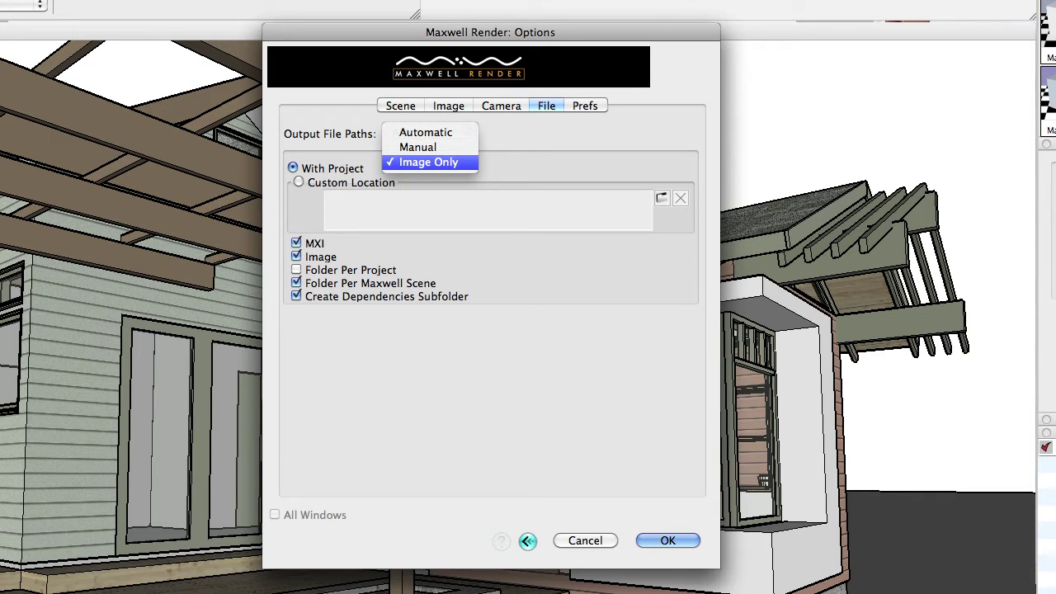
key("Return")
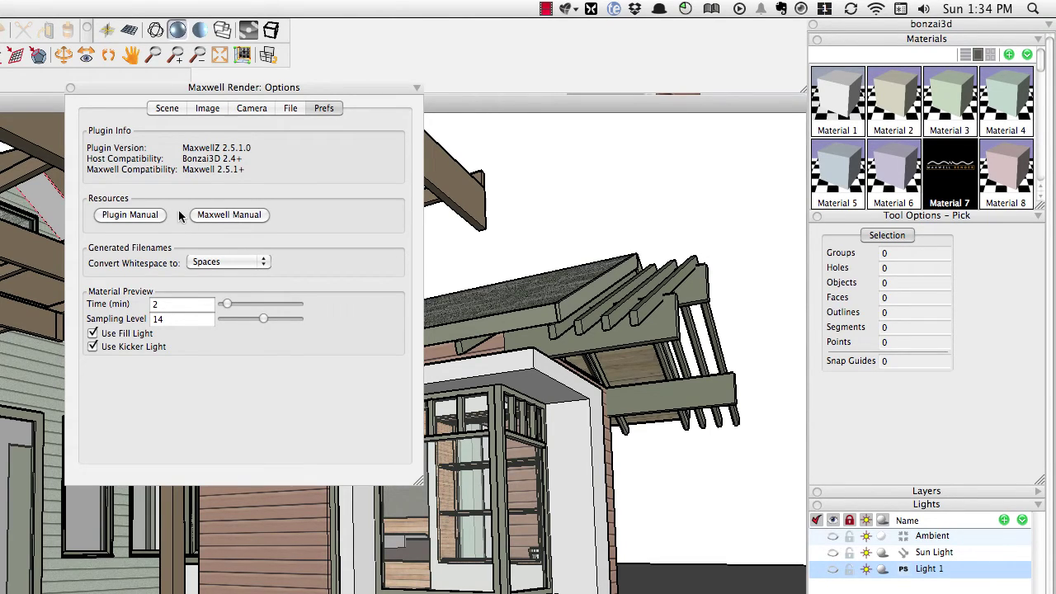
- Close the Maxwell Render options and start a Maxwell rendering of the current Residence view
left_click(70, 89)
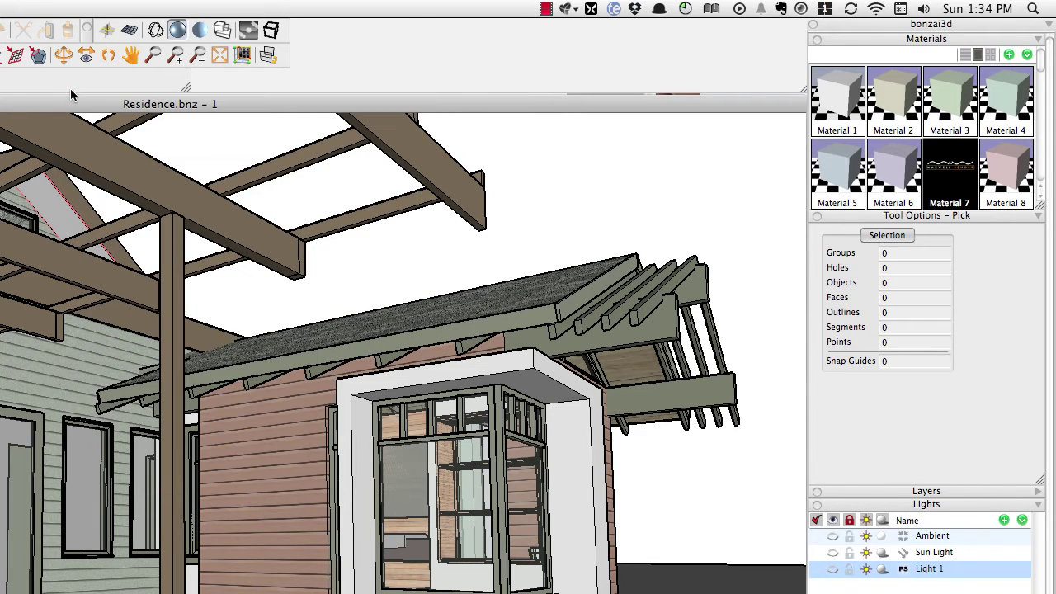
left_click(250, 30)
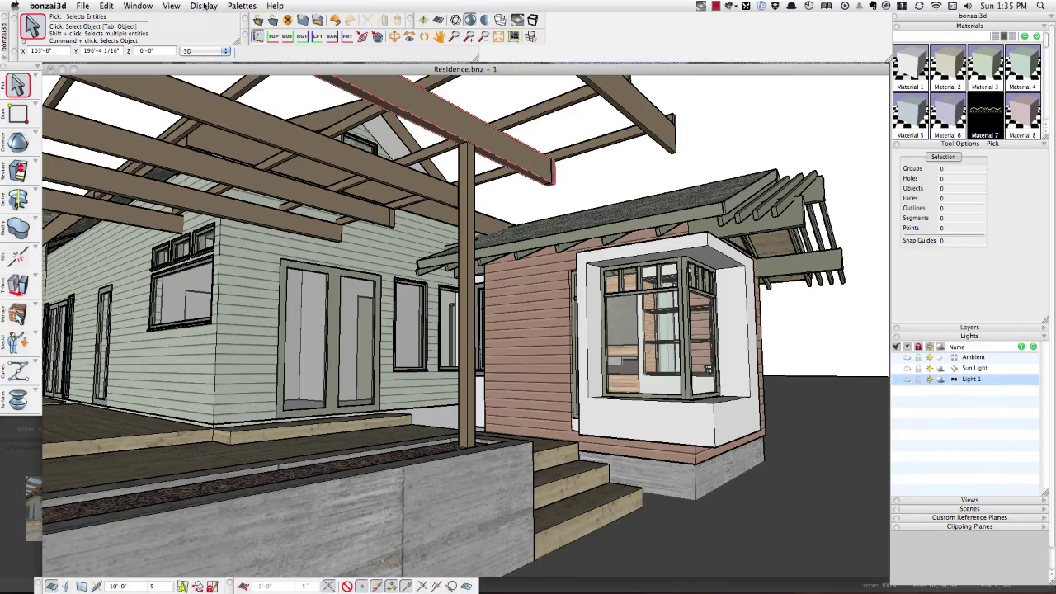
- In the Image Options, try a custom image size 2500 pixels wide with proportions maintained, and return to Use Window Size
left_click(204, 6)
left_click(239, 169)
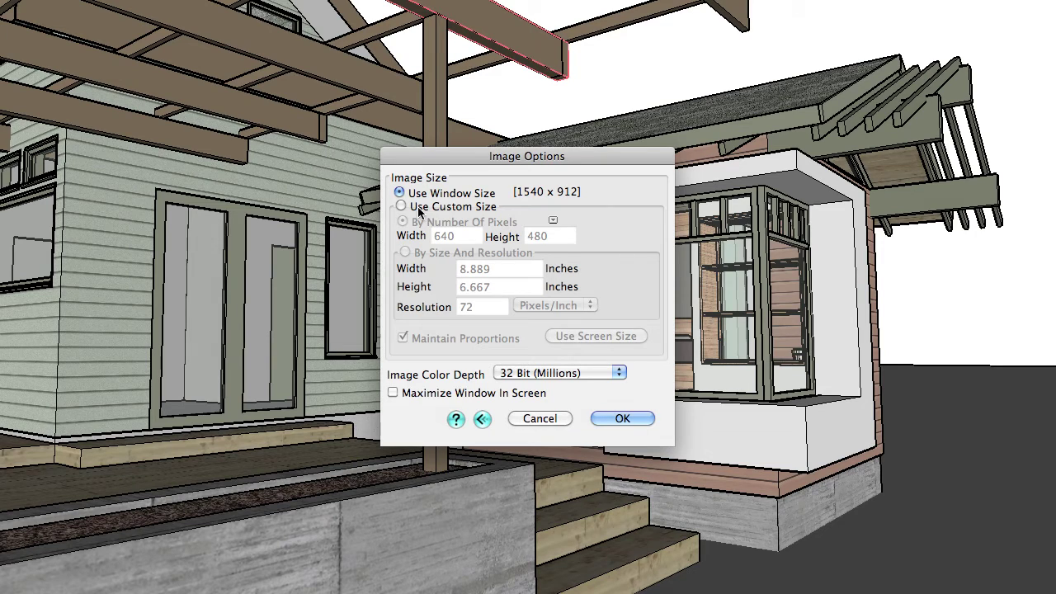
left_click(401, 206)
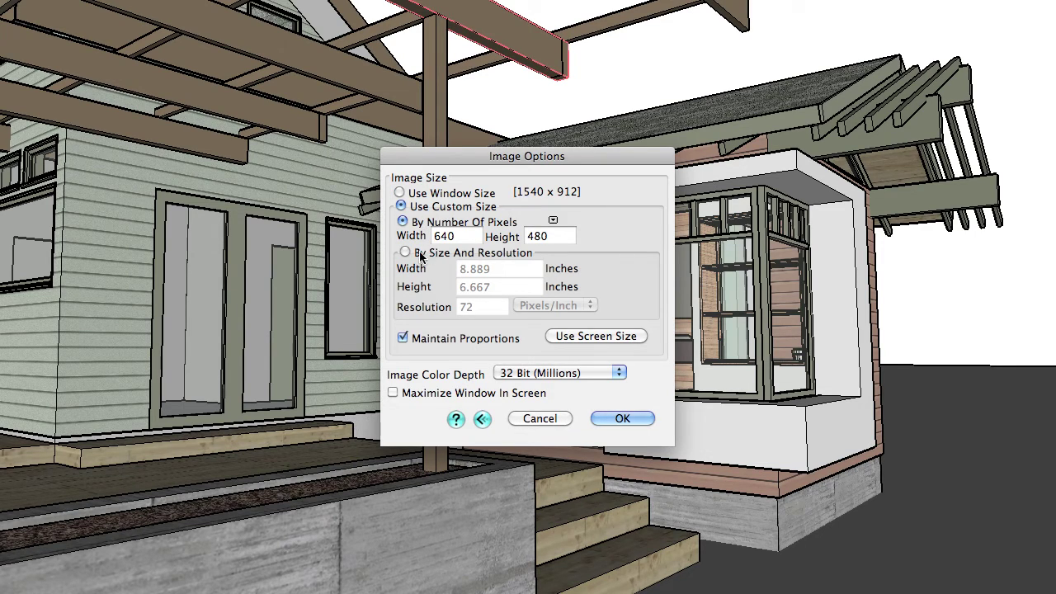
left_click(461, 237)
key("super+a")
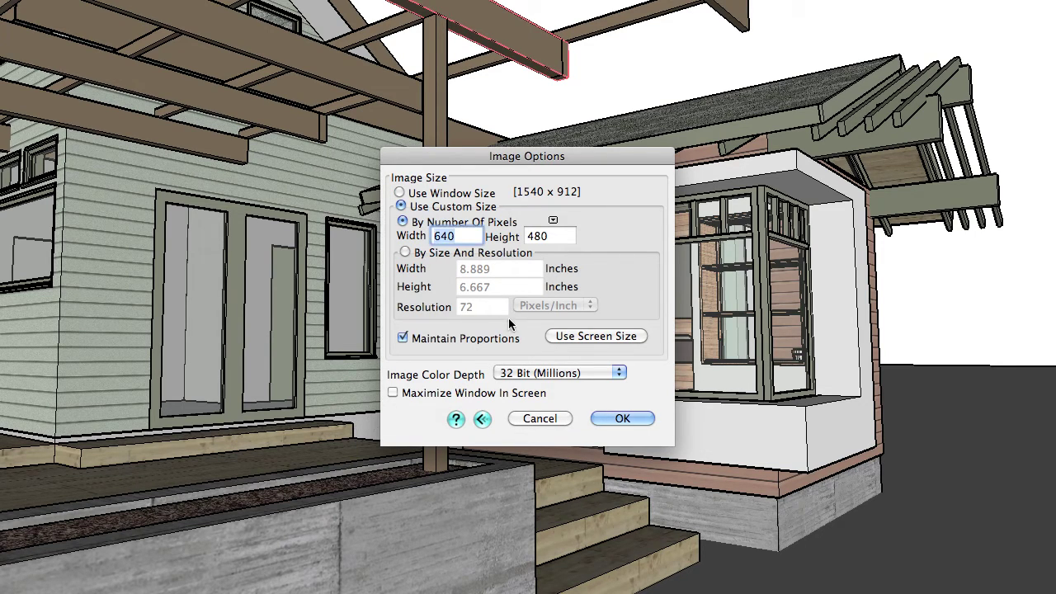
type("2500")
key("Tab")
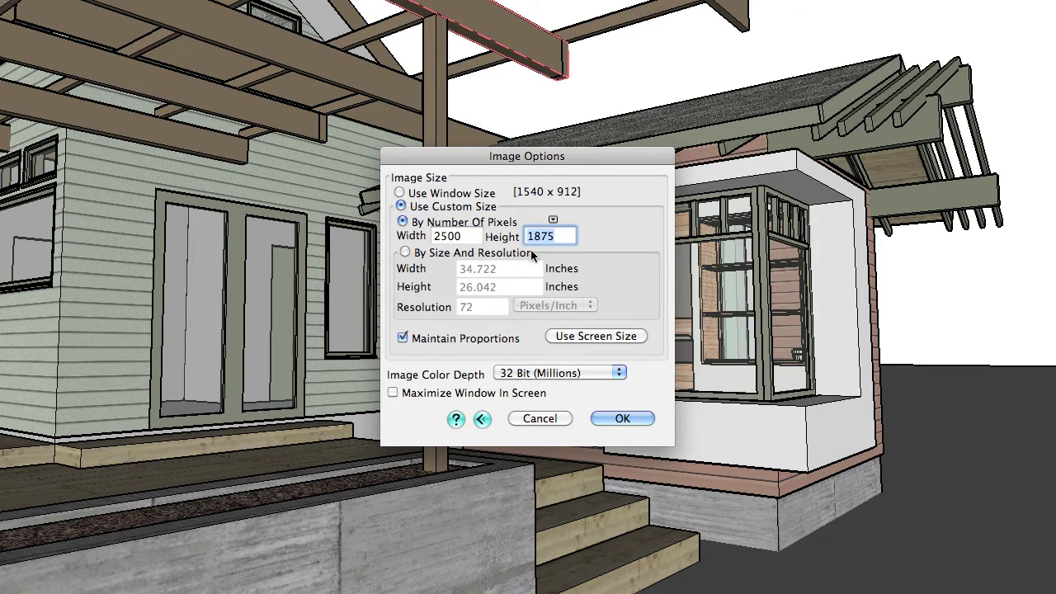
left_click(399, 192)
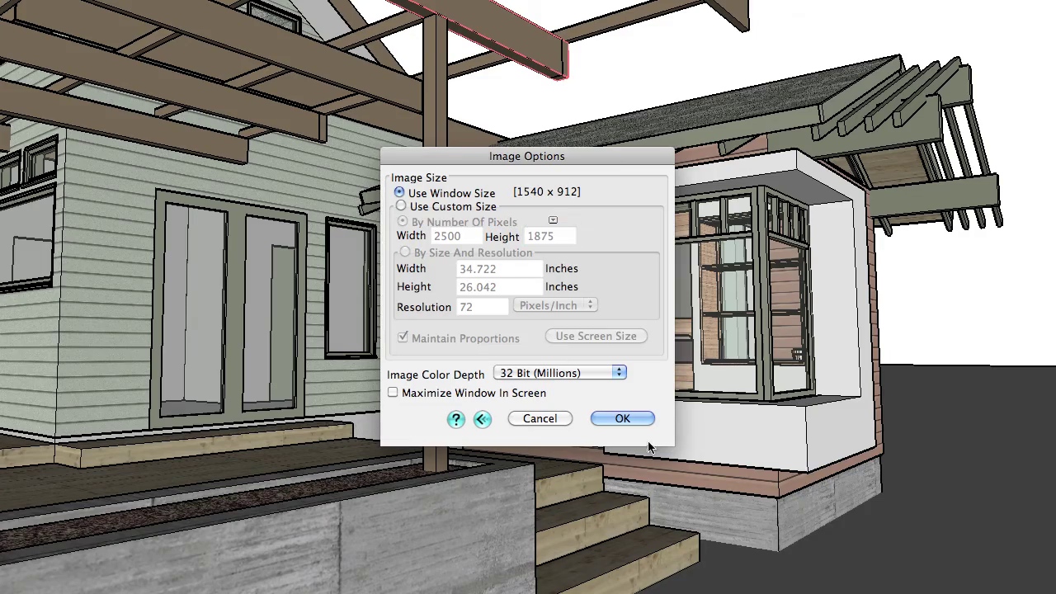
left_click(622, 419)
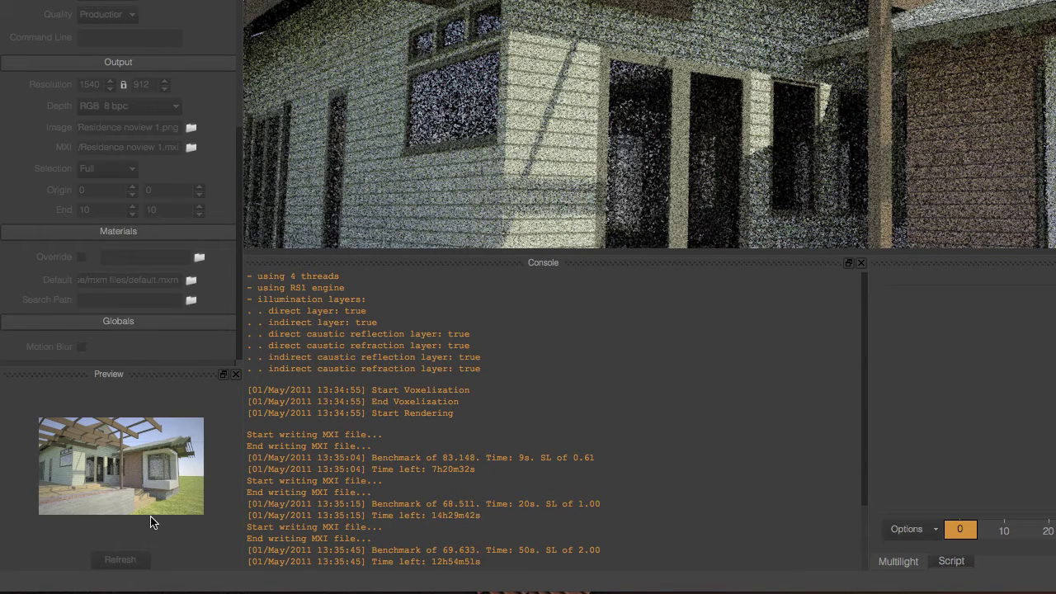
- Switch to Maxwell Render, undock the Preview panel and place it over the rendered image
left_click(224, 375)
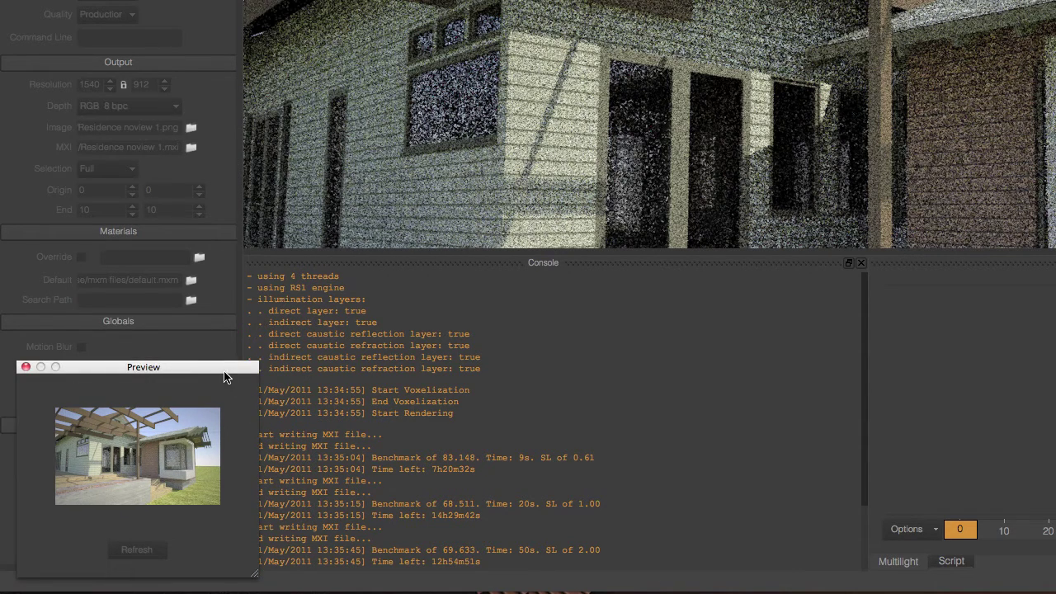
left_click_drag(227, 376, 1055, 0)
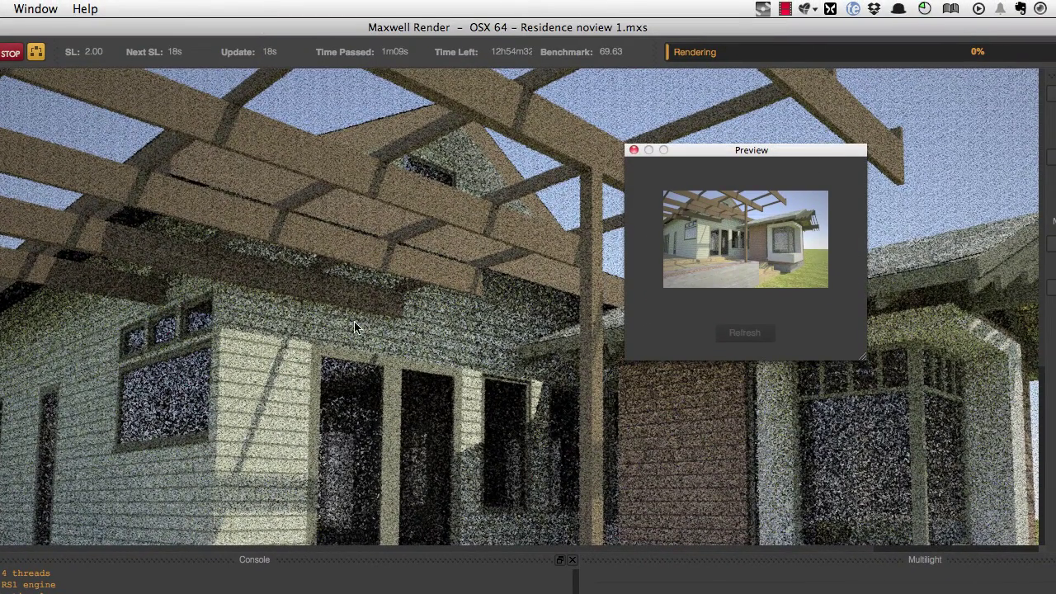
- Examine the in-progress Residence rendering at several magnifications and move the floating Preview clear of the bay window
scroll(417, 336, "down", 2)
scroll(416, 336, "down", 2)
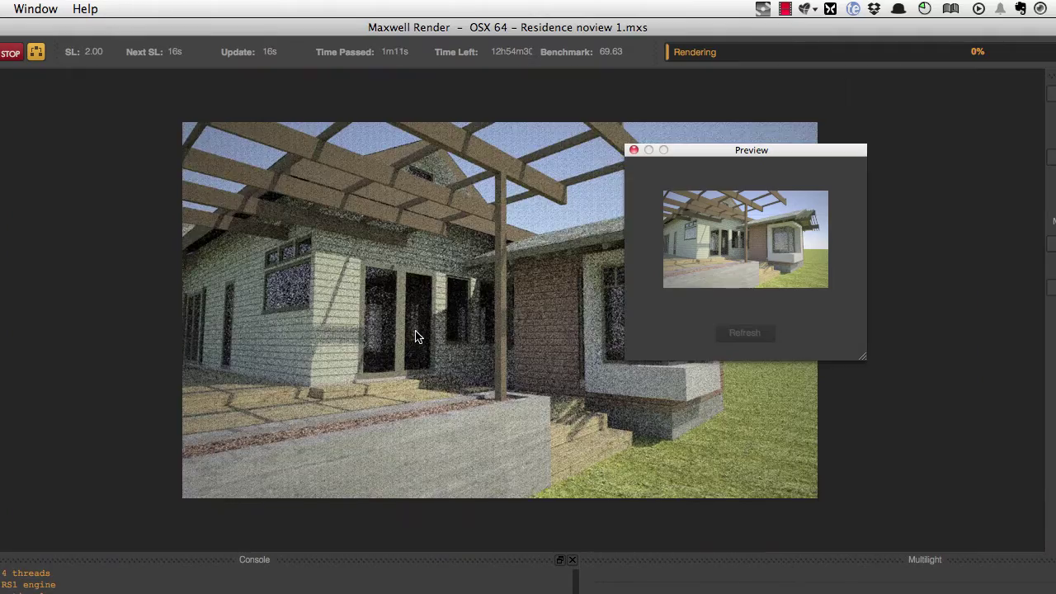
scroll(416, 337, "up", 2)
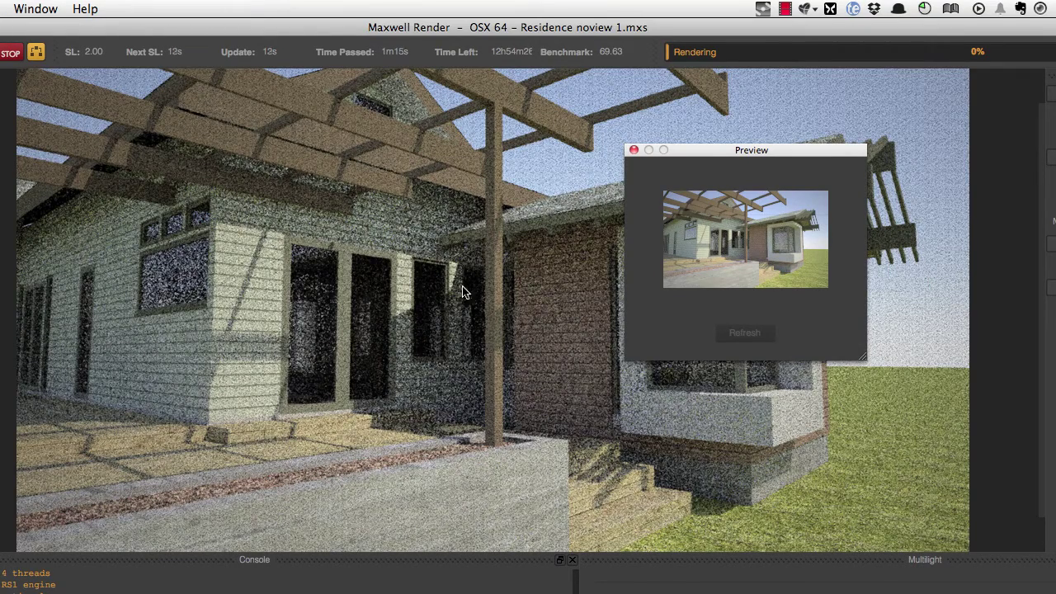
scroll(438, 318, "down", 2)
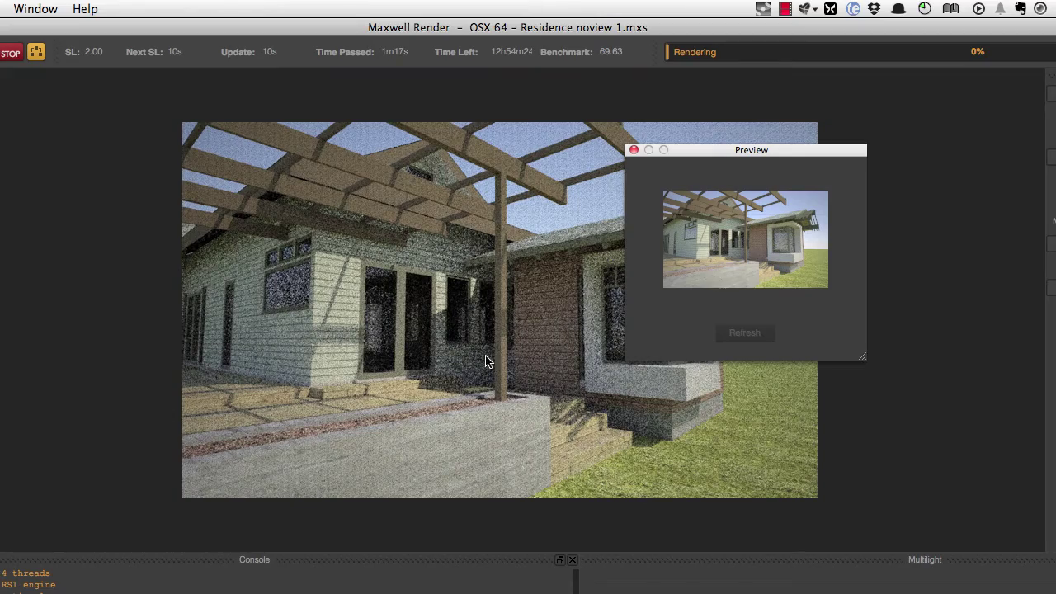
scroll(459, 328, "up", 3)
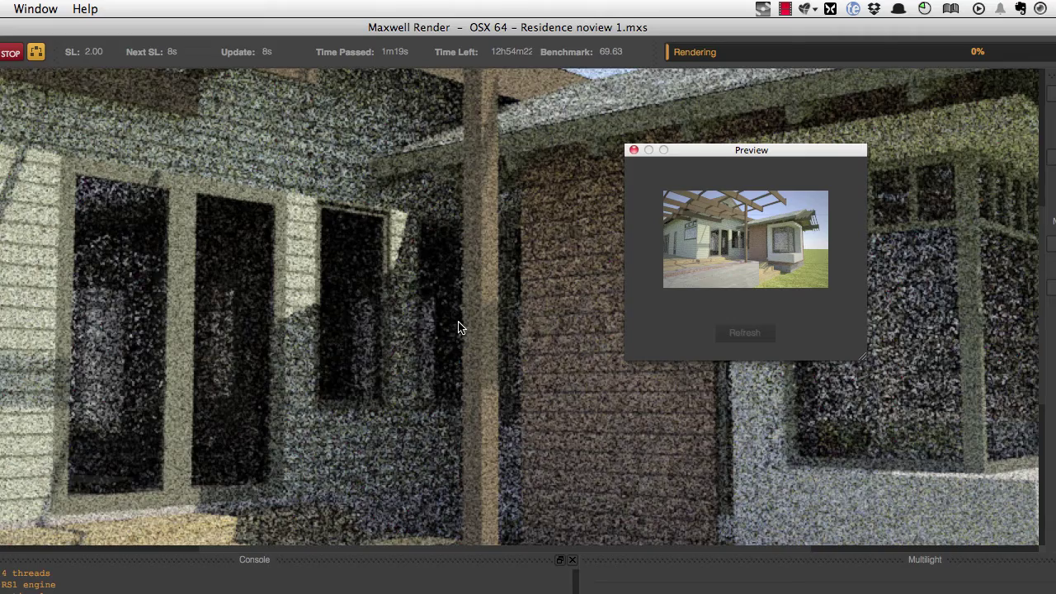
scroll(459, 328, "down", 3)
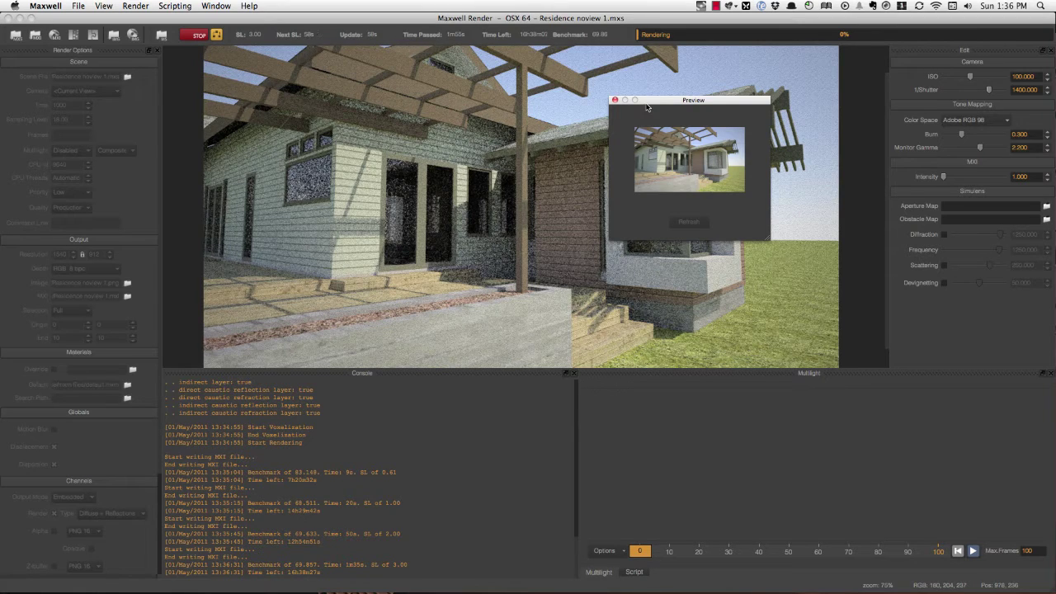
left_click_drag(648, 106, 824, 139)
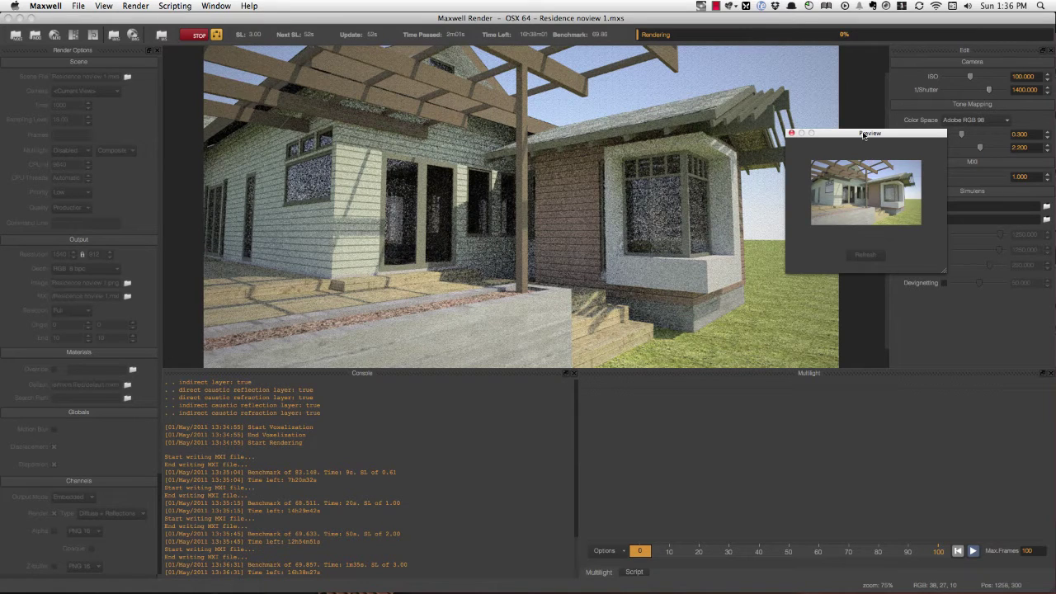
- Dock the Preview panel with the Render Options and review the list of Maxwell Render panels
left_click_drag(863, 135, 82, 438)
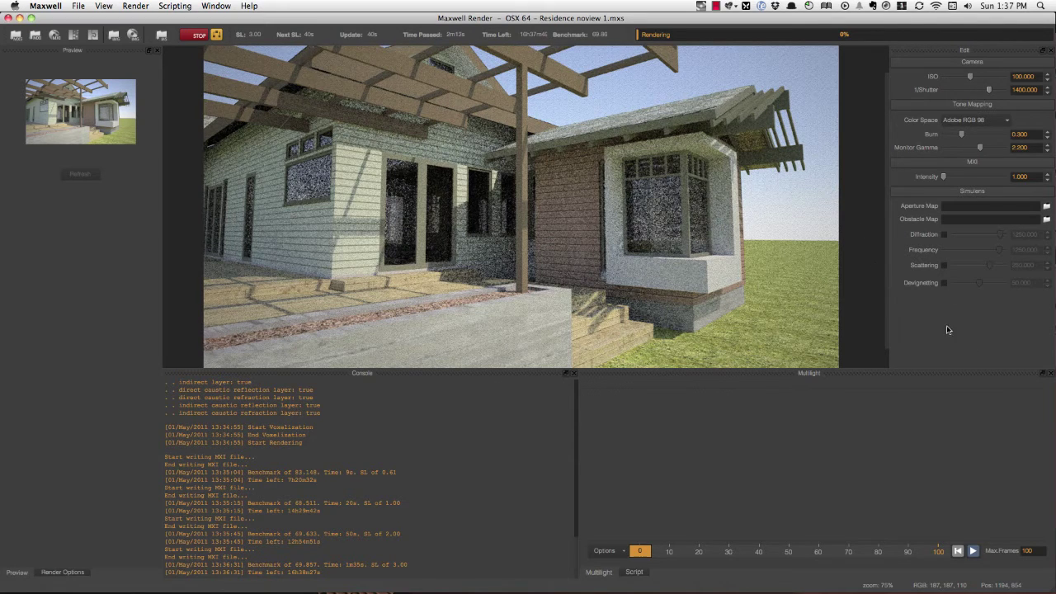
left_click(221, 6)
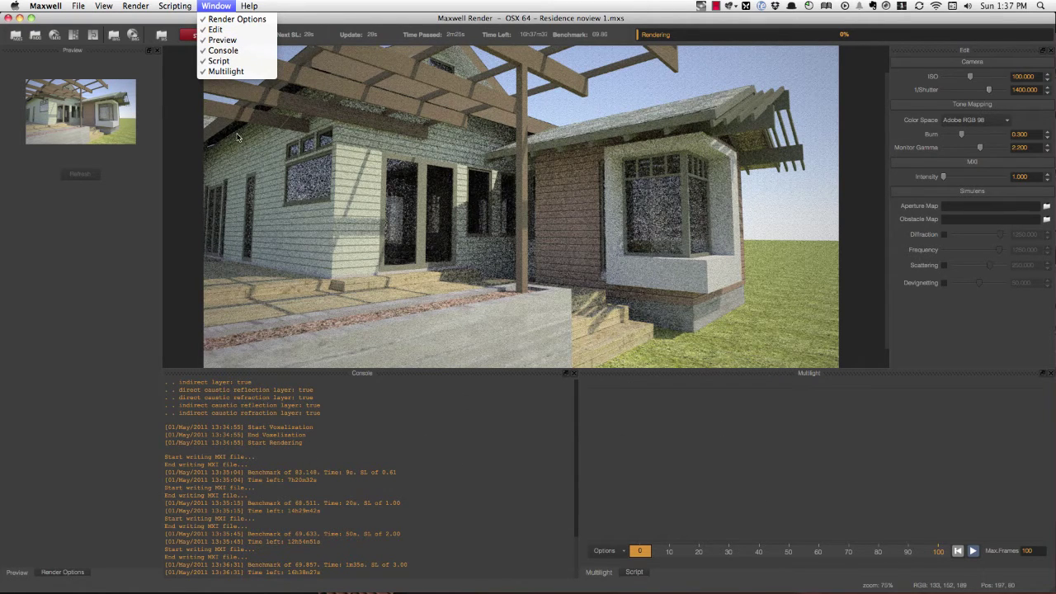
left_click(226, 6)
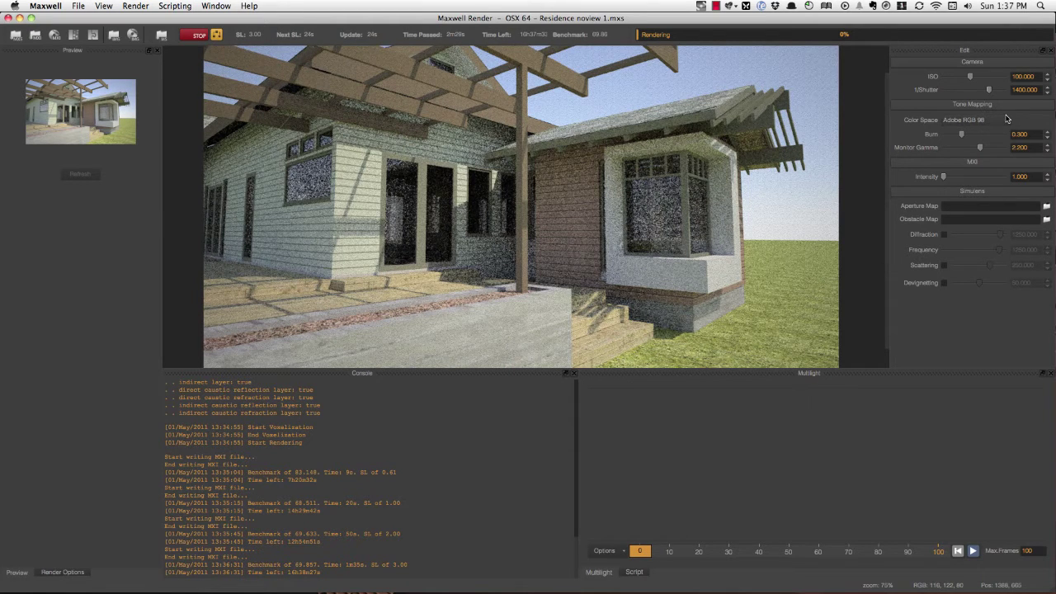
- Zoom the rendering out to 50%, undock the Preview panel and place it beside the Edit panel's camera settings
scroll(643, 210, "down", 1)
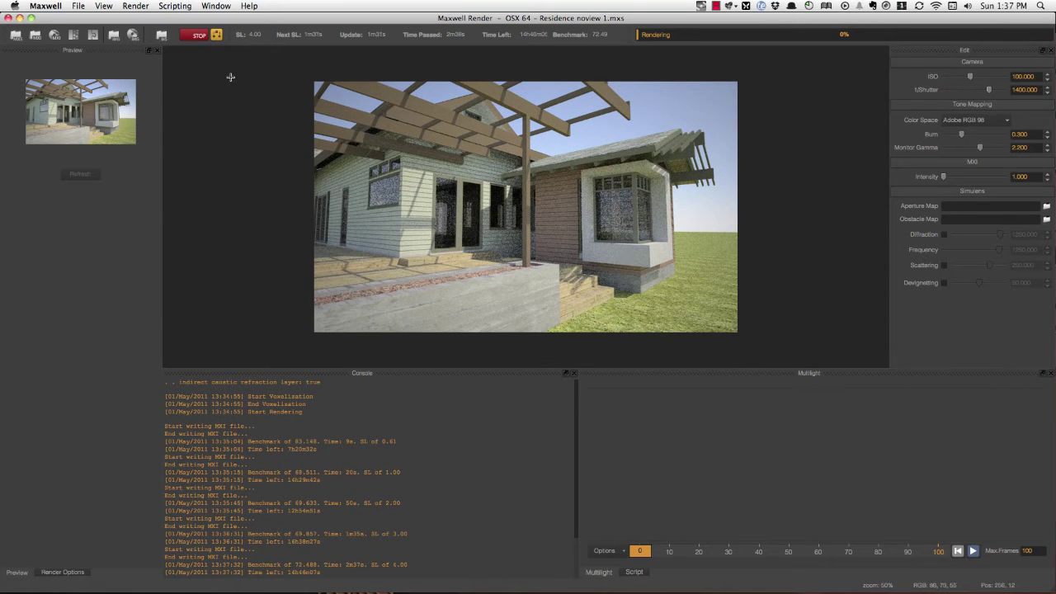
left_click(148, 51)
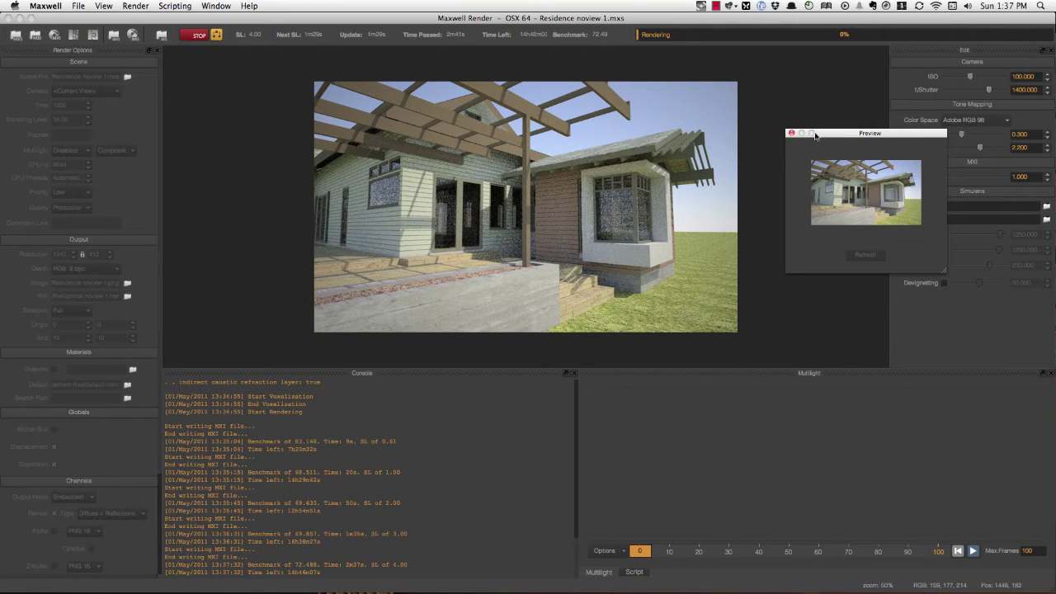
left_click_drag(828, 136, 773, 112)
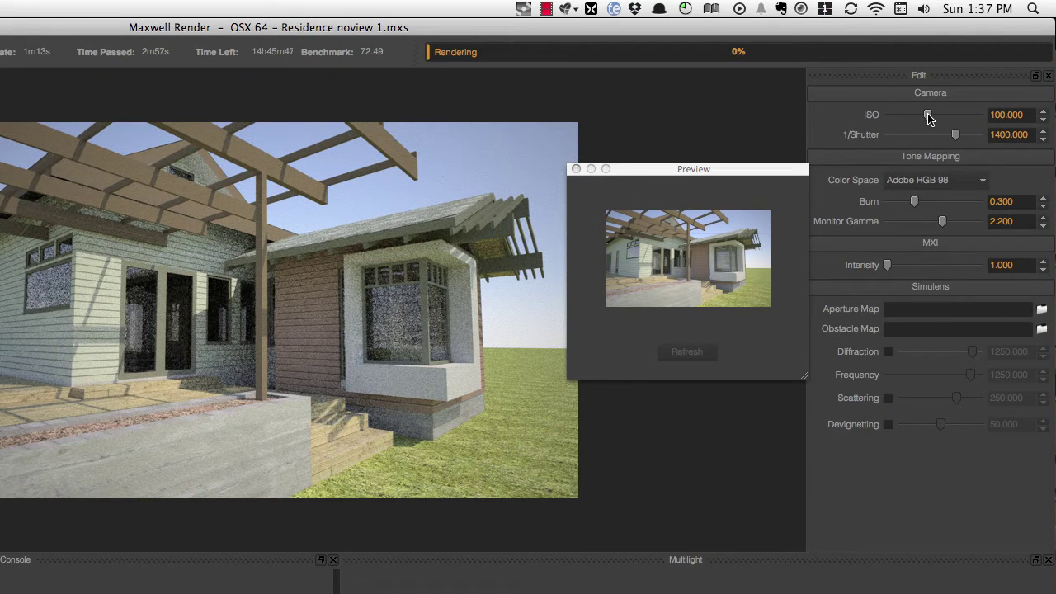
- Try ISO values of 2129, 2 and 55 on the Preview, and set the ISO back to 100
left_click_drag(928, 116, 955, 117)
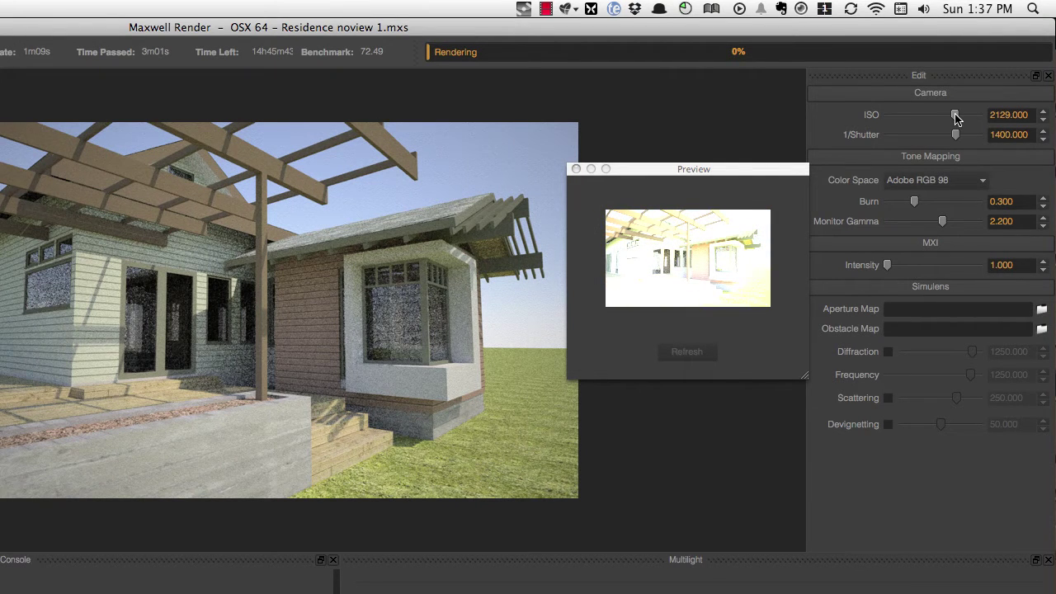
left_click_drag(955, 116, 899, 116)
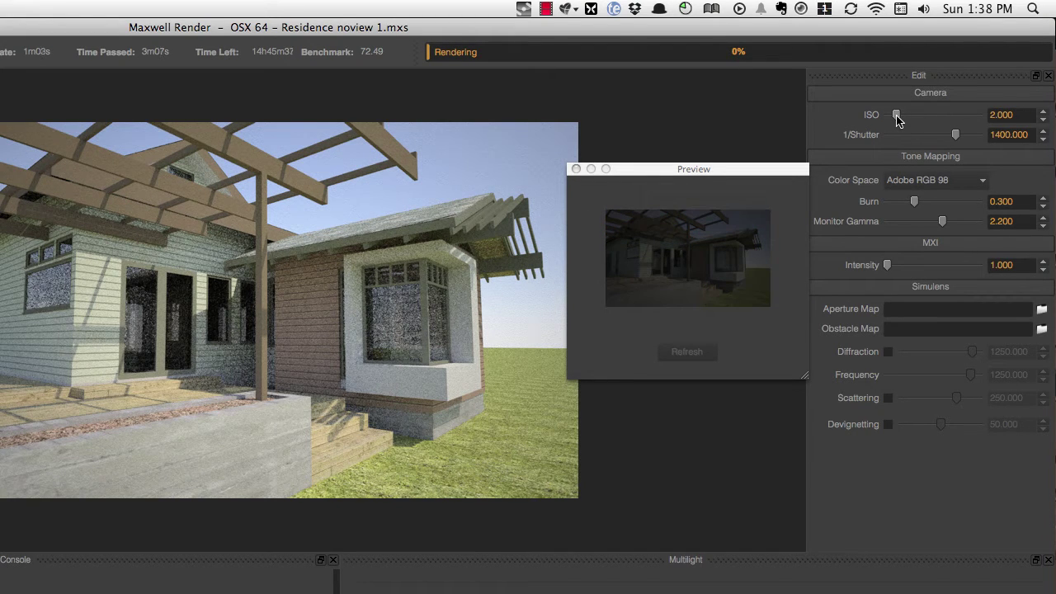
left_click_drag(896, 116, 922, 115)
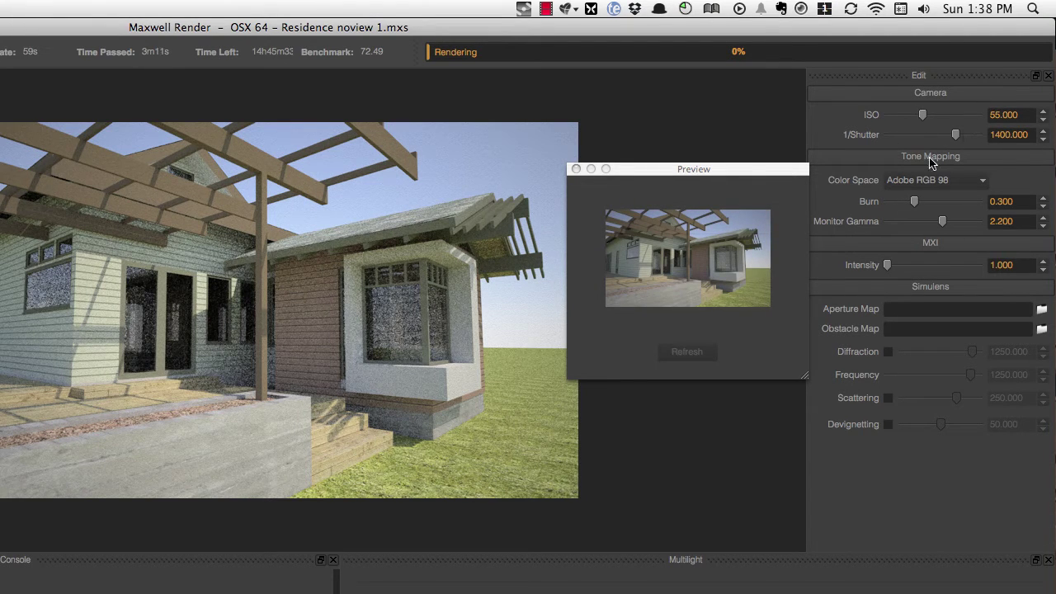
left_click(1021, 114)
type("100")
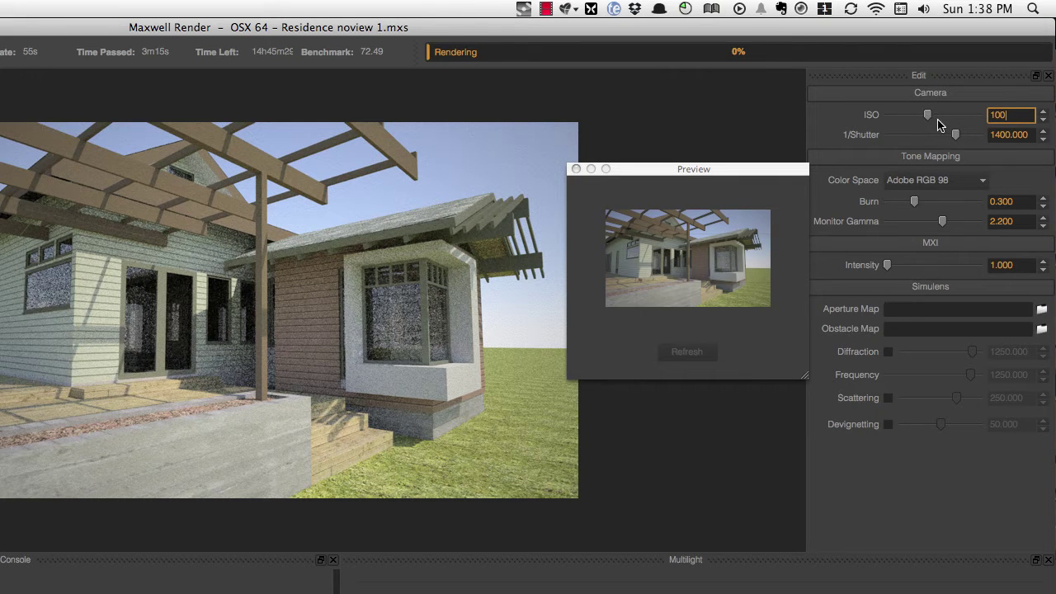
key("Tab")
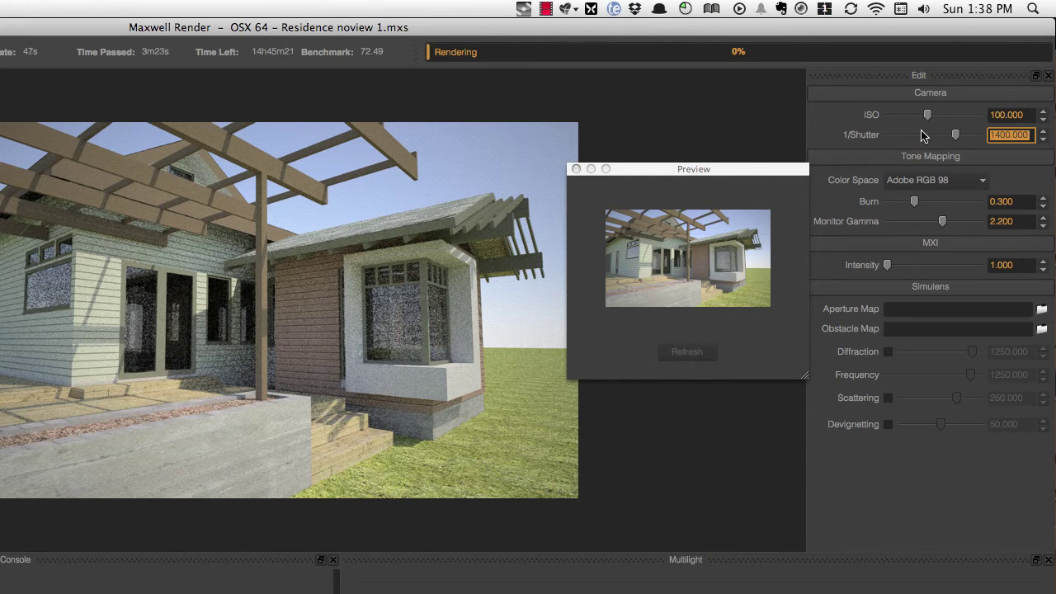
- Try ISO 13 with 1/Shutter 1392, then ISO 1000, and restore ISO to 100 and 1/Shutter to 1400
left_click_drag(928, 116, 957, 137)
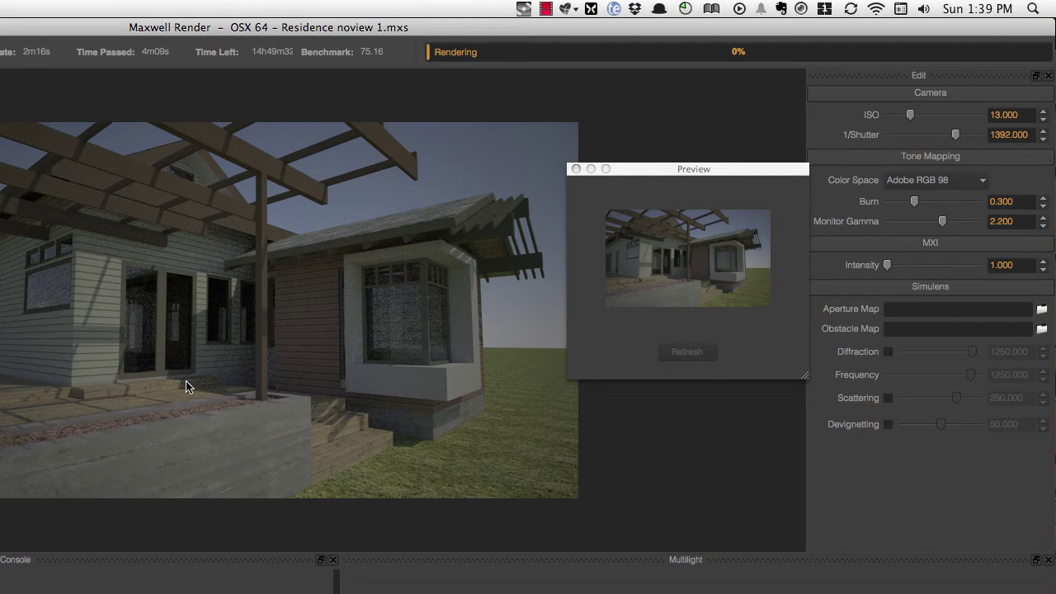
double_click(1030, 115)
type("1000")
key("Tab")
left_click(1008, 118)
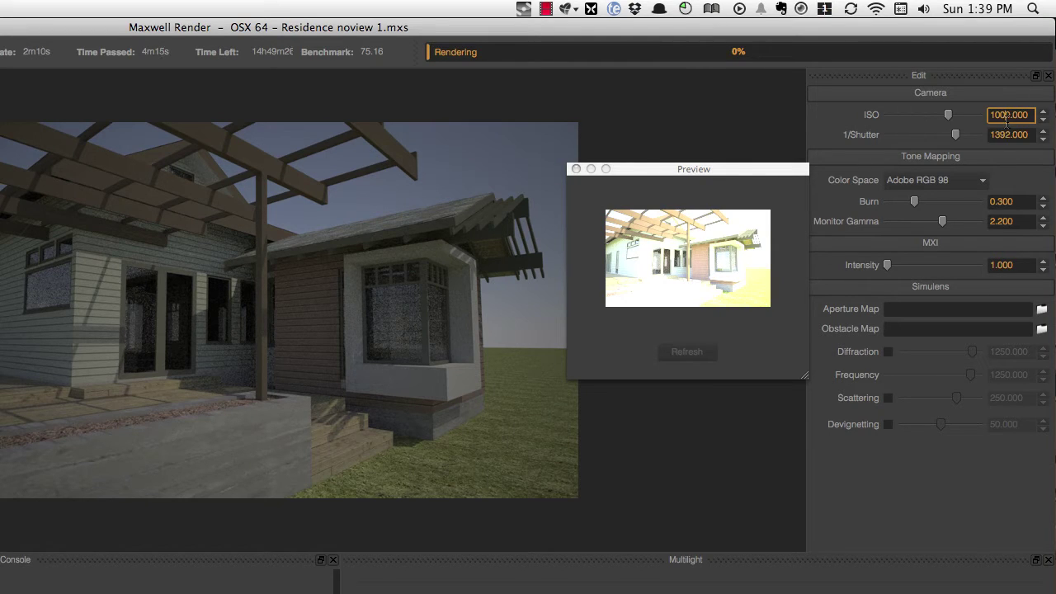
key("BackSpace")
key("Tab")
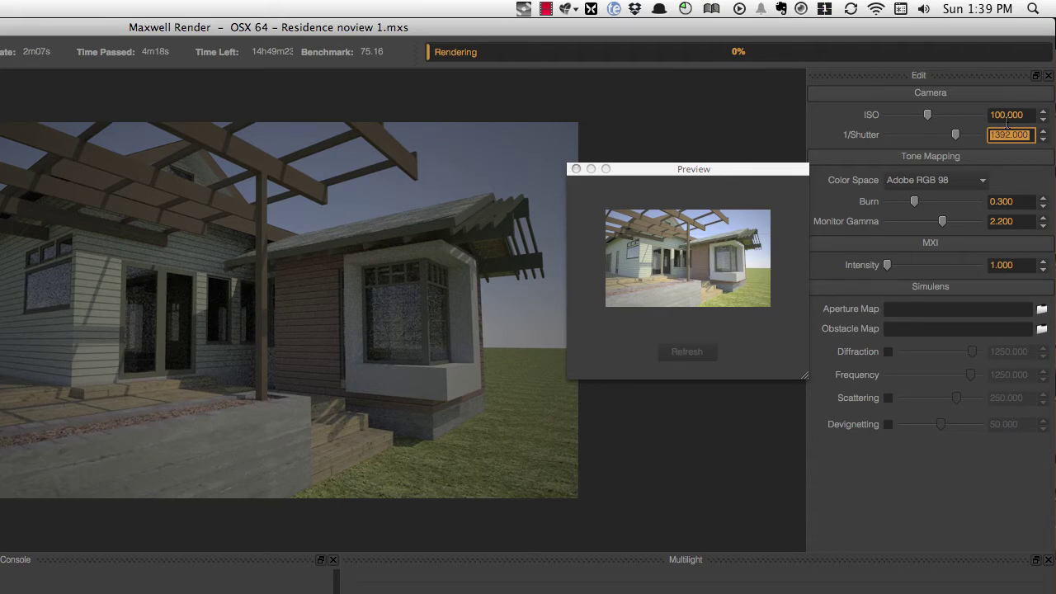
type("1400")
key("Tab")
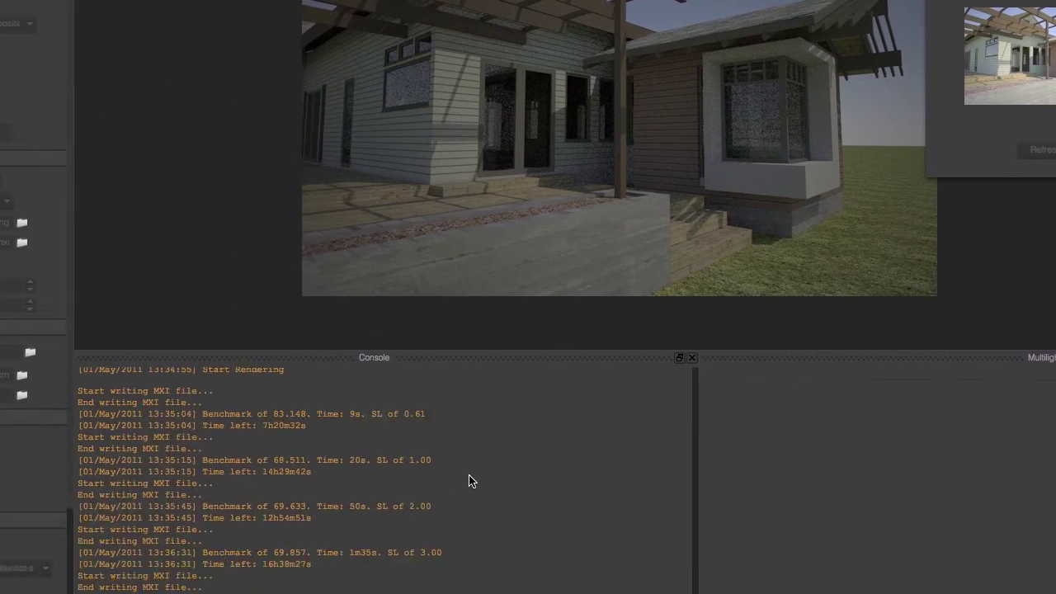
- Examine the Console log from the session opening through dependencies, scene info and render settings to the latest benchmark entries
scroll(639, 385, "up", 3)
scroll(639, 385, "down", 5)
scroll(639, 385, "up", 10)
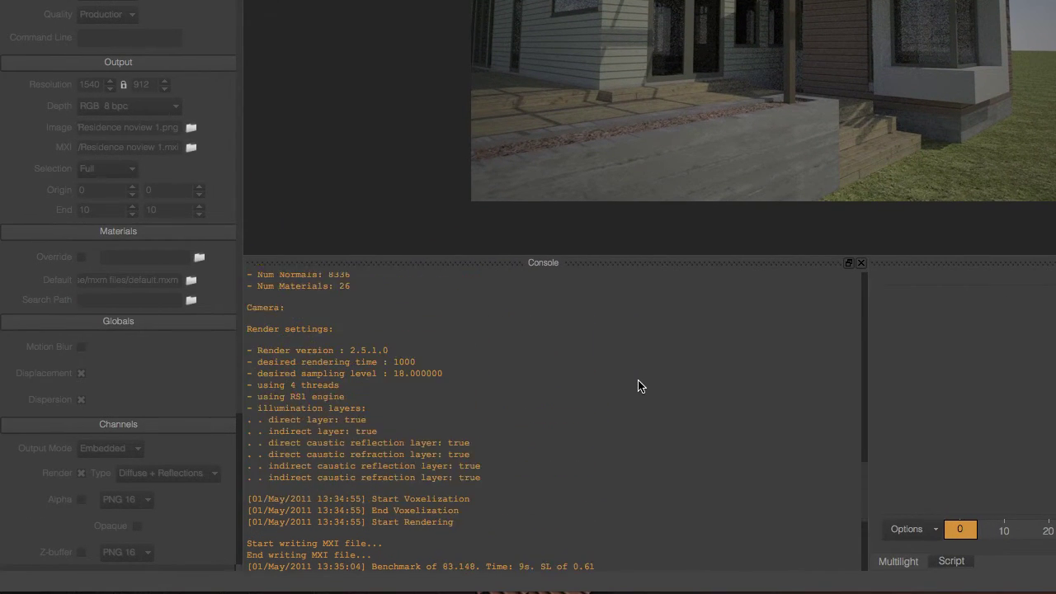
scroll(639, 385, "up", 15)
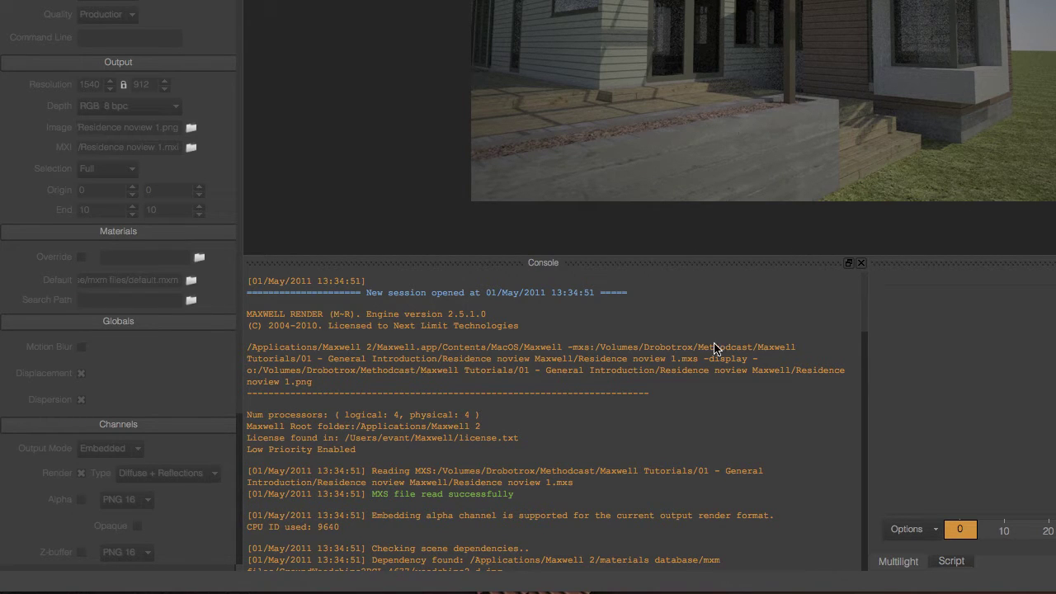
scroll(506, 433, "down", 3)
scroll(507, 434, "down", 10)
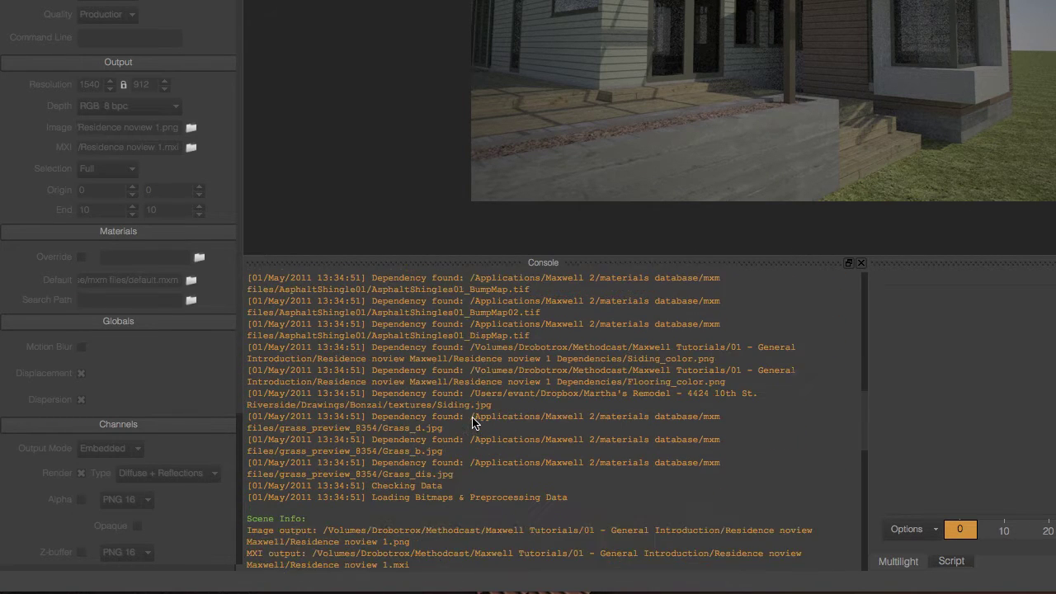
scroll(404, 416, "down", 7)
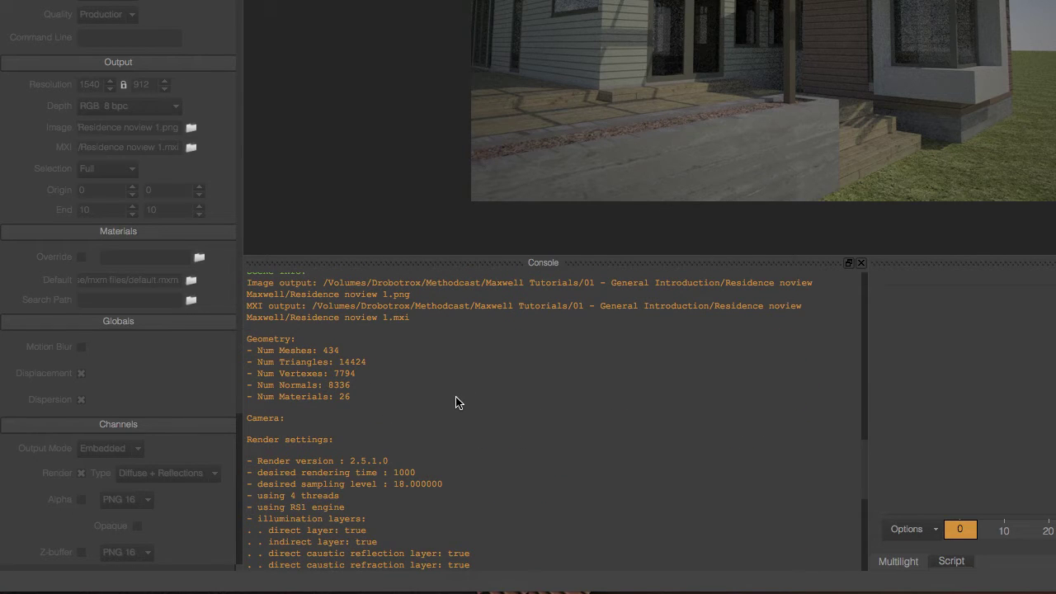
scroll(459, 404, "down", 9)
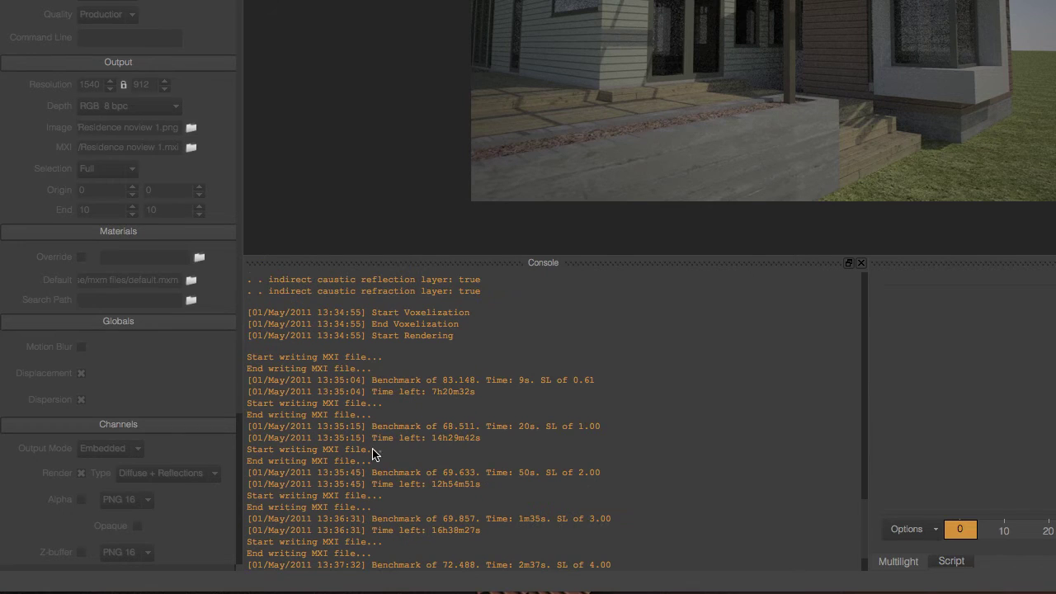
scroll(523, 424, "down", 2)
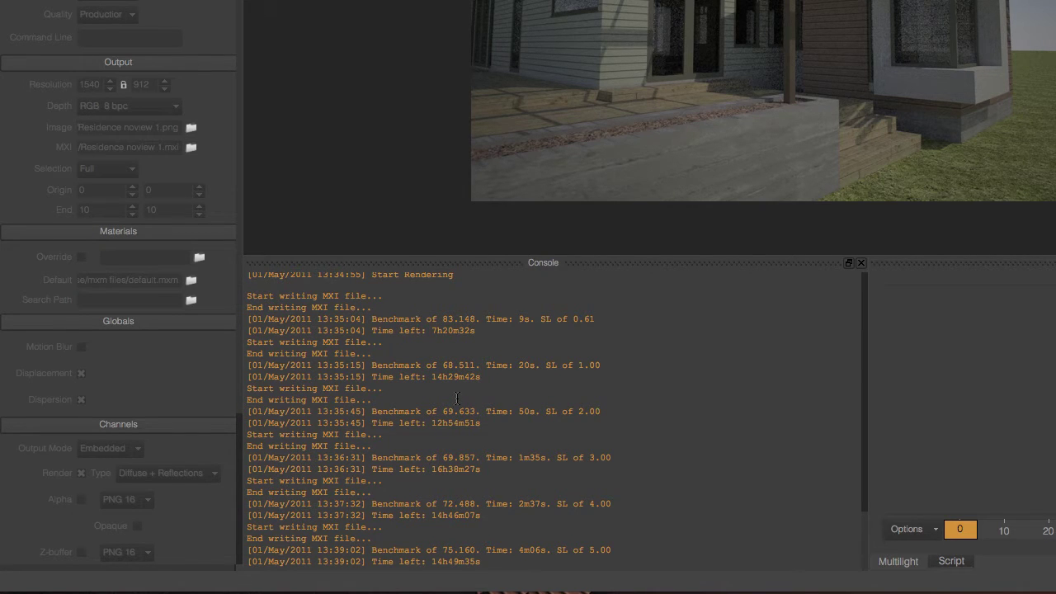
scroll(456, 400, "up", 3)
scroll(457, 399, "down", 3)
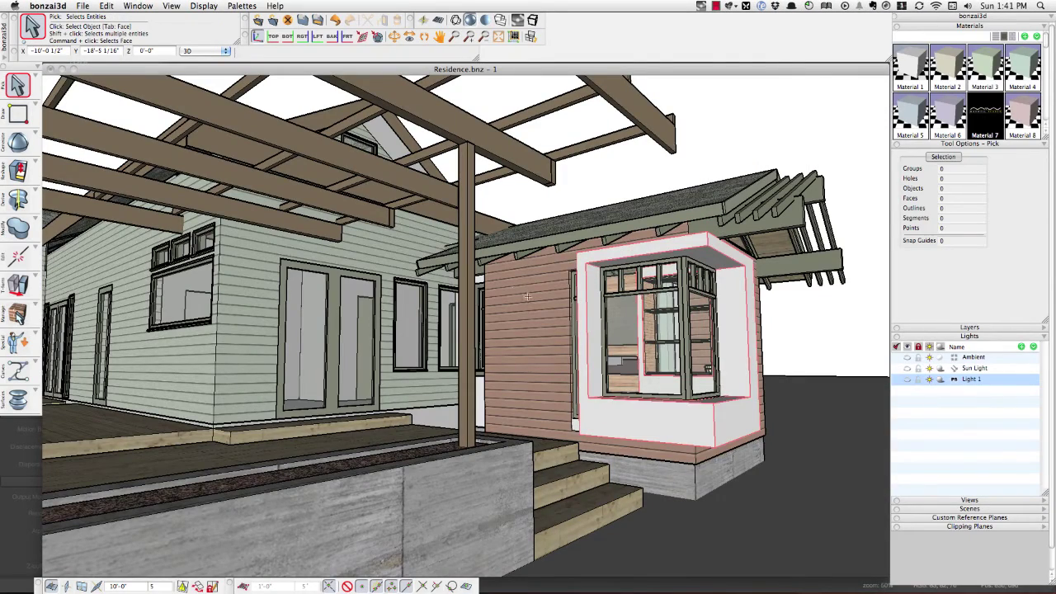
- In bonzai3d, rotate and zoom out the Residence view to show the bay window corner and pergola, and start a second Maxwell rendering
middle_click_drag(526, 295, 610, 320)
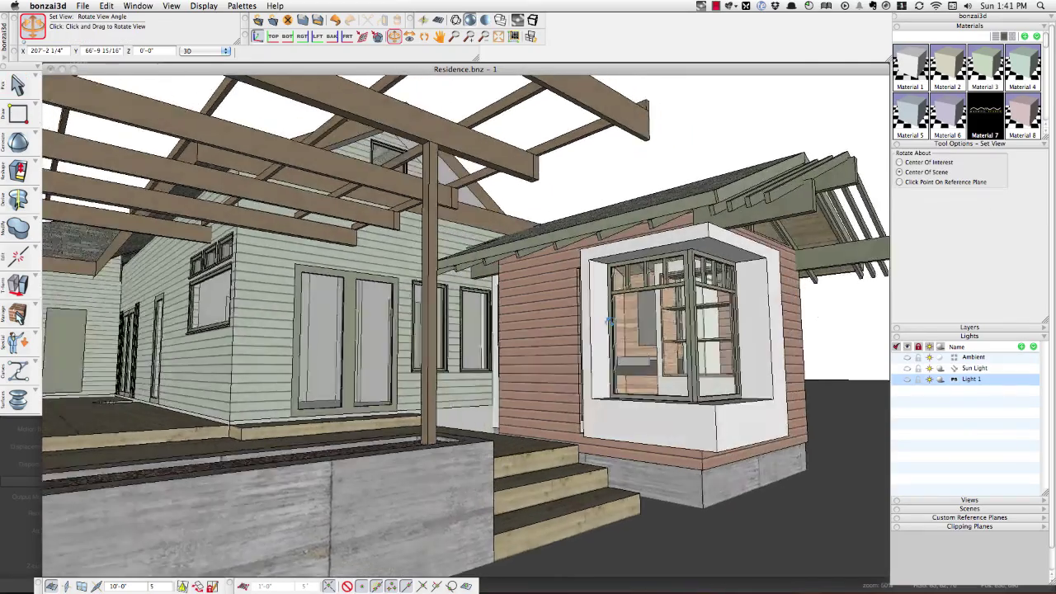
left_click_drag(609, 320, 414, 323)
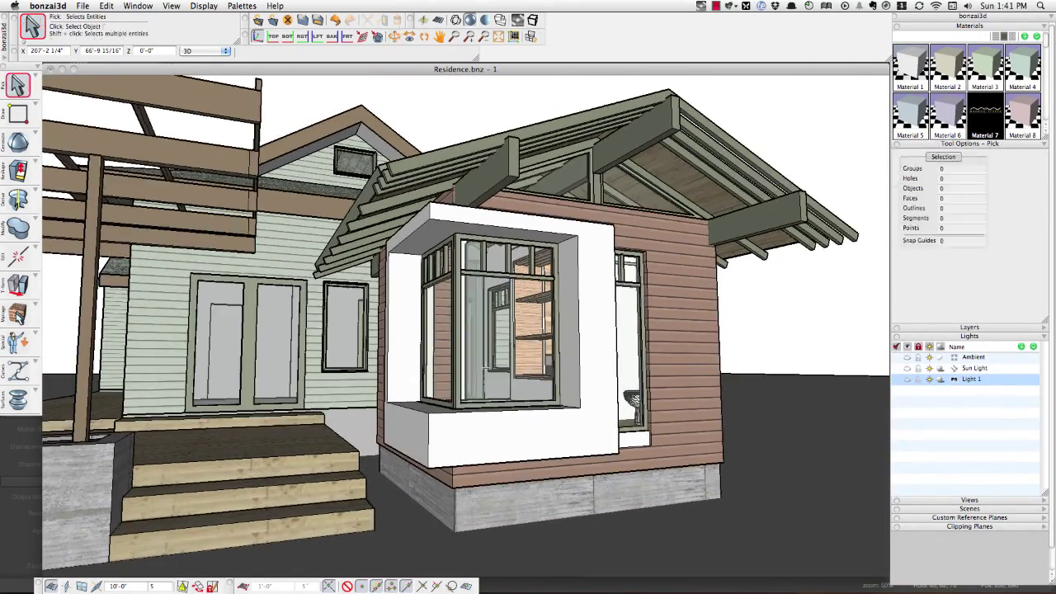
left_click(572, 377)
left_click(572, 376)
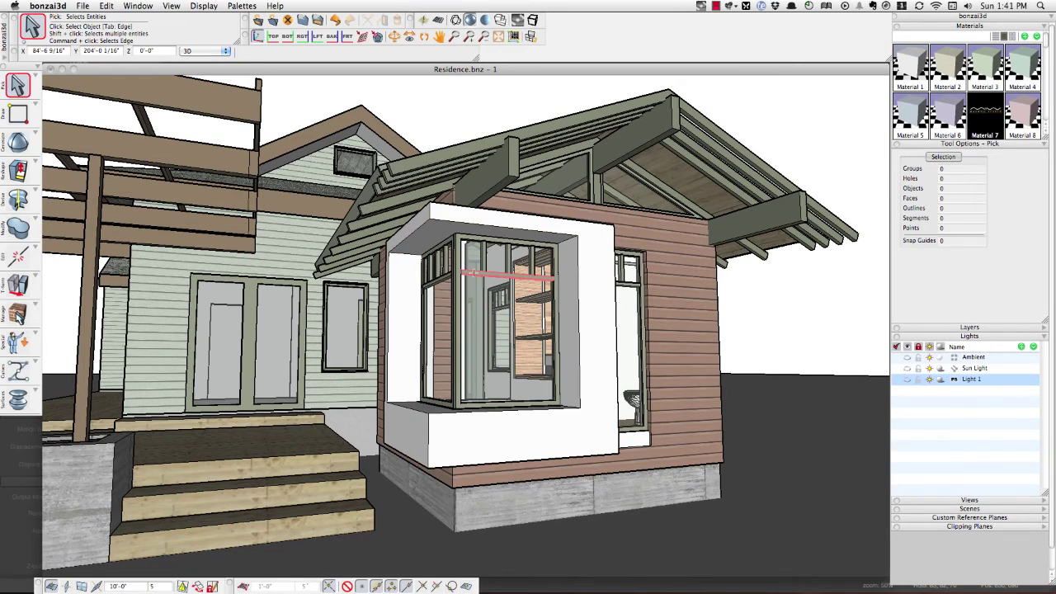
scroll(495, 322, "down", 3)
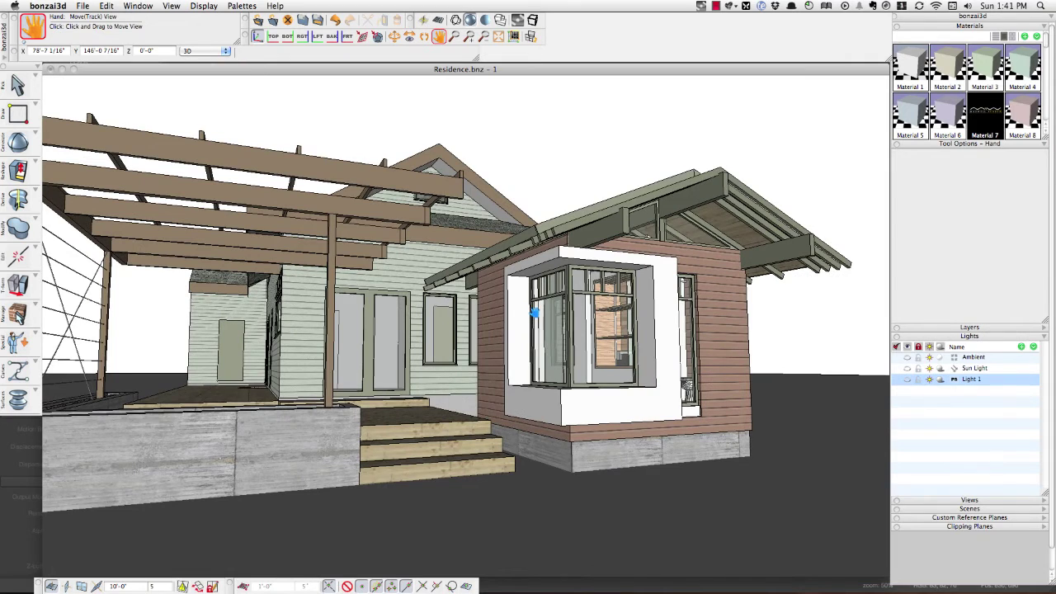
left_click(530, 313)
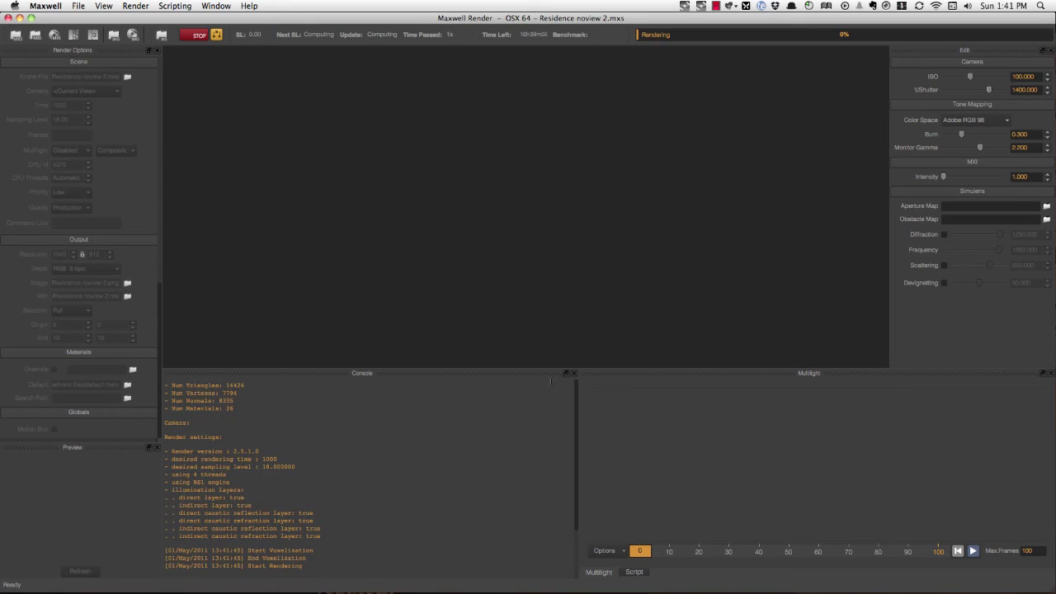
- Shift the Residence noview 2 render window to reveal the first render's window behind it, and put it back
left_click_drag(334, 19, 333, 33)
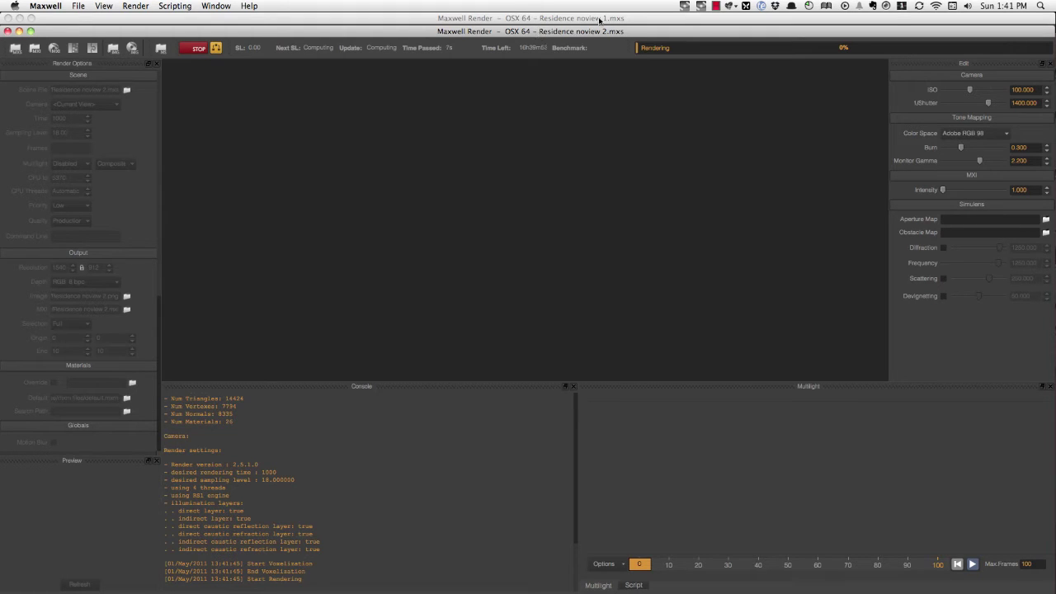
left_click_drag(601, 36, 598, 22)
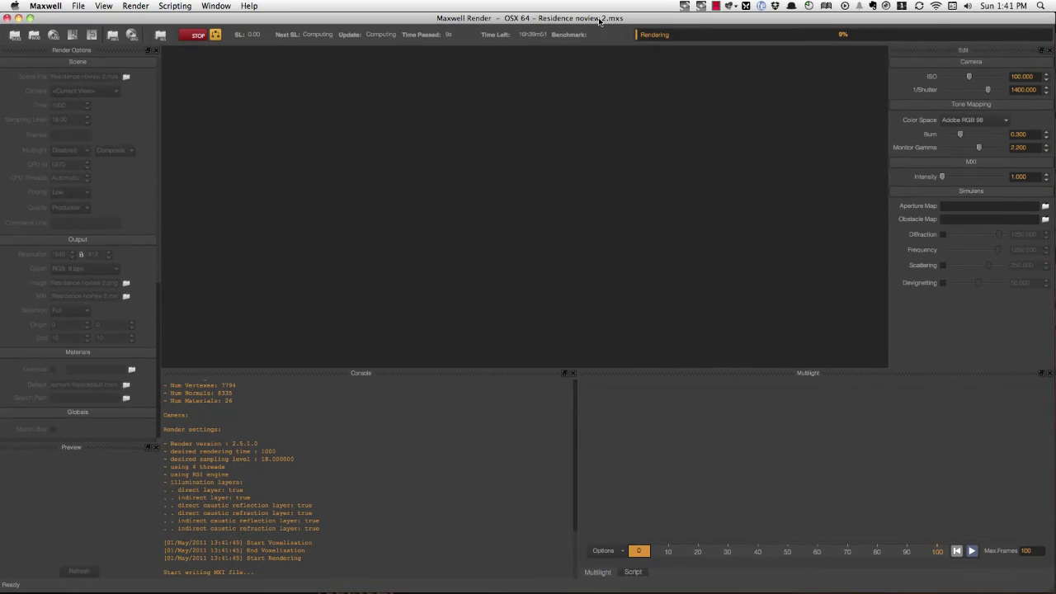
- Launch Activity Monitor, show its CPU usage and move its window clear of the Console
key("alt+space")
type("act")
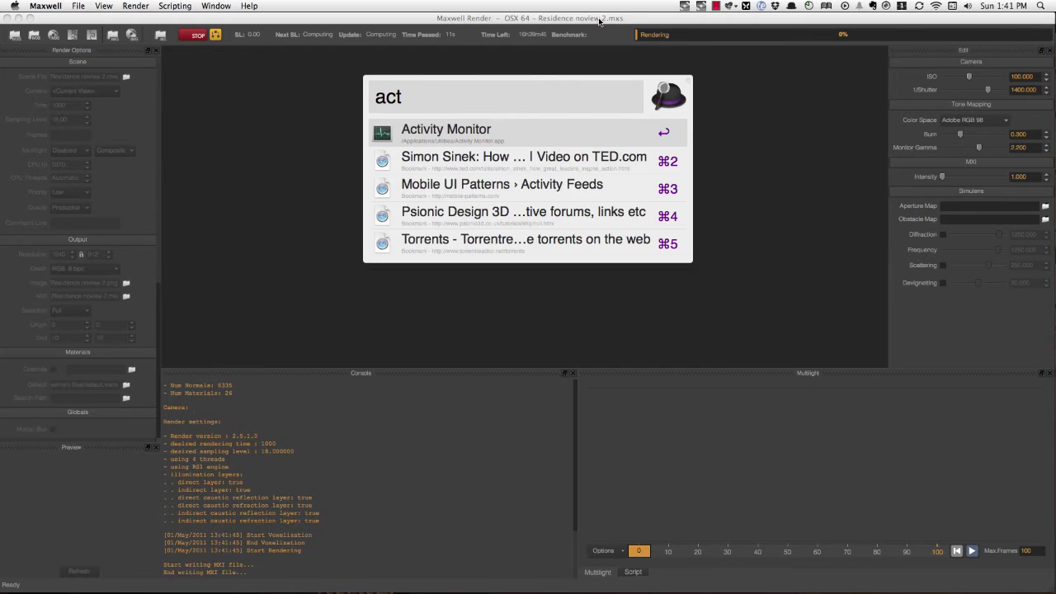
key("Return")
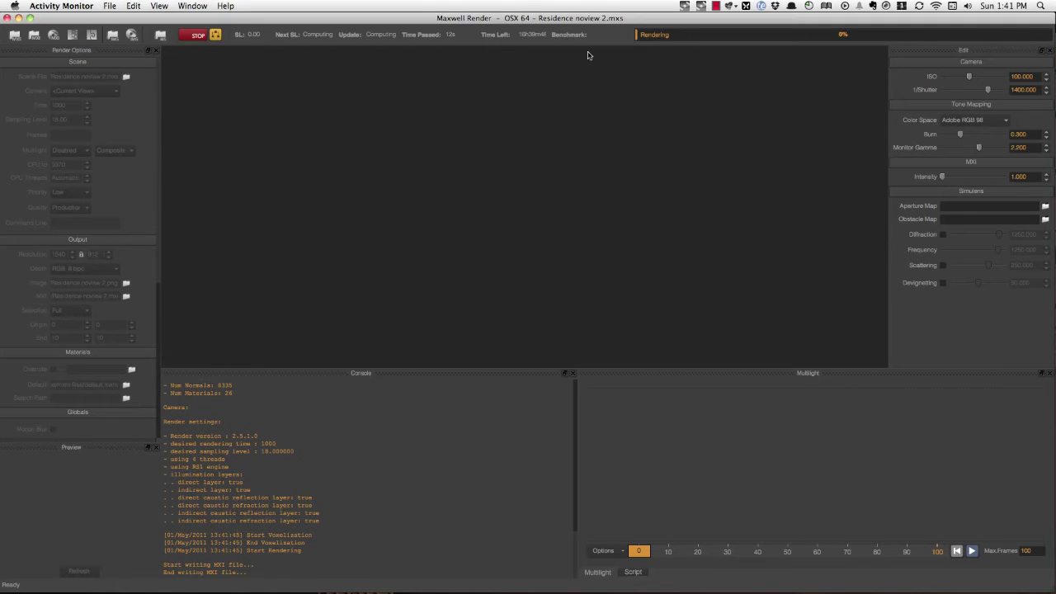
left_click(159, 6)
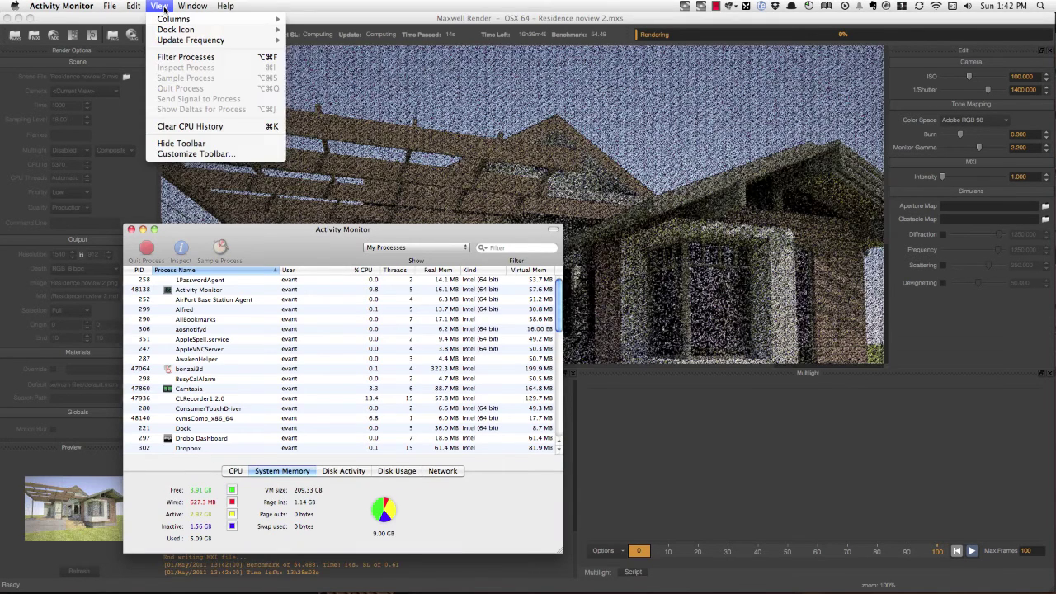
left_click(159, 6)
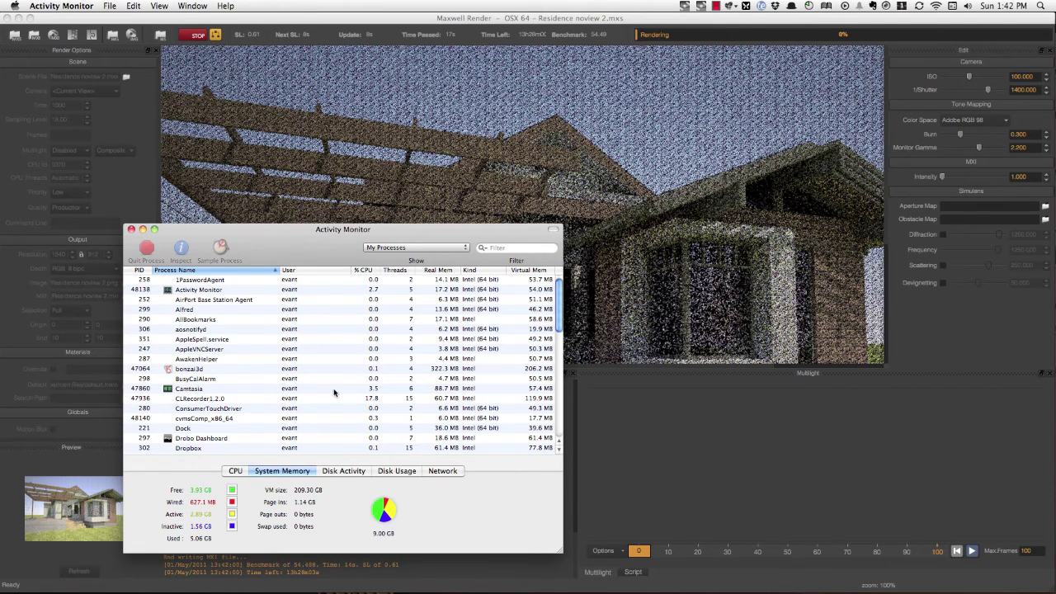
left_click(235, 470)
left_click_drag(403, 231, 480, 168)
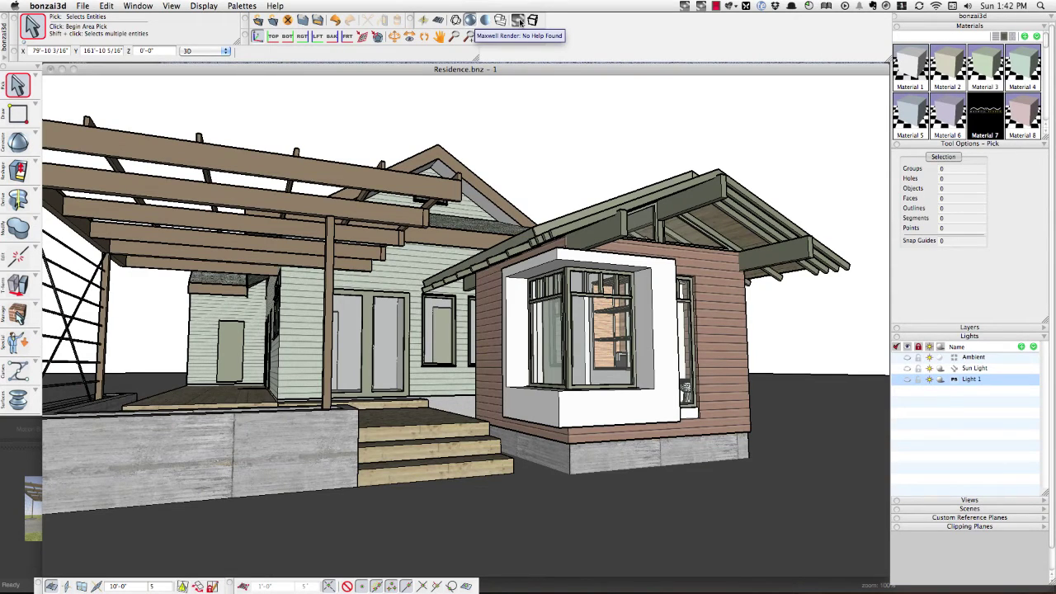
- In the Maxwell Render options, try CPU Threads values of 4 and 6, return it to 0, and discard the dialog
left_click(203, 6)
left_click(239, 113)
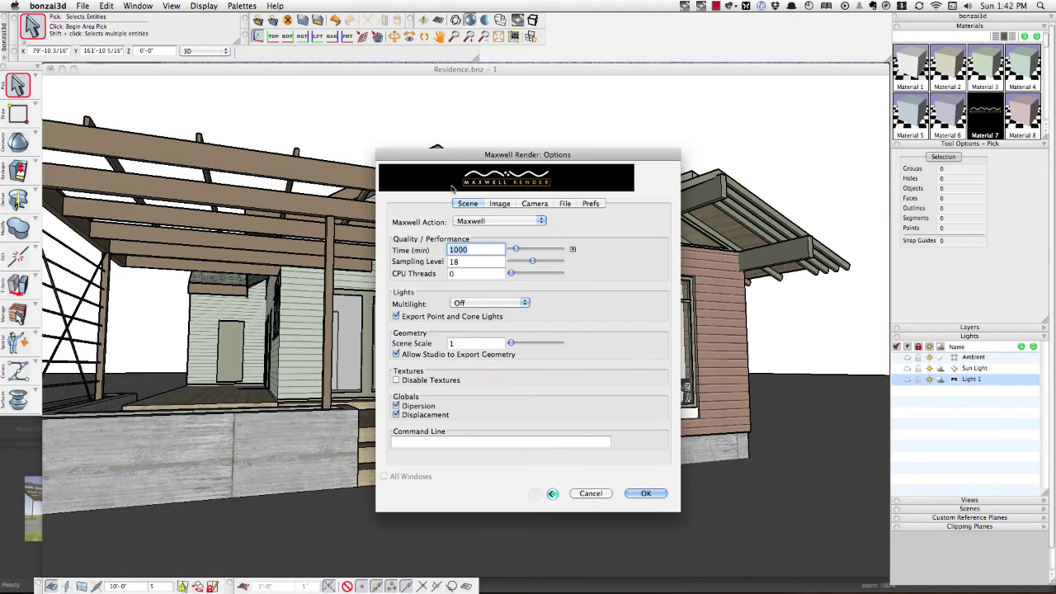
left_click(459, 276)
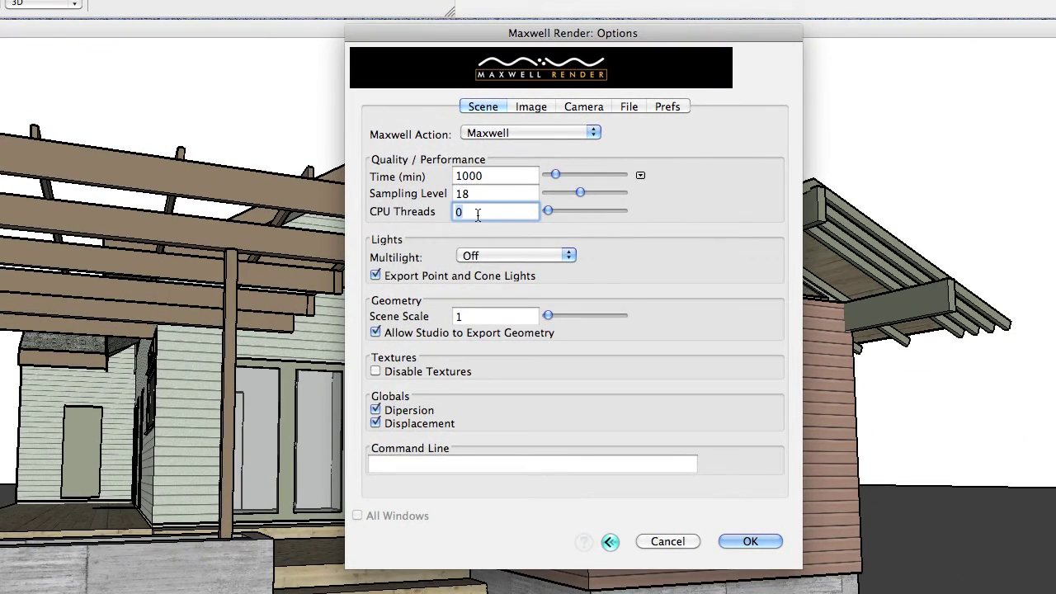
key("BackSpace")
type("4")
left_click_drag(471, 212, 443, 214)
type("6")
key("BackSpace")
type("0")
left_click(480, 198)
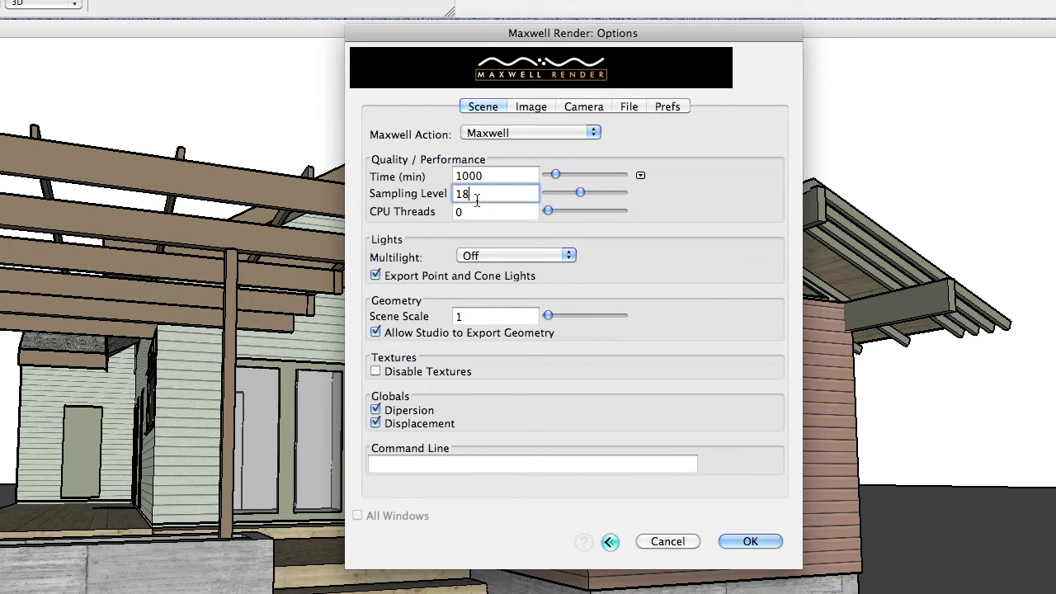
left_click(472, 213)
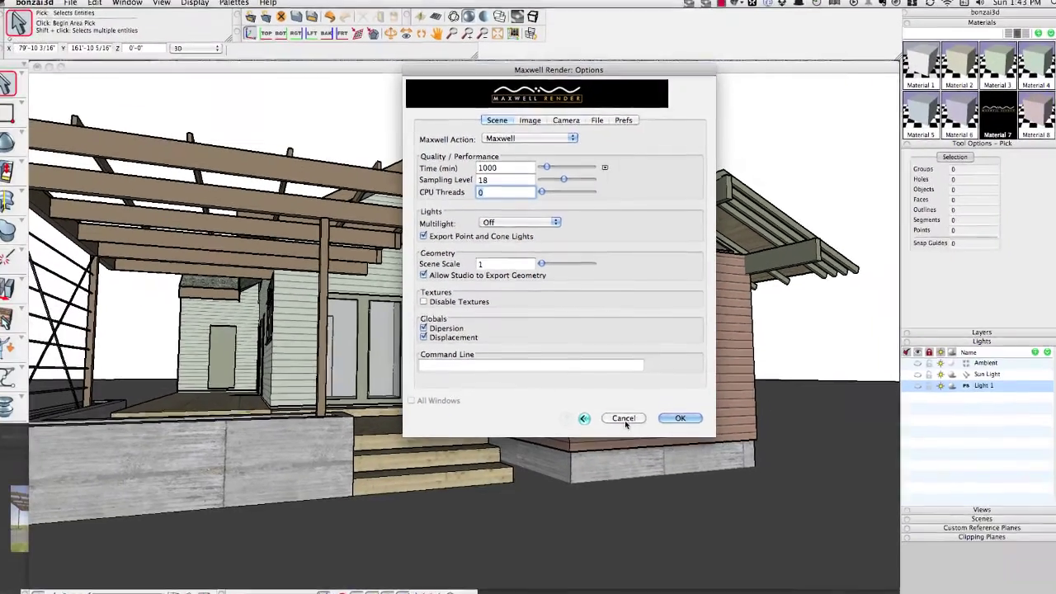
left_click(624, 419)
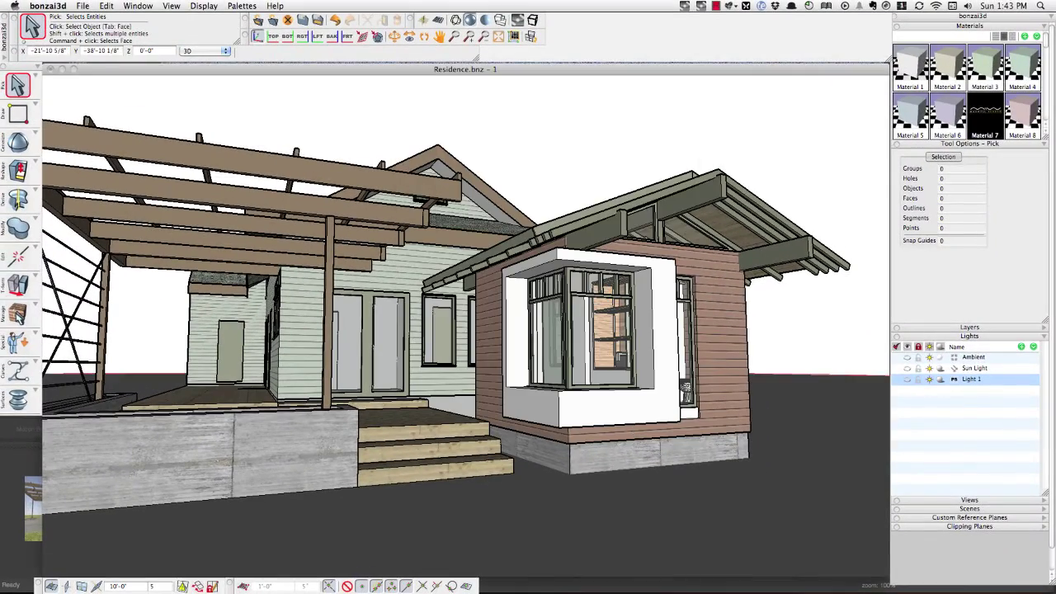
- Switch to Maxwell Render, stop the Residence noview 1 render, and check its final status line in the Console
key("super+Tab")
key("super+Tab")
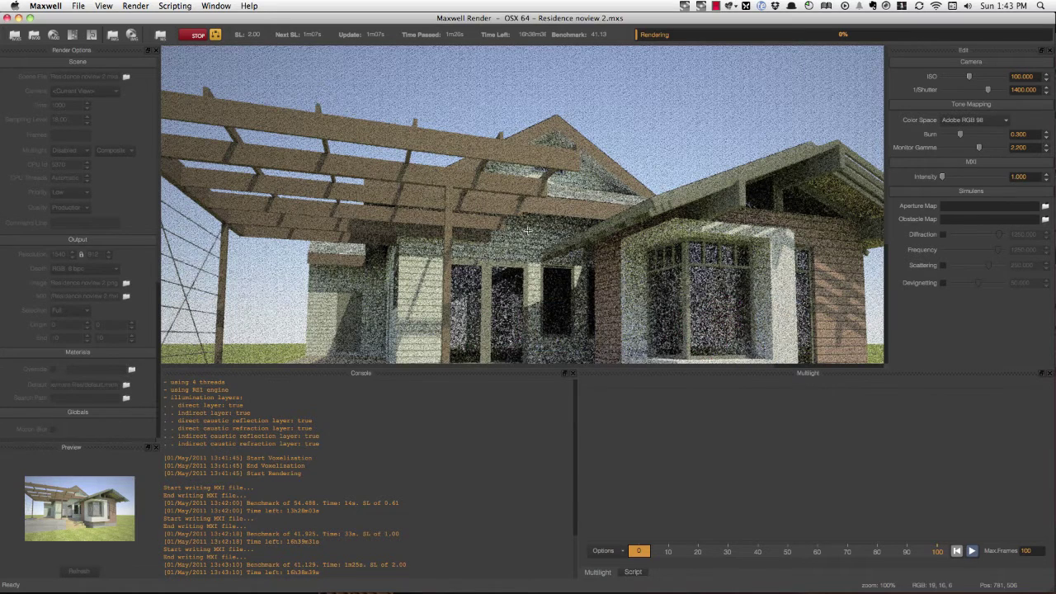
scroll(528, 231, "down", 1)
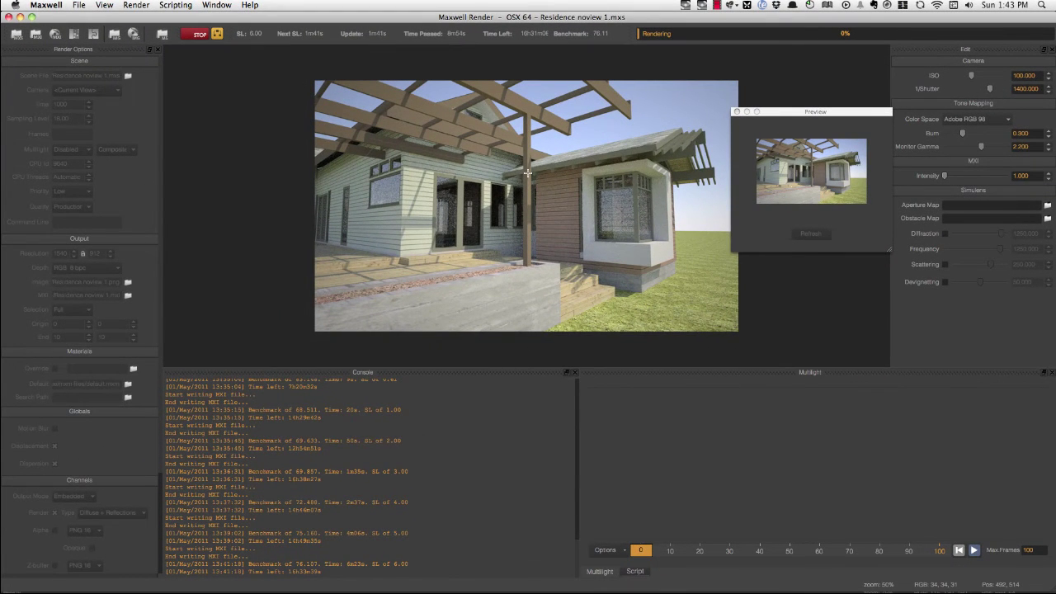
left_click(200, 35)
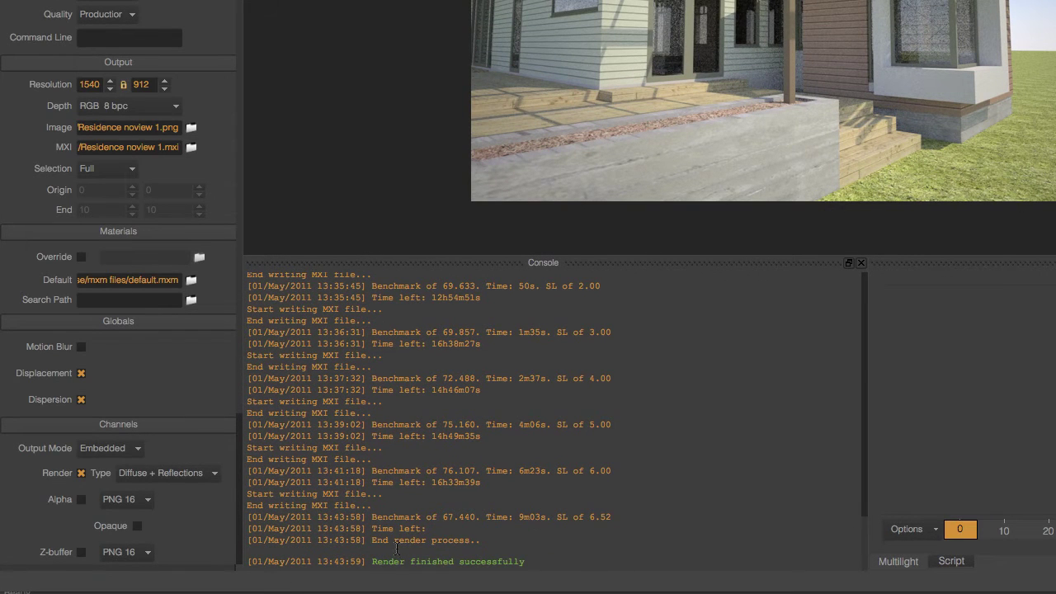
left_click_drag(372, 561, 563, 566)
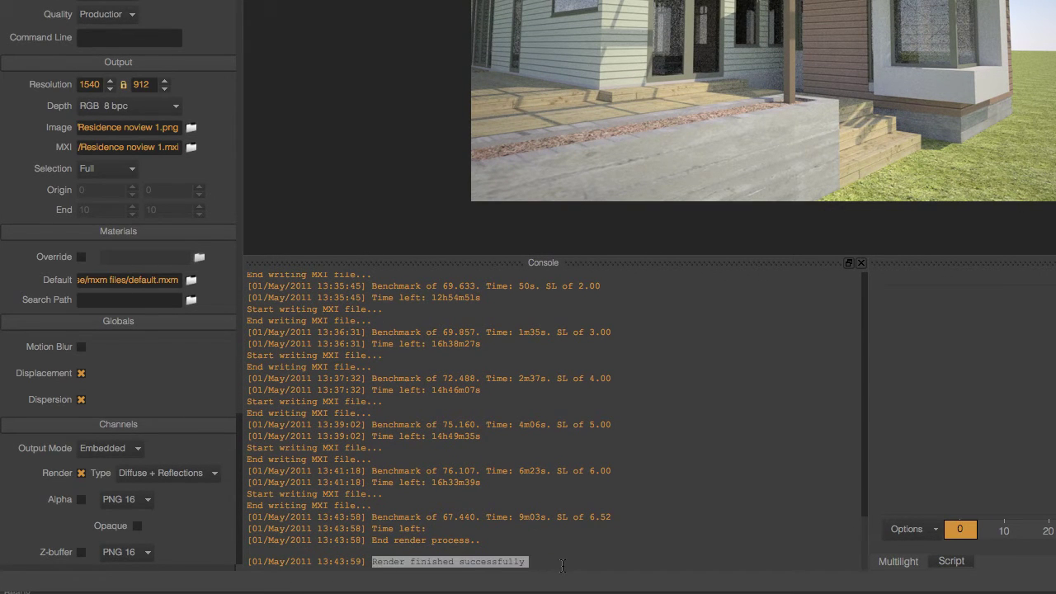
left_click(563, 563)
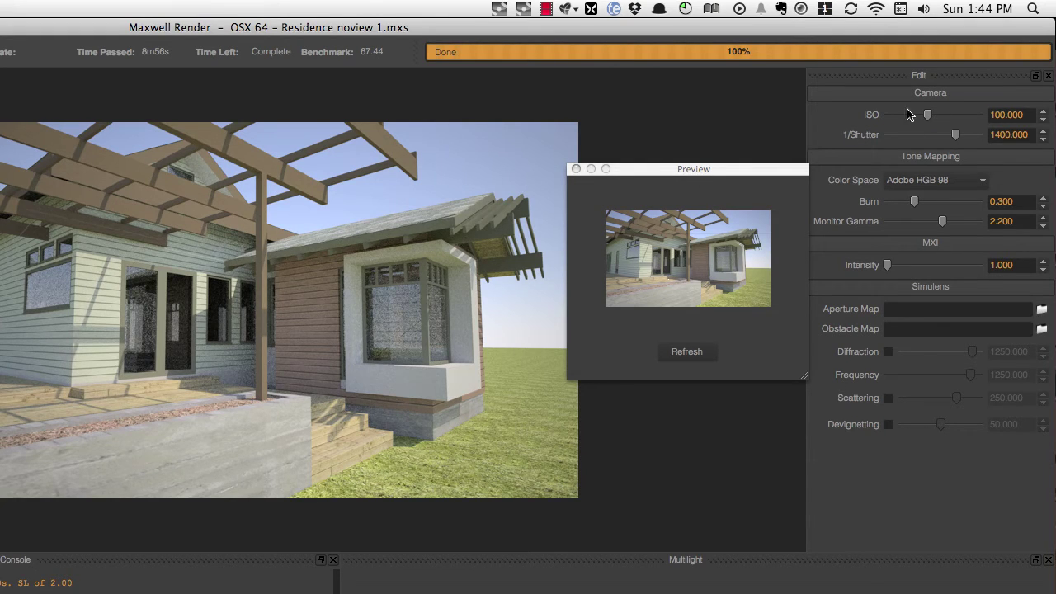
- Try an ISO of 23 and a 1/Shutter of 111 on the Residence noview 1 render, and refresh the image
left_click_drag(926, 114, 928, 142)
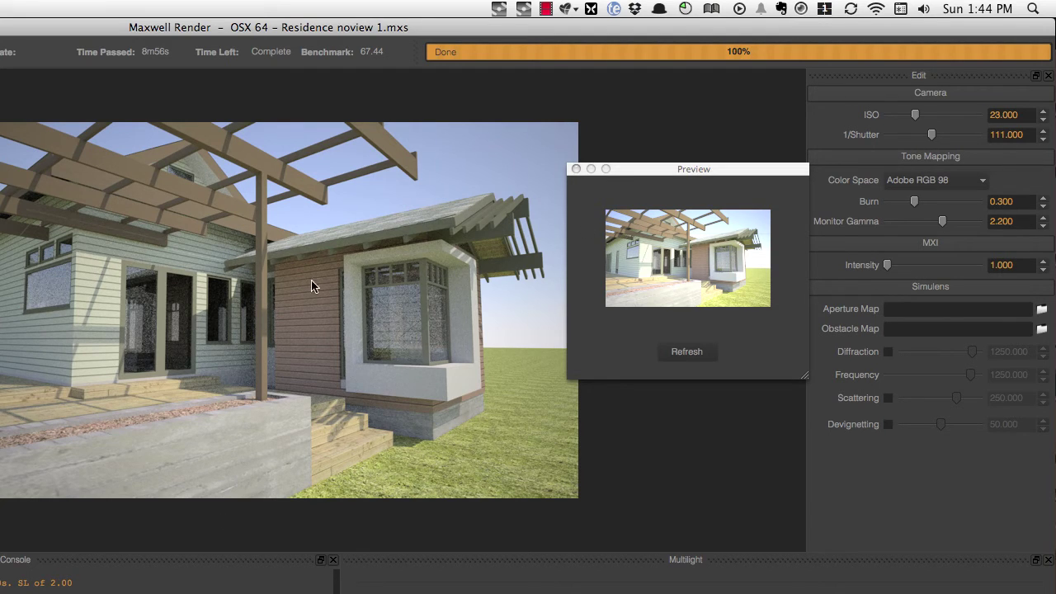
left_click(687, 353)
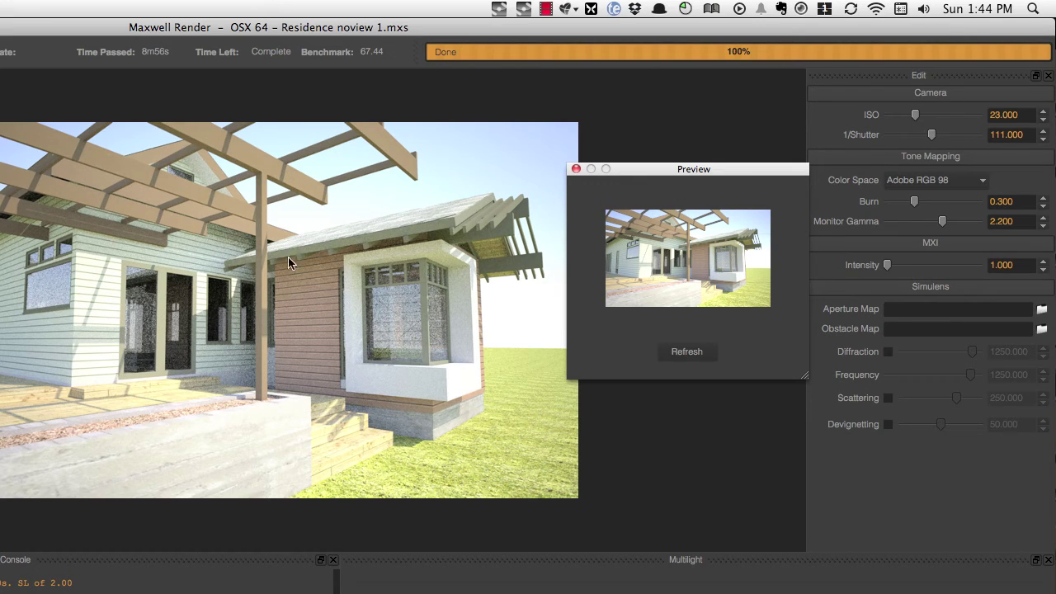
- Restore the render's exposure to ISO 100 and 1/Shutter 1400, and refresh the image
double_click(1023, 116)
type("100")
key("Tab")
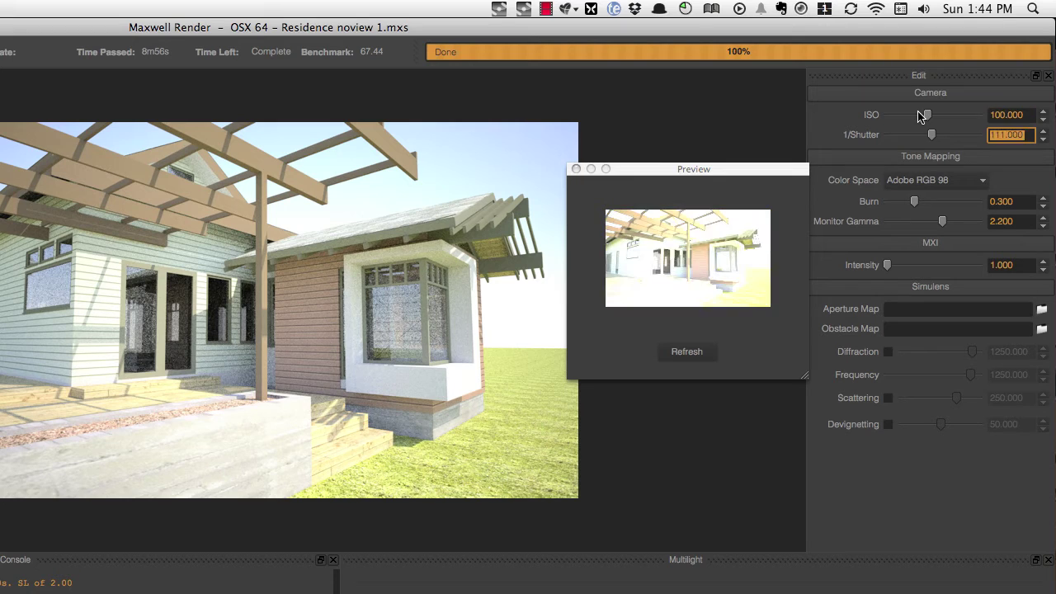
type("1400")
key("Tab")
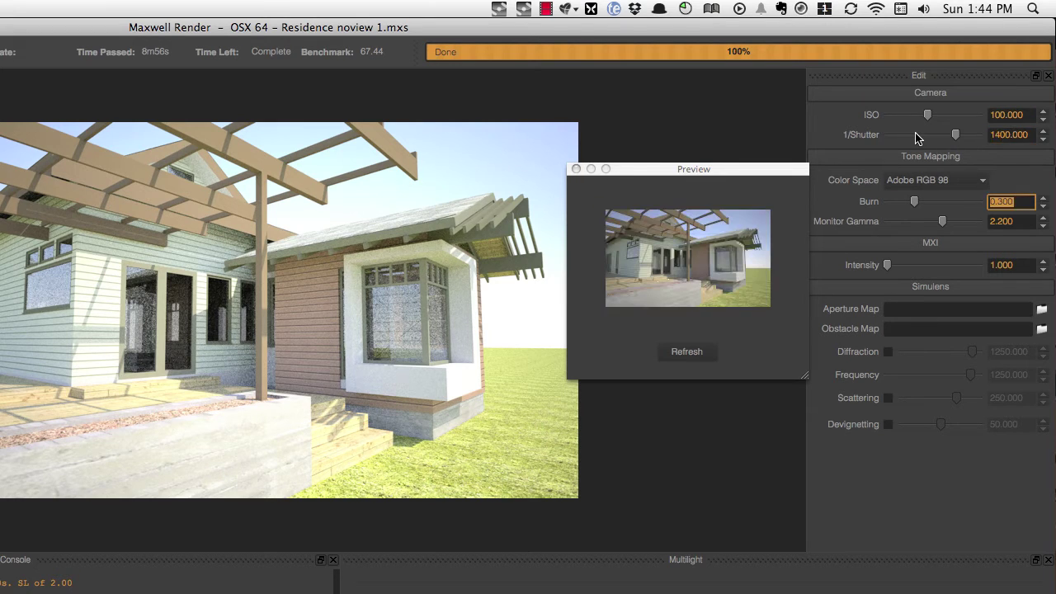
left_click(690, 357)
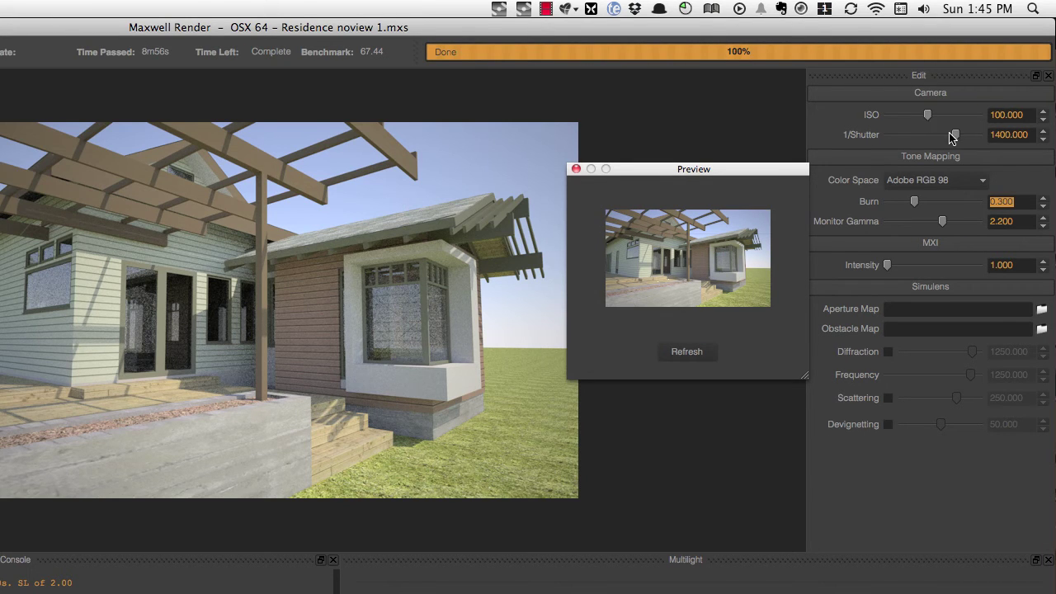
- Lower the render's 1/Shutter to 635 and refresh the image with the brighter exposure
left_click_drag(954, 136, 949, 138)
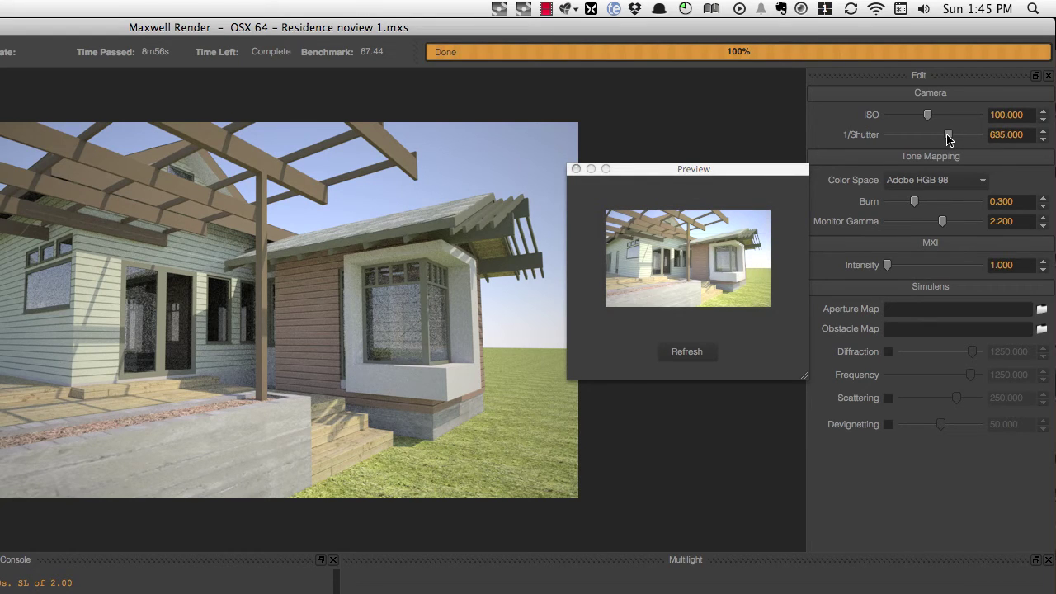
left_click(684, 352)
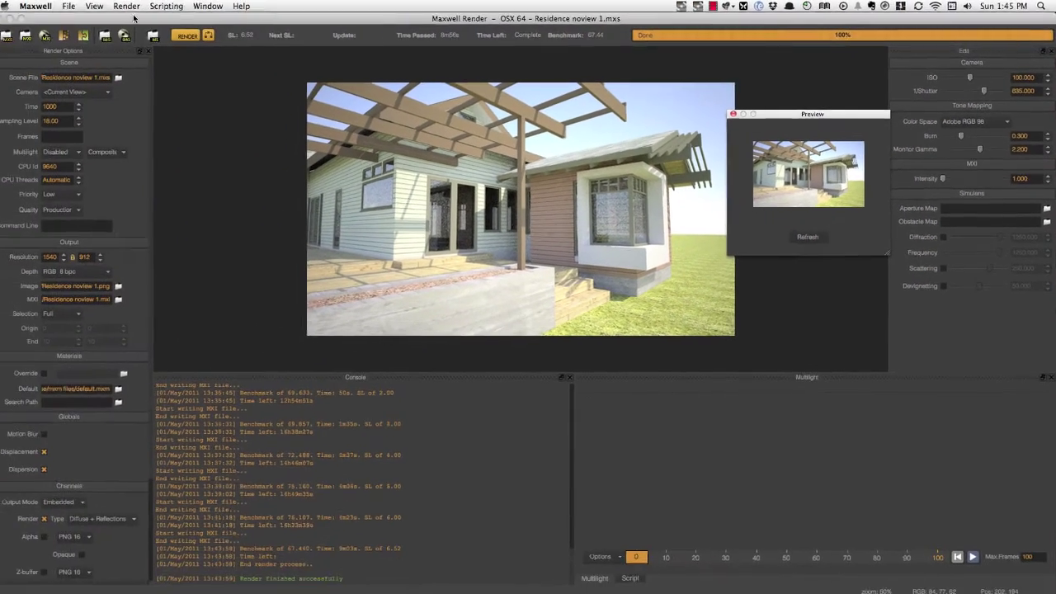
- Save the rendered image to the Desktop as "render 1" with an image depth of 8
left_click(69, 6)
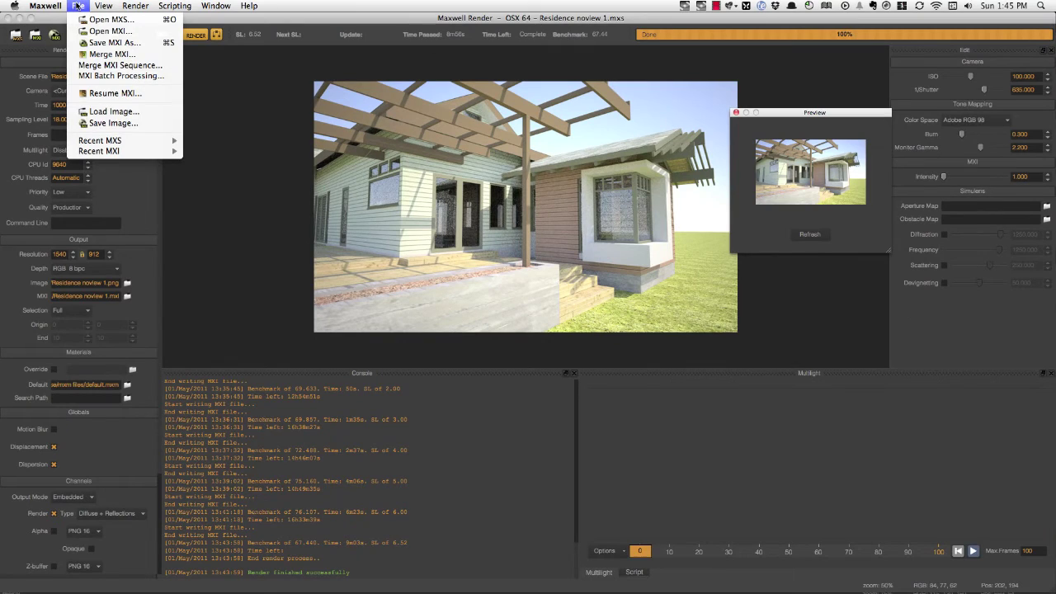
left_click(114, 123)
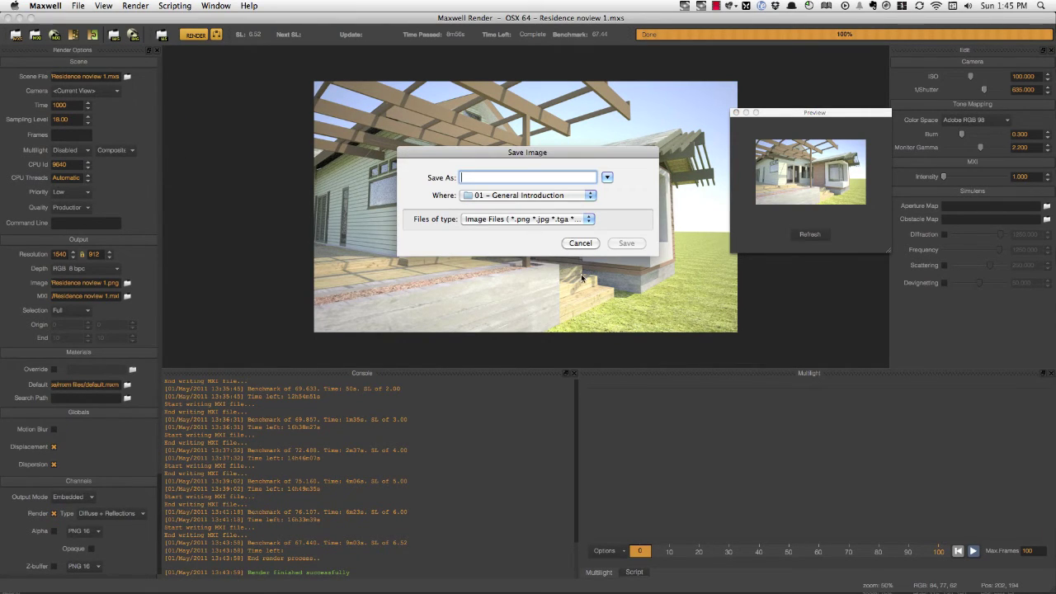
key("super+d")
type("render 1")
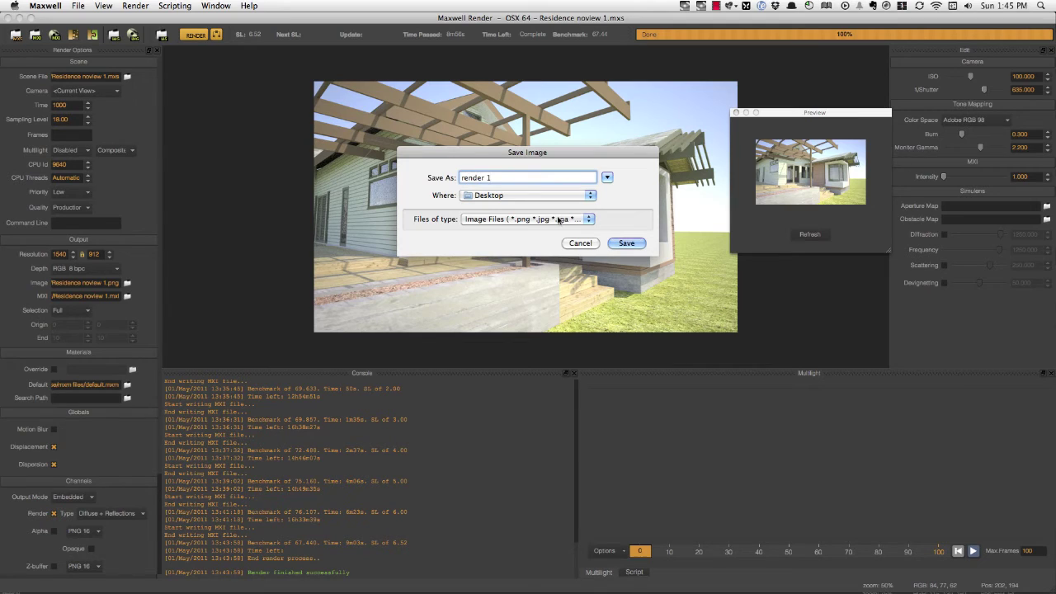
left_click(620, 241)
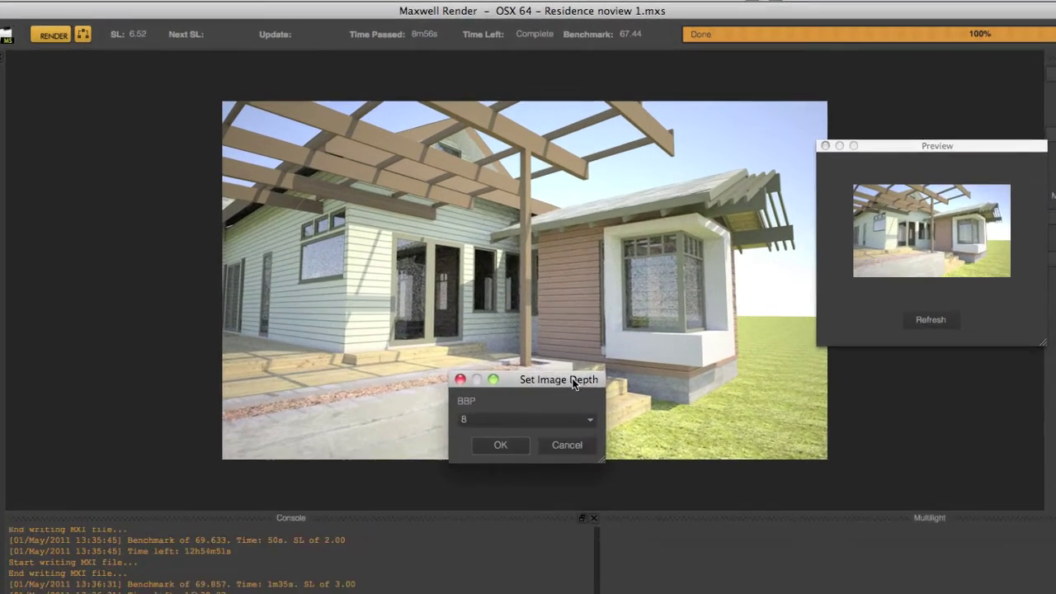
left_click_drag(573, 383, 598, 183)
left_click(522, 222)
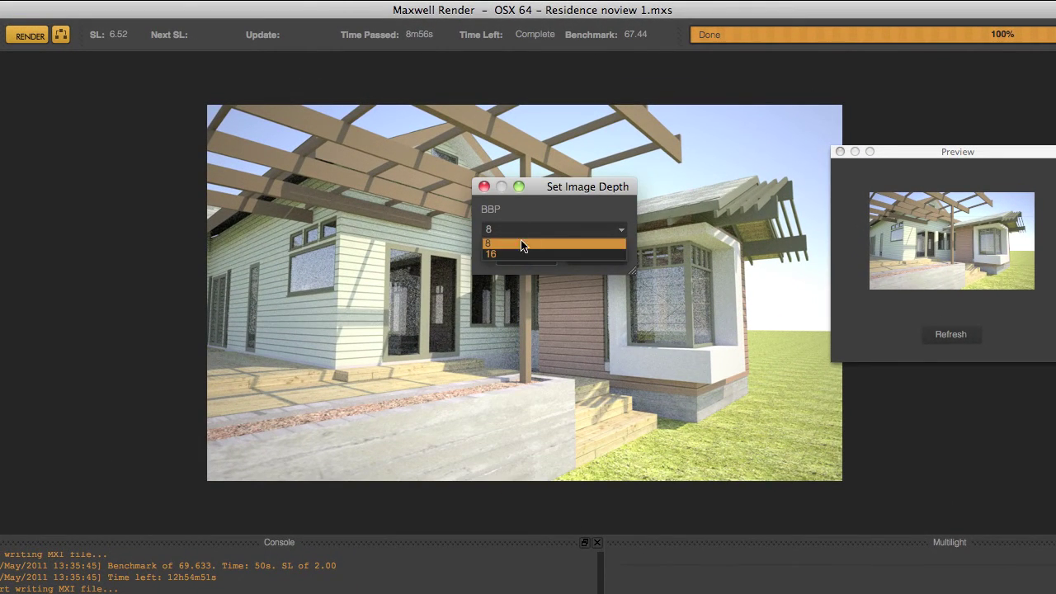
left_click(522, 244)
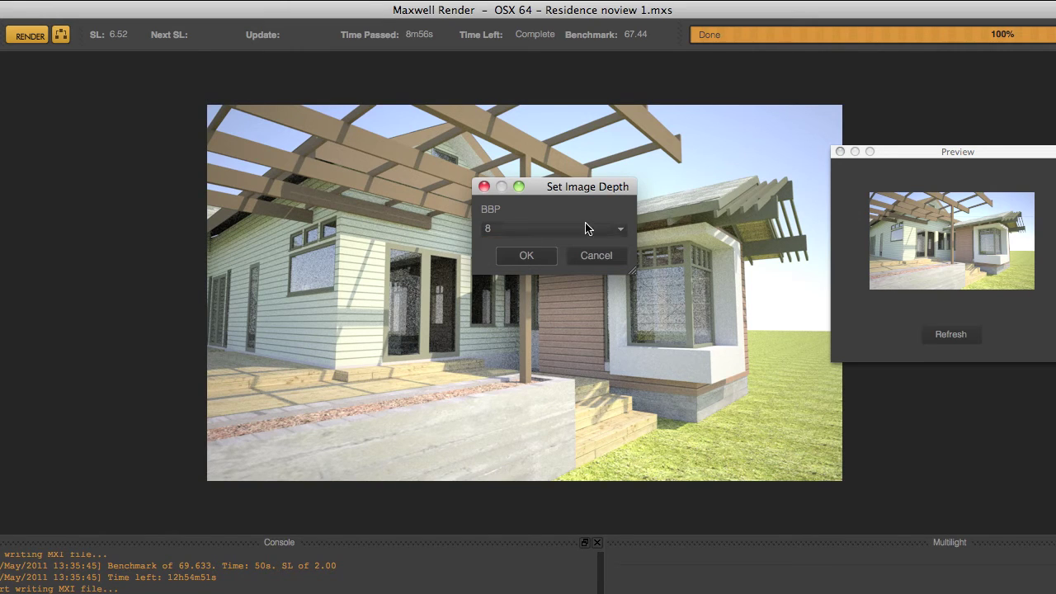
left_click(544, 230)
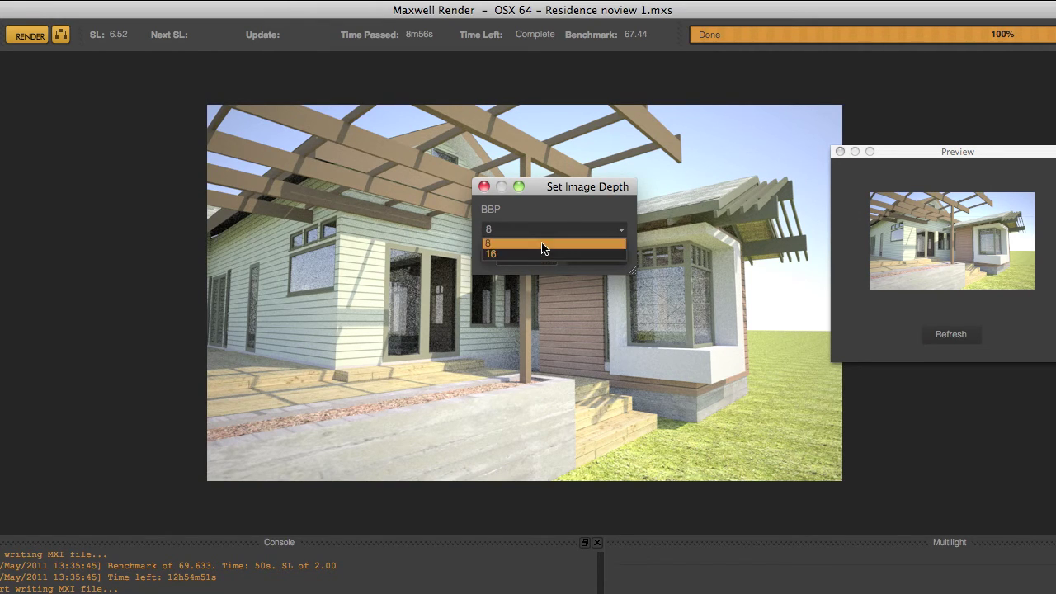
left_click(540, 244)
left_click(527, 257)
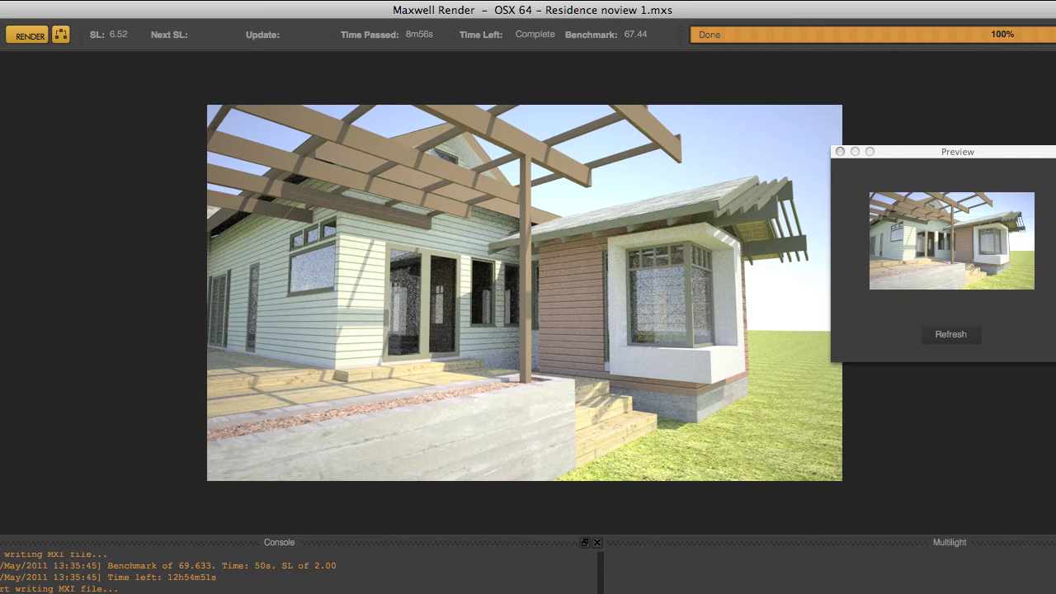
- Switch to Finder, locate render 1.png on the Desktop, and preview the saved image
key("super+Tab")
key("super+Tab")
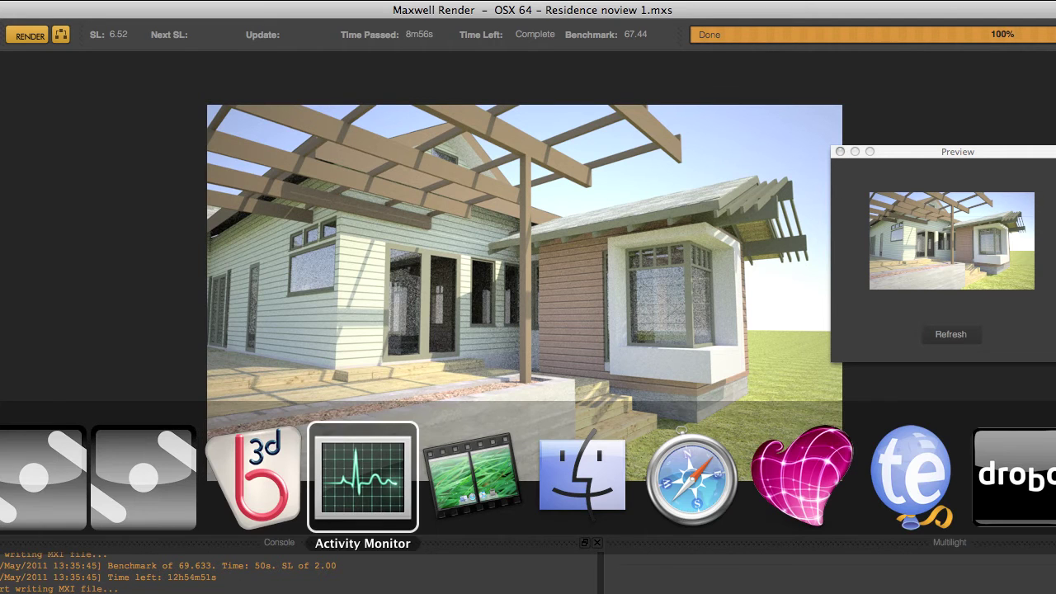
key("super+Tab")
key("super+Tab")
key("super+d")
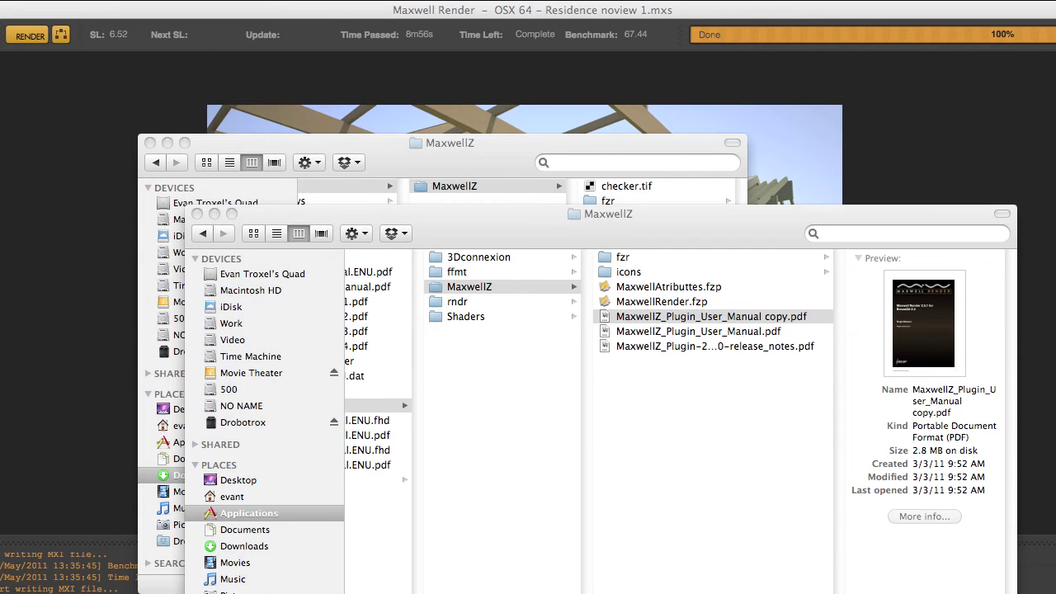
left_click(250, 480)
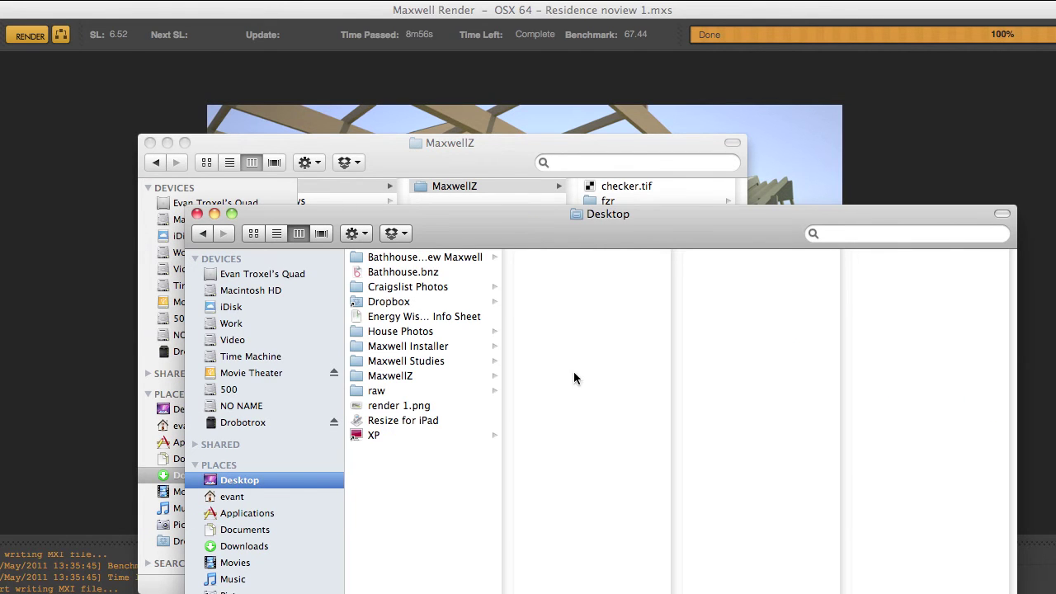
left_click(398, 407)
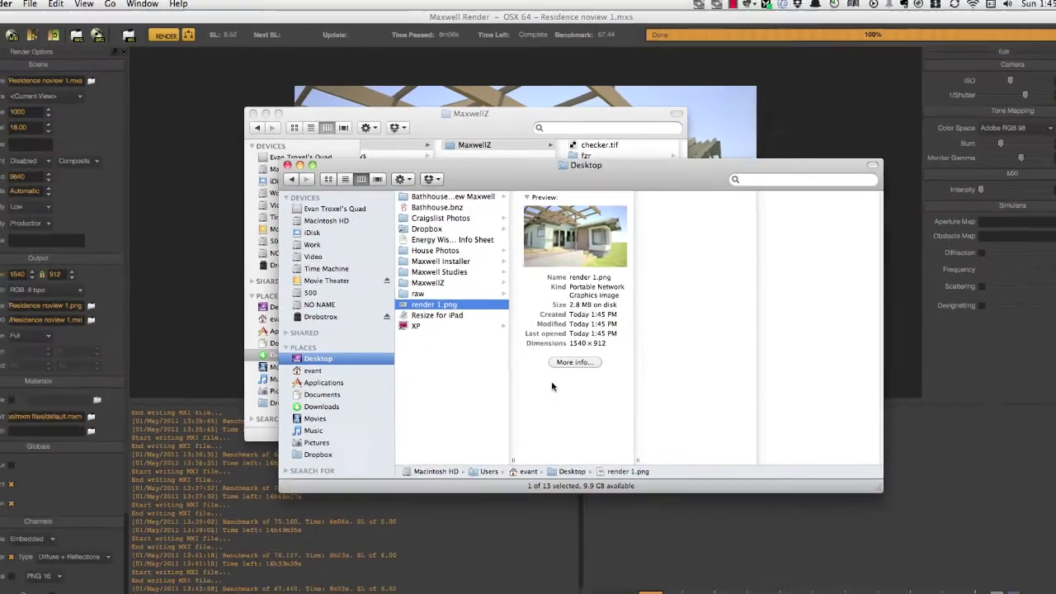
key("space")
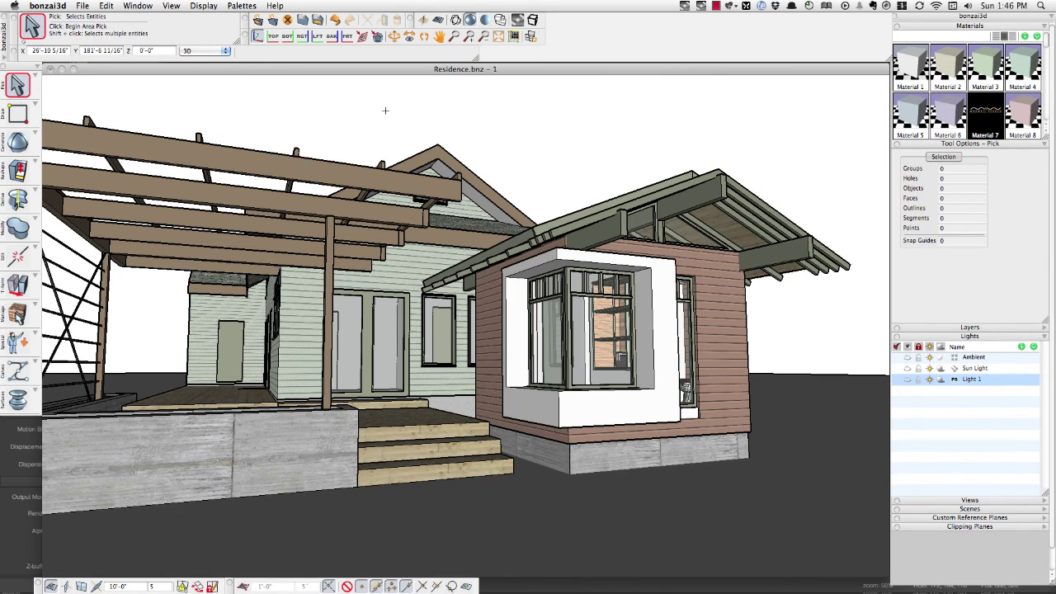
- In bonzai3d, save a copy of the project as Residence1 in the 01 - General Introduction folder
left_click(83, 5)
left_click(96, 78)
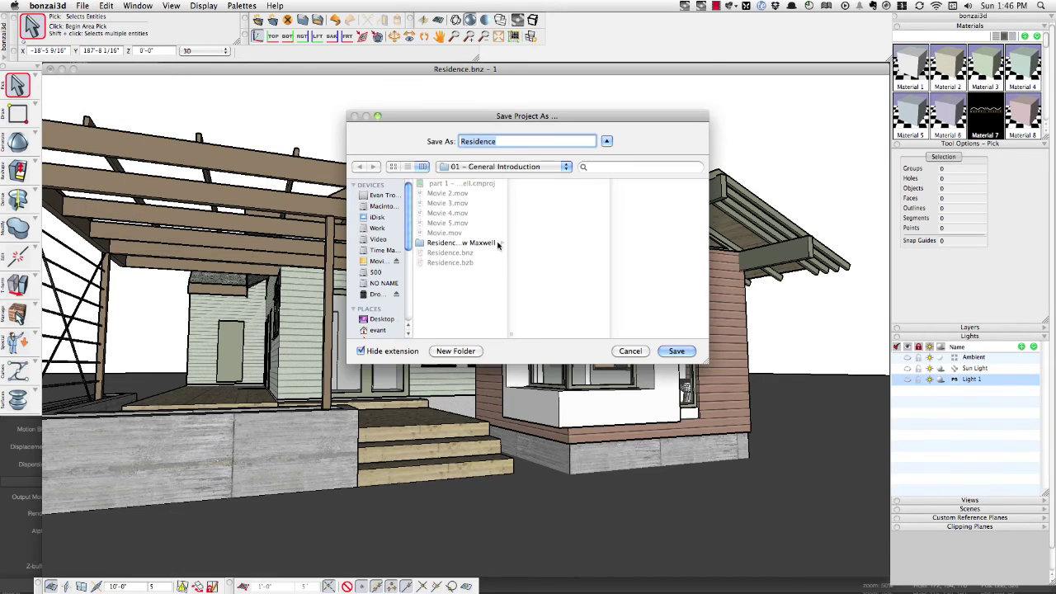
key("Right")
type("1")
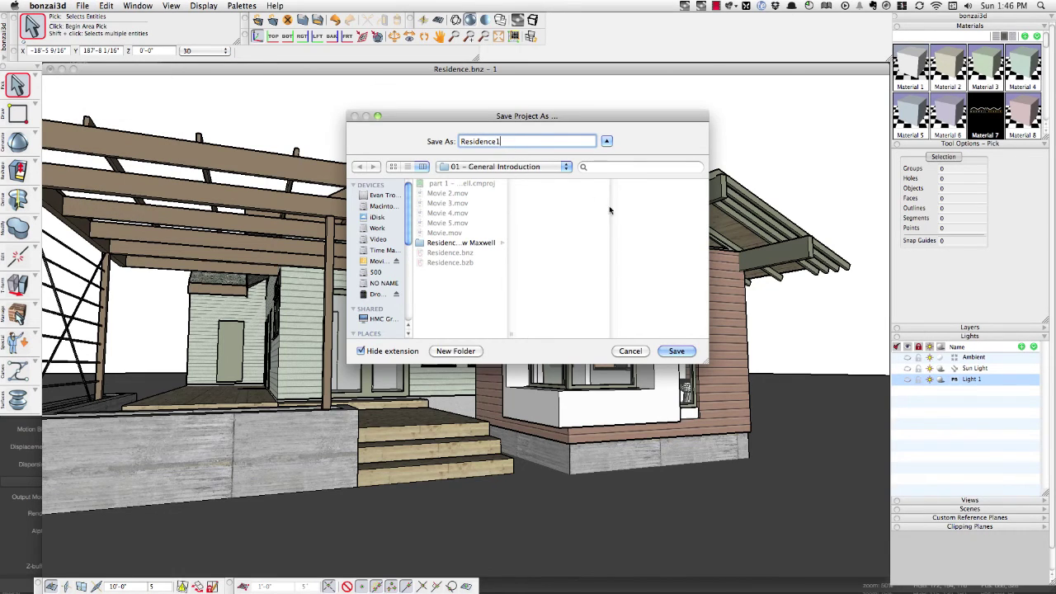
key("Return")
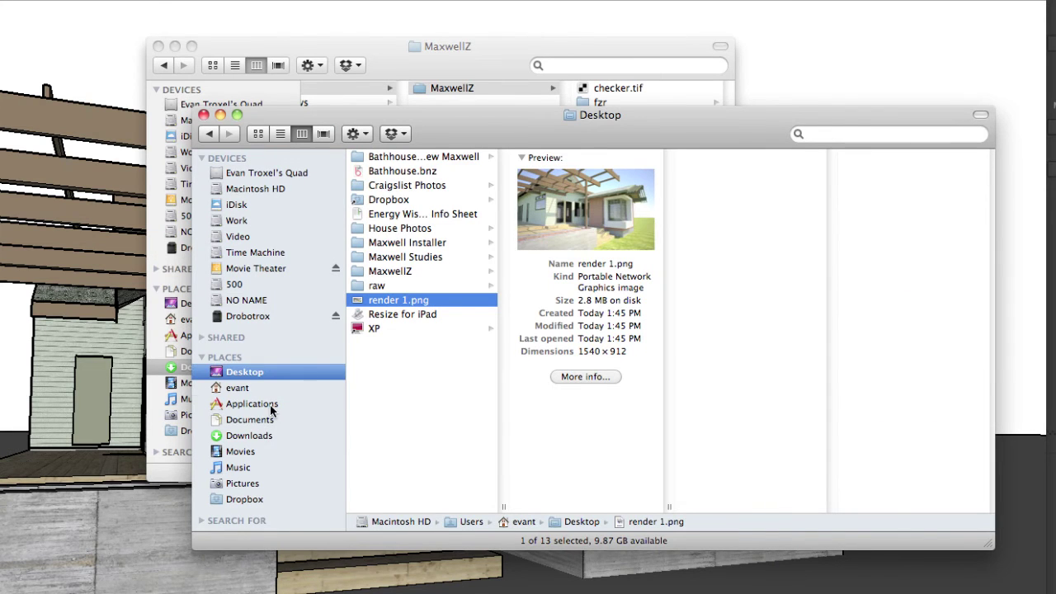
- In Finder, open the Maxwell 2 folder inside Applications to view its contents
left_click(271, 404)
type("m")
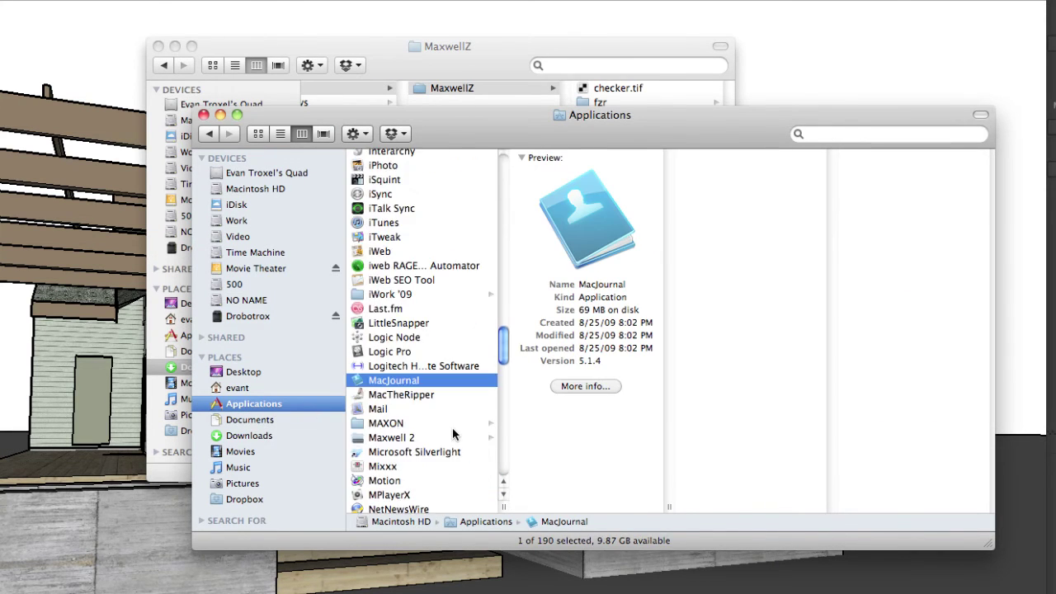
left_click(404, 438)
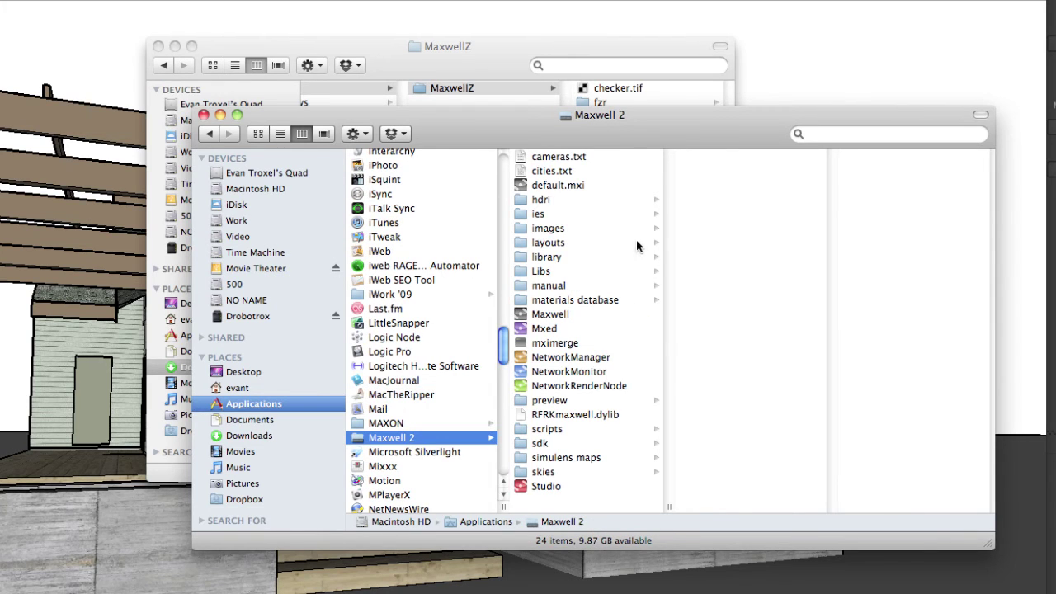
- Show the Maxwell 2 folder as a list and look over its hdri, ies, layouts and materials database folders
left_click_drag(627, 113, 578, 25)
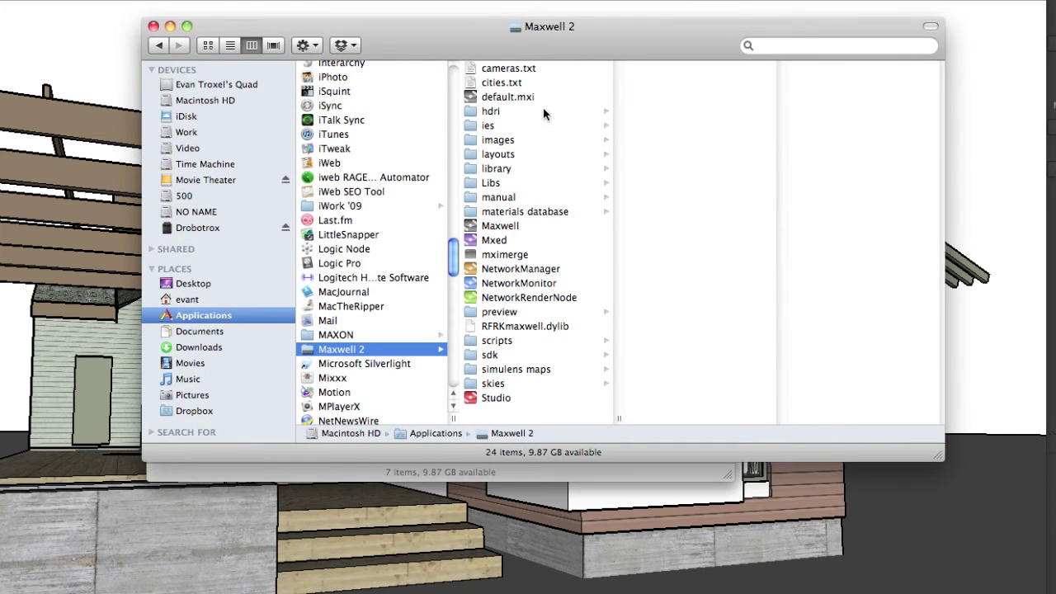
left_click(230, 45)
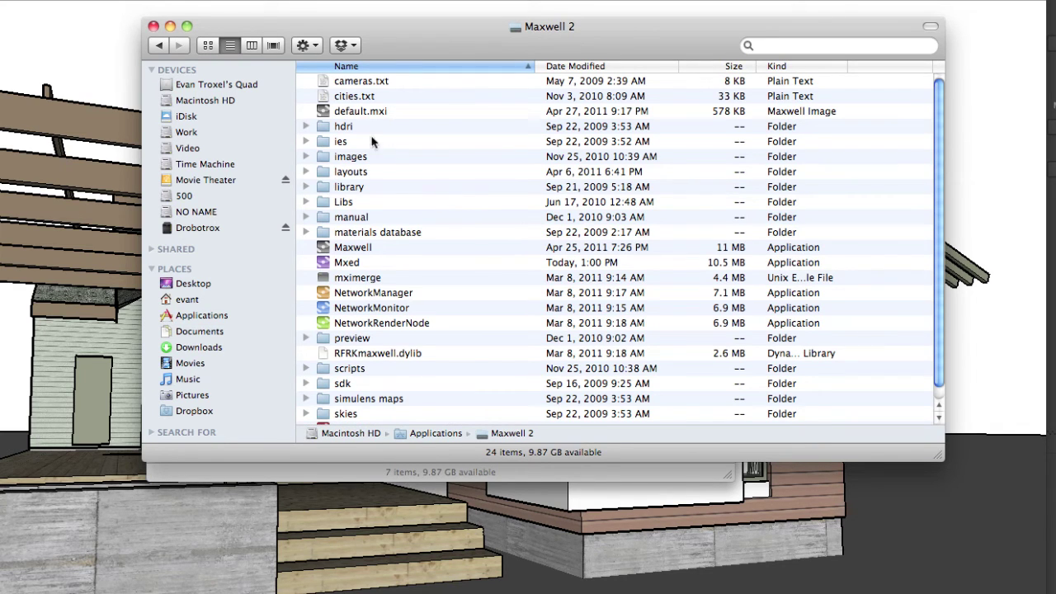
left_click(329, 129)
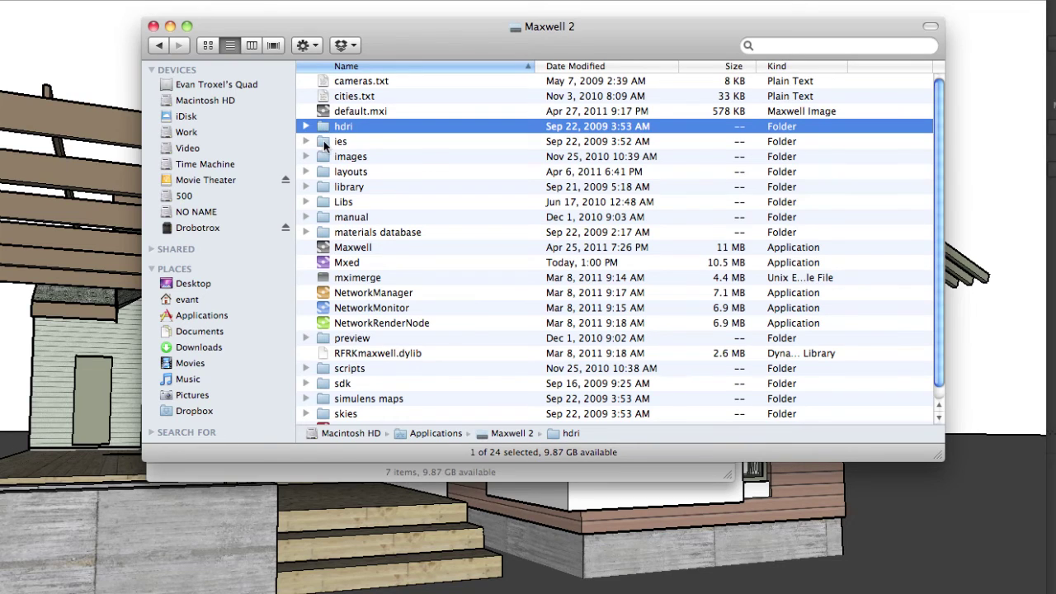
left_click(325, 144)
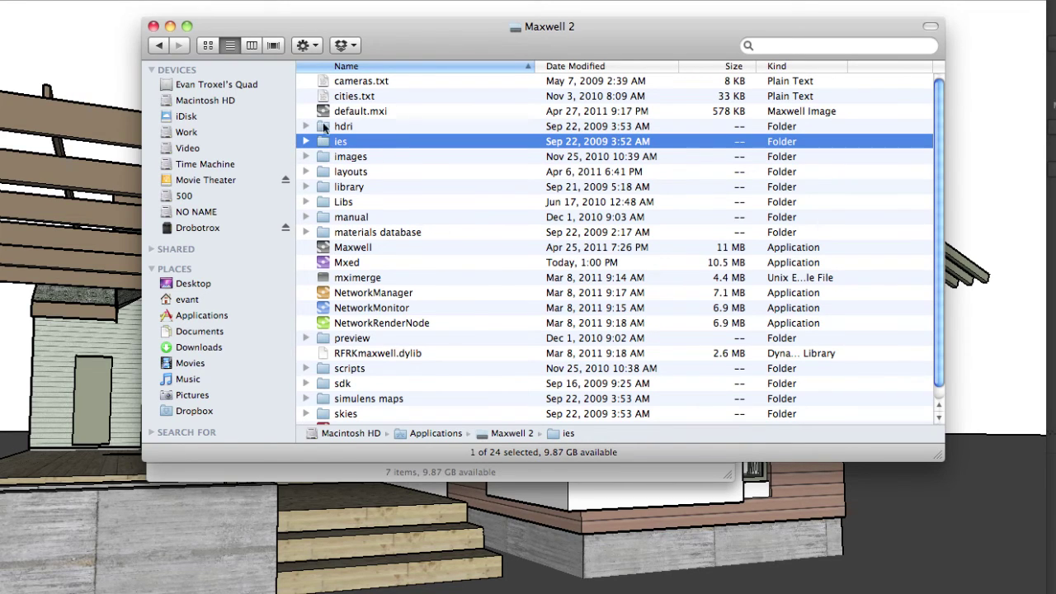
left_click(324, 175)
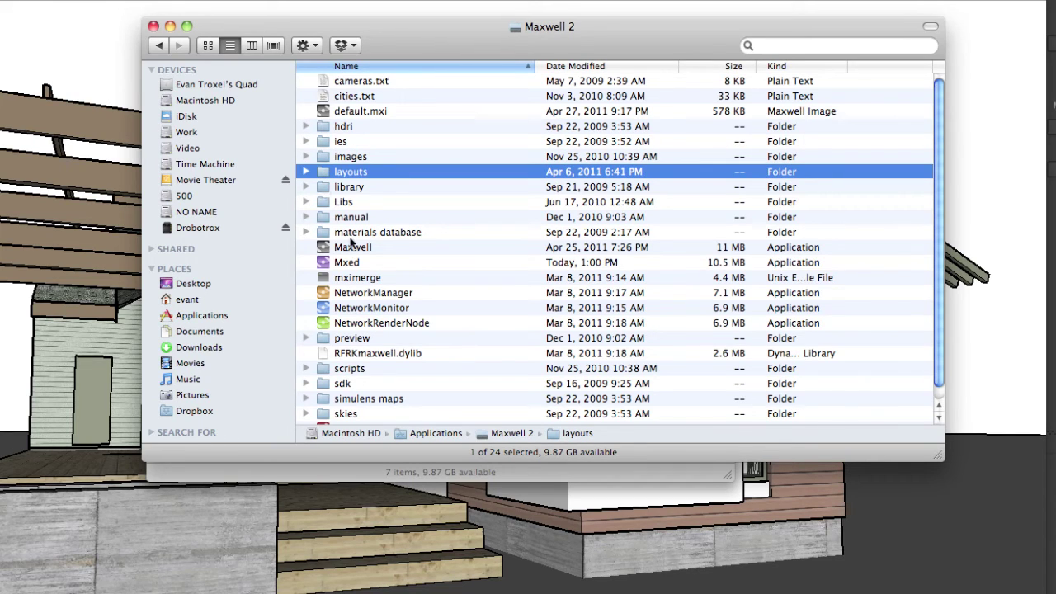
left_click(322, 219)
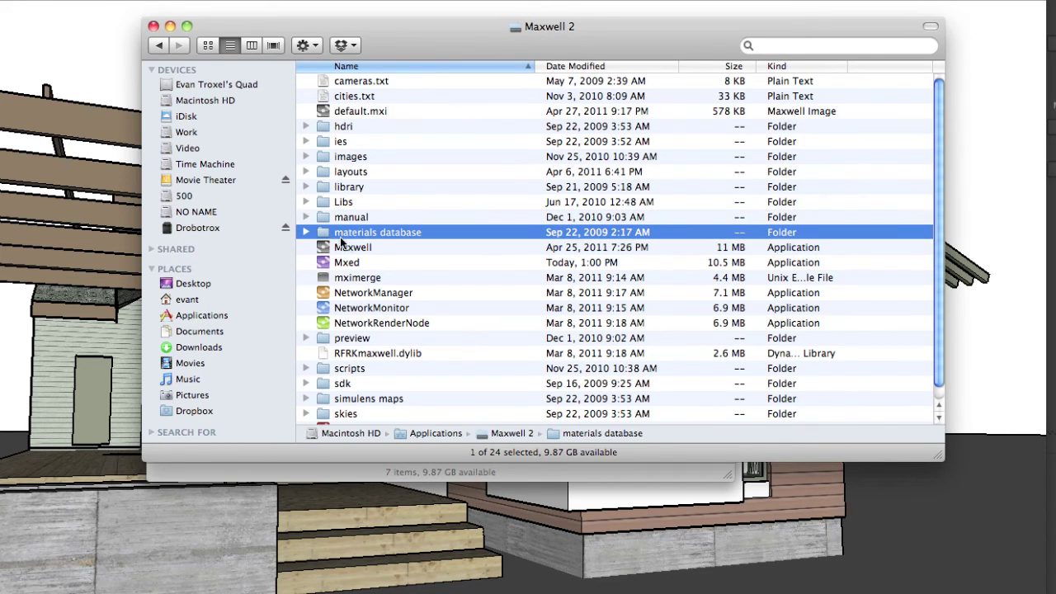
- Browse the mxm files inside the materials database folder, and return to the Maxwell 2 folder
left_click(334, 233)
double_click(322, 231)
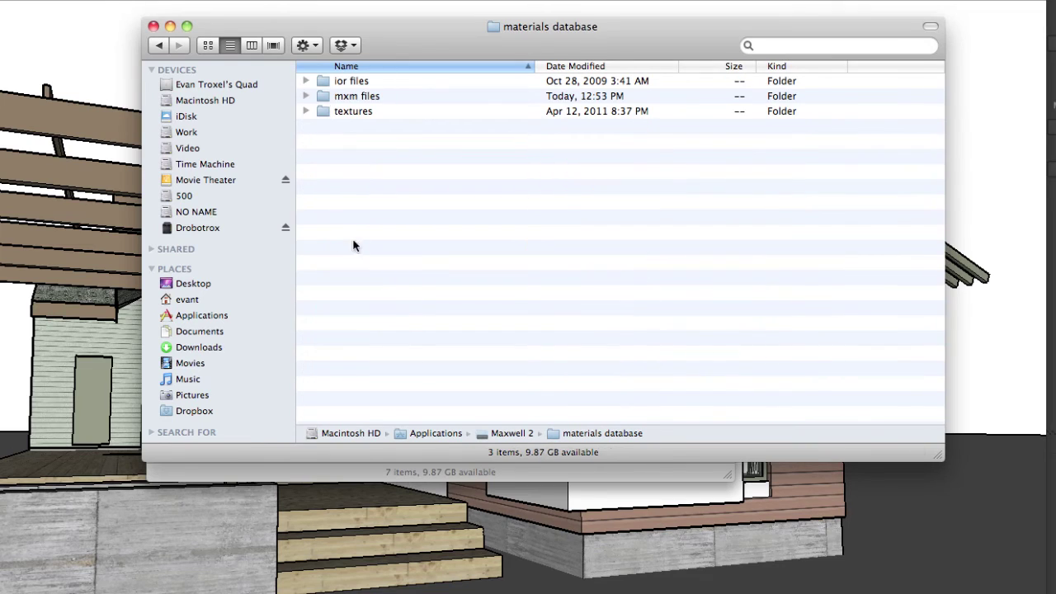
double_click(332, 98)
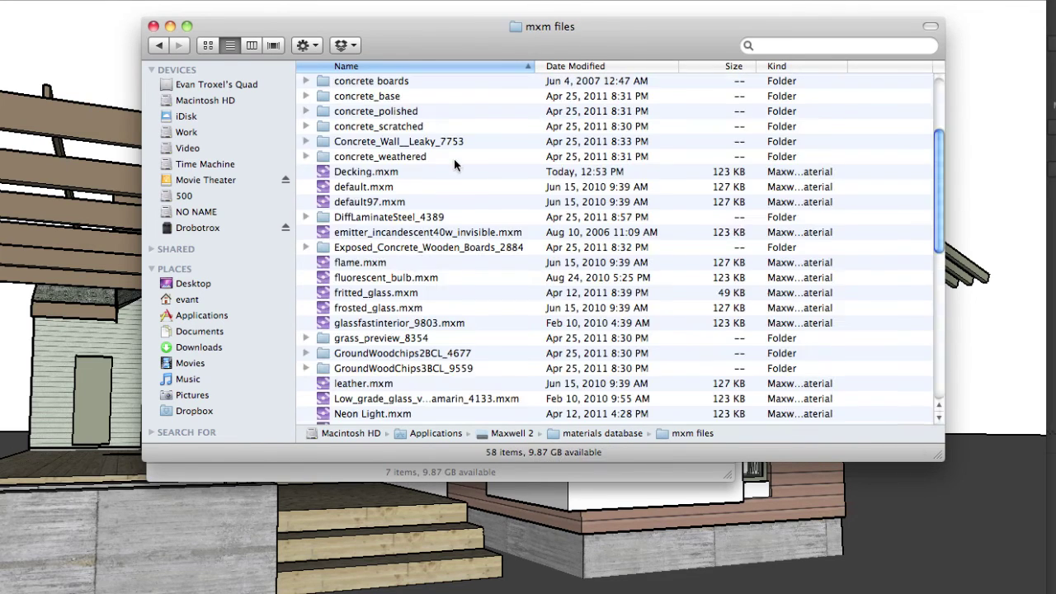
scroll(409, 230, "down", 10)
scroll(410, 231, "up", 10)
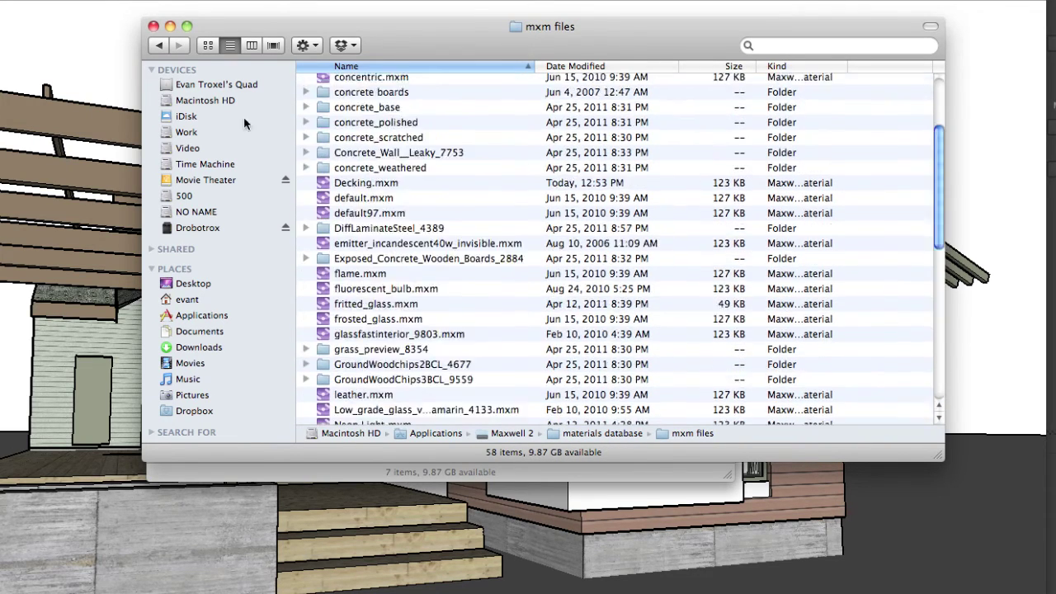
key("super+Up")
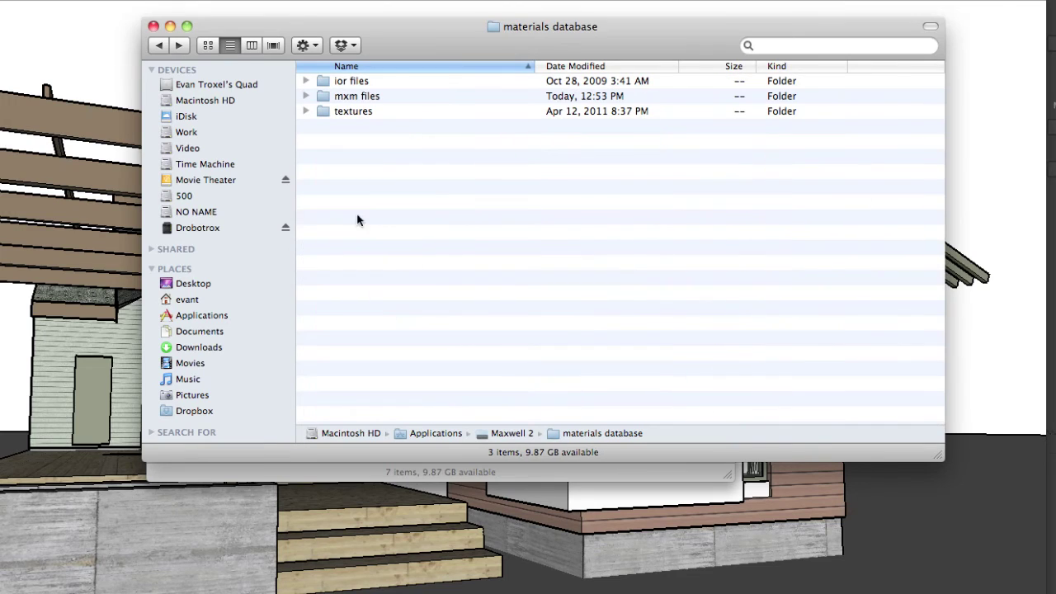
left_click(157, 43)
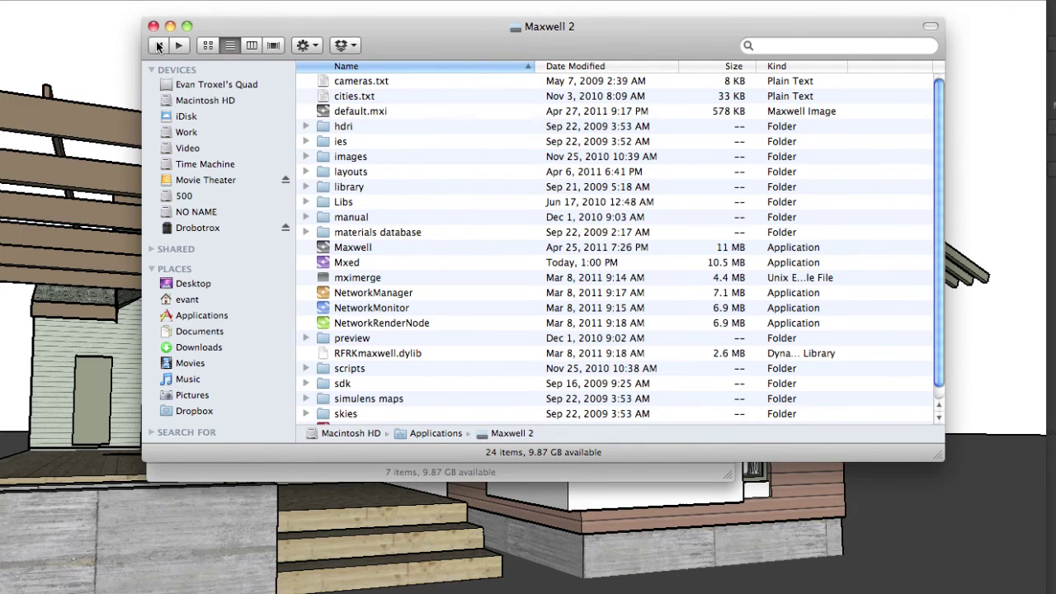
- Look over the Maxwell, Mxed, network and Studio applications in the Maxwell 2 folder
left_click(360, 249)
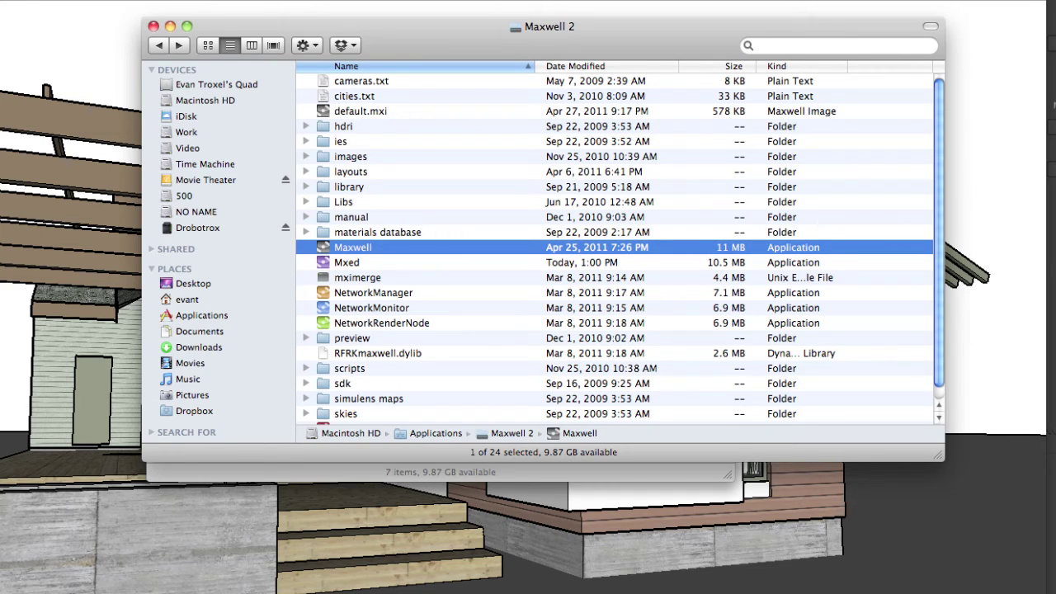
left_click(357, 264)
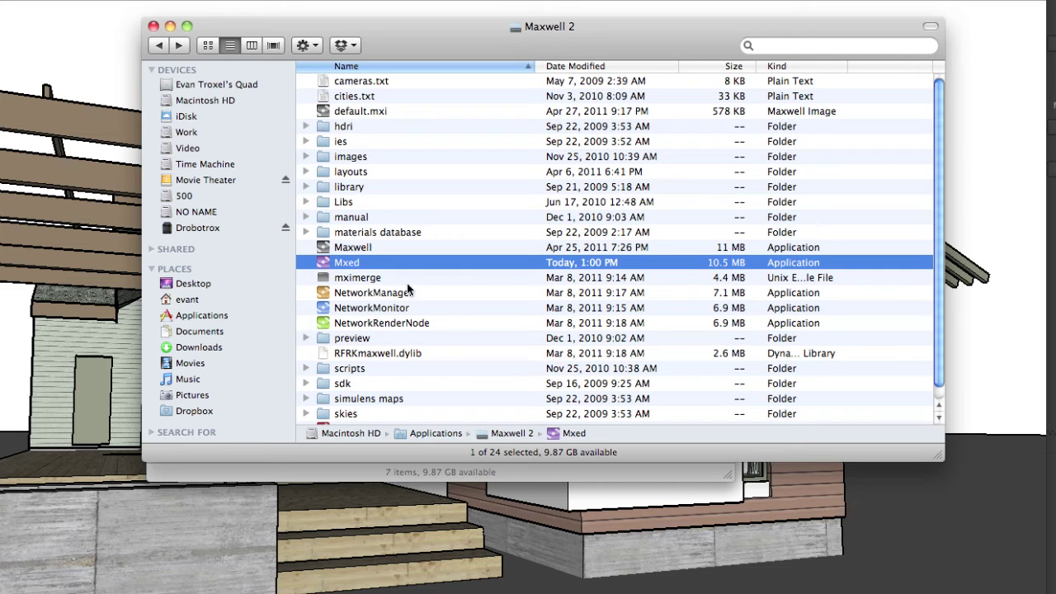
scroll(434, 319, "down", 1)
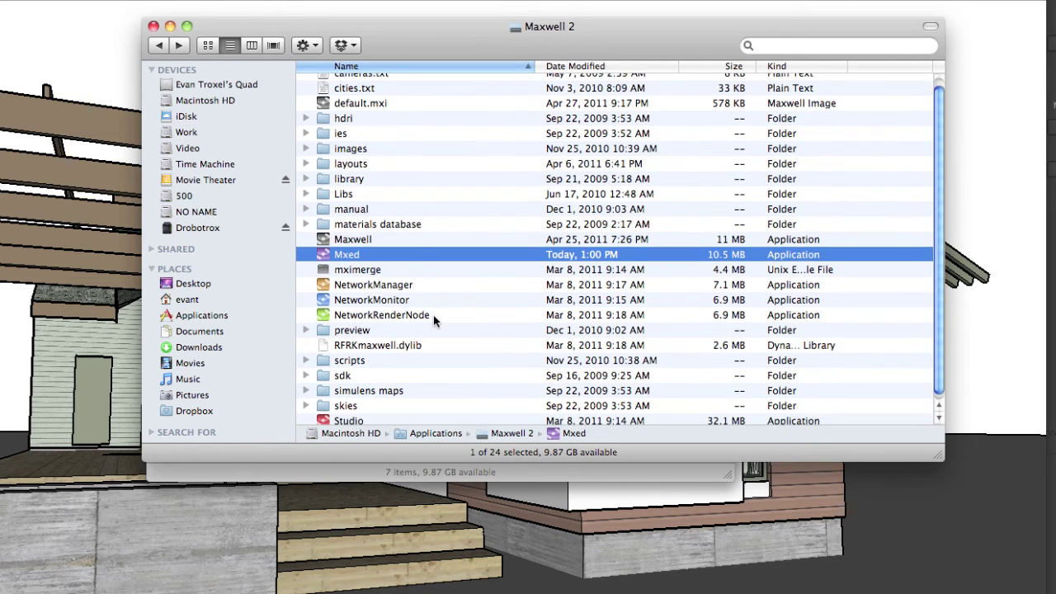
scroll(434, 319, "down", 1)
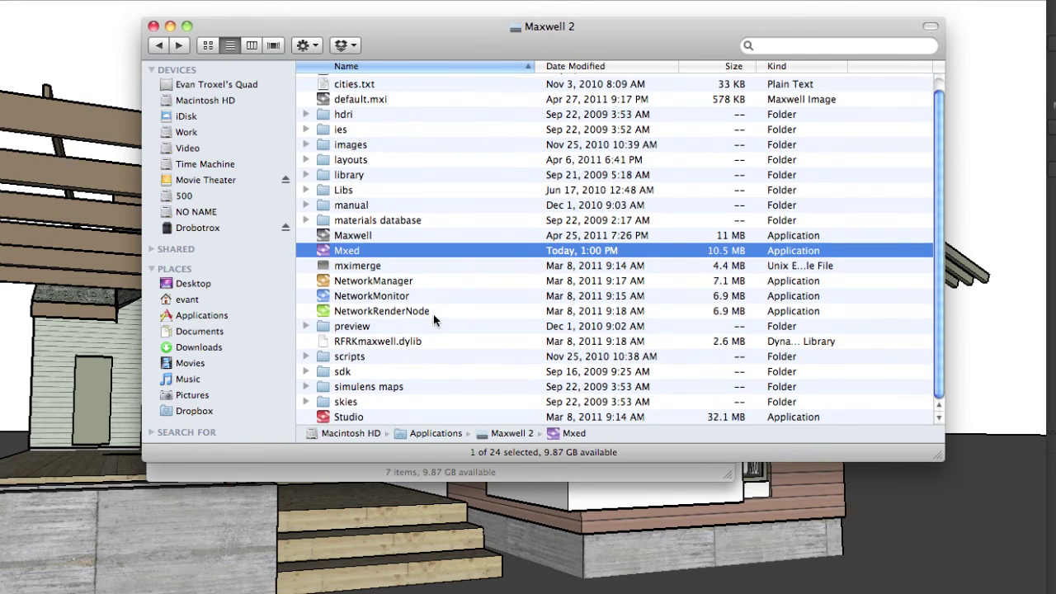
left_click(350, 418)
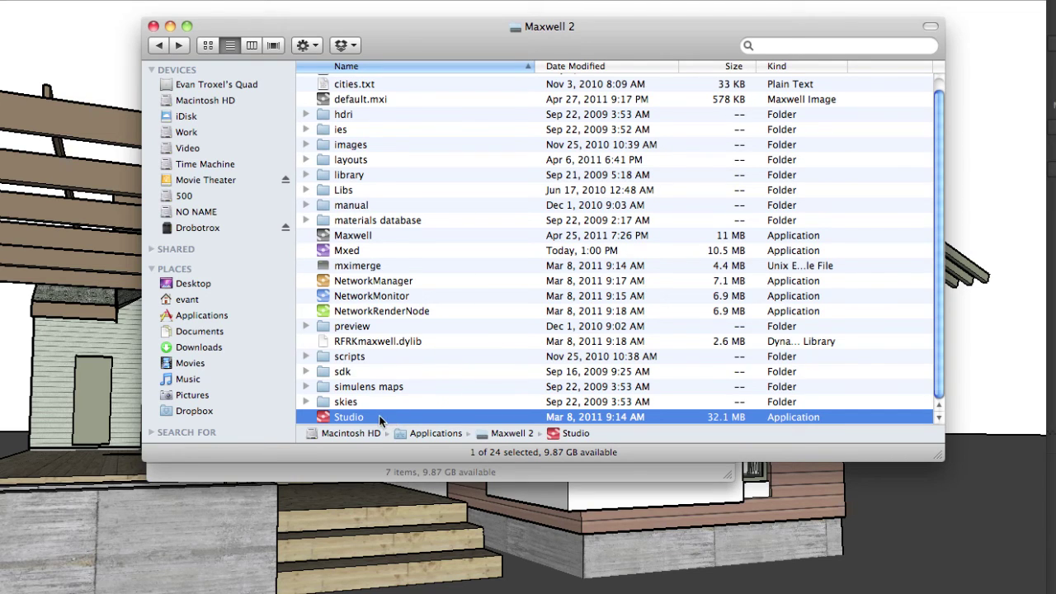
scroll(445, 298, "up", 1)
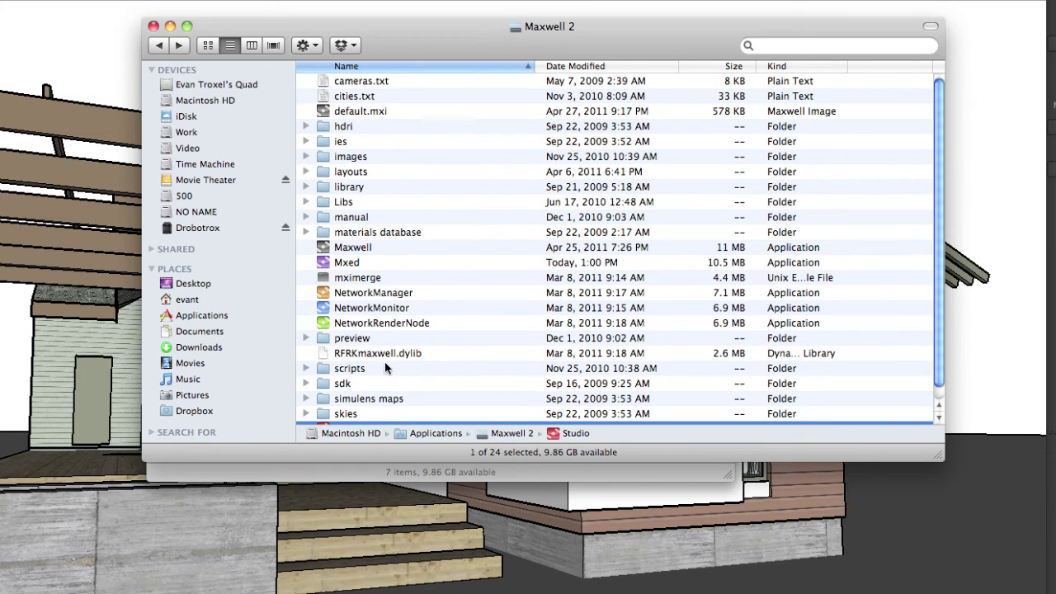
- Close both Finder windows and compare the finished Maxwell render with the Residence1 model in bonzai3d
left_click(154, 26)
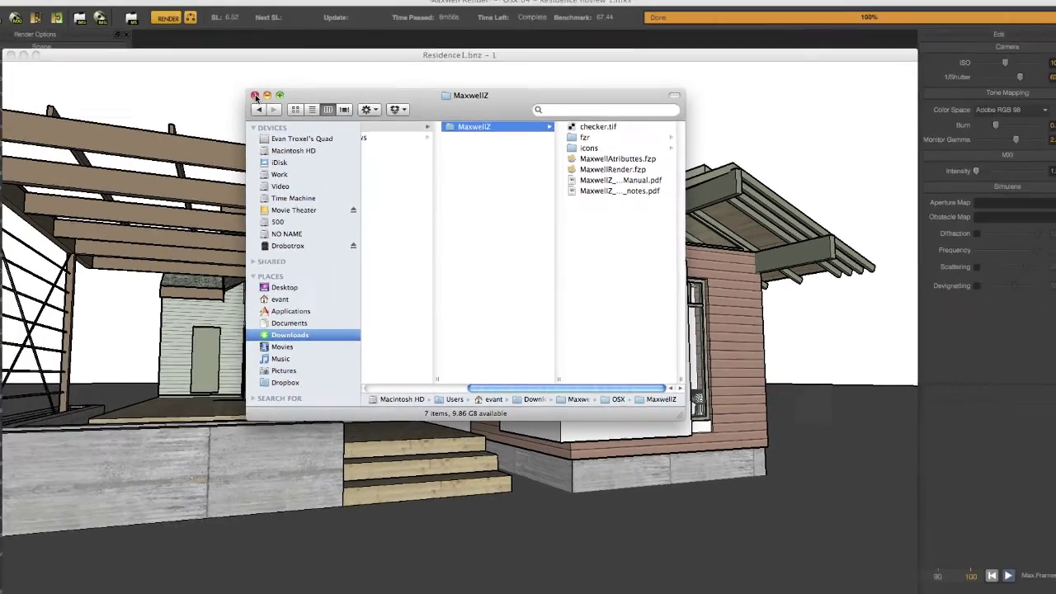
left_click(168, 51)
left_click(335, 26)
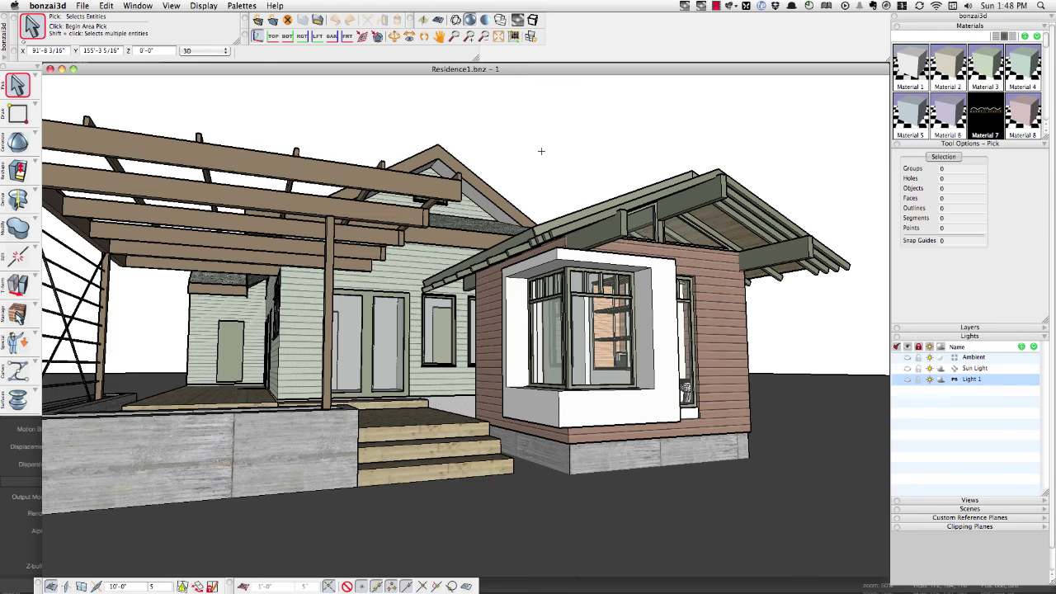
key("super+Tab")
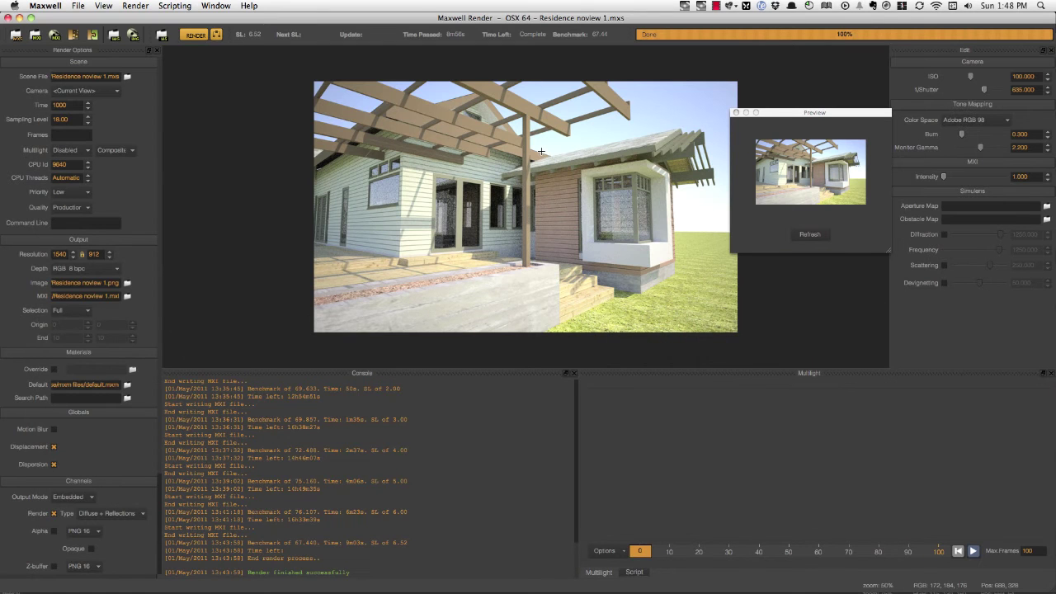
key("super+Tab")
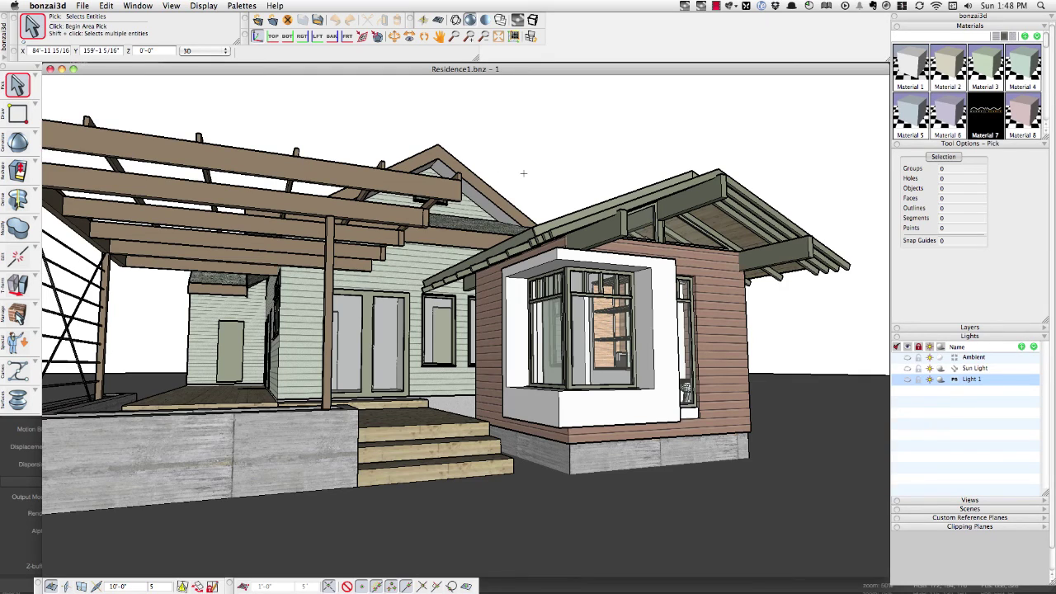
- Delete Light 1 from the project's lights, render the scene in Maxwell, and check the console messages
middle_click_drag(522, 174, 450, 338)
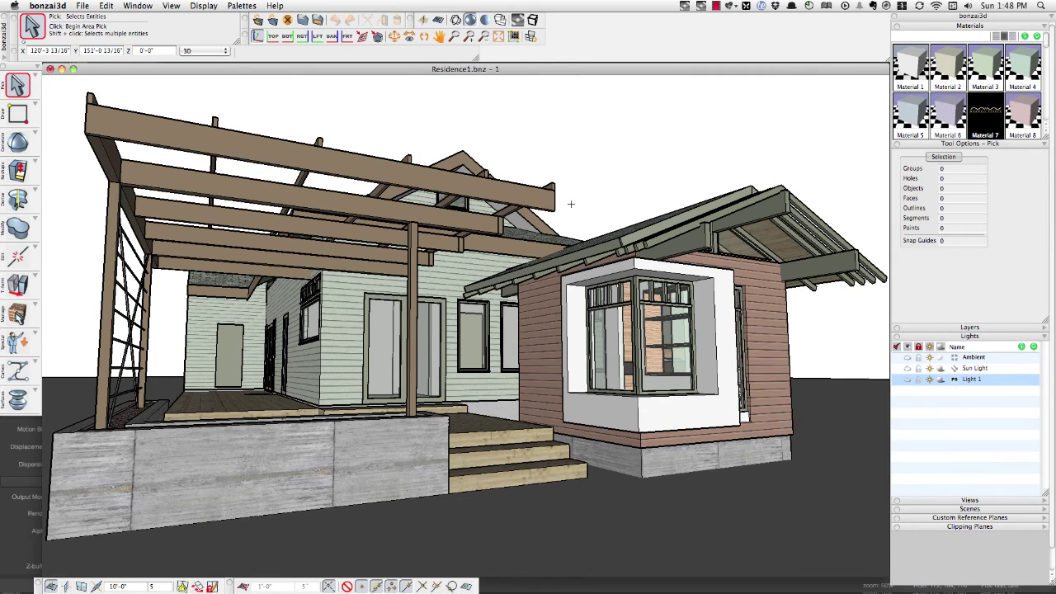
right_click(975, 381)
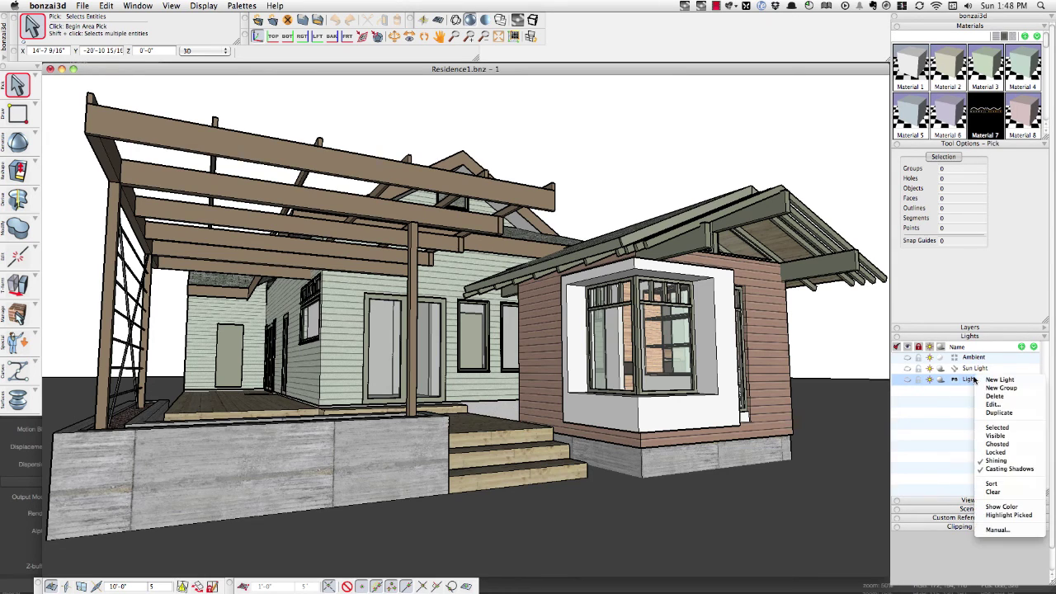
left_click(998, 398)
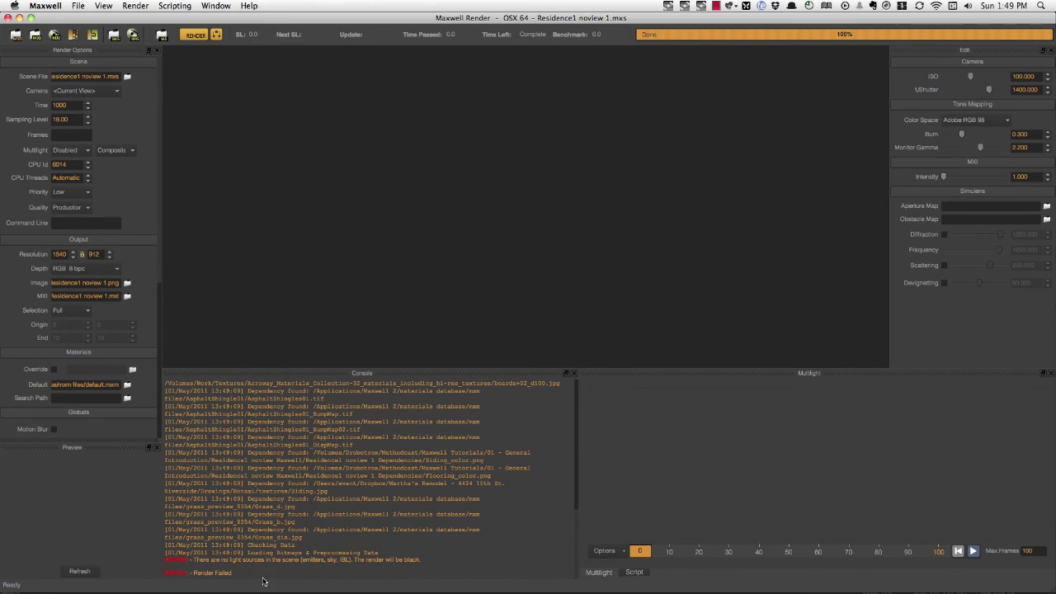
left_click_drag(168, 561, 355, 568)
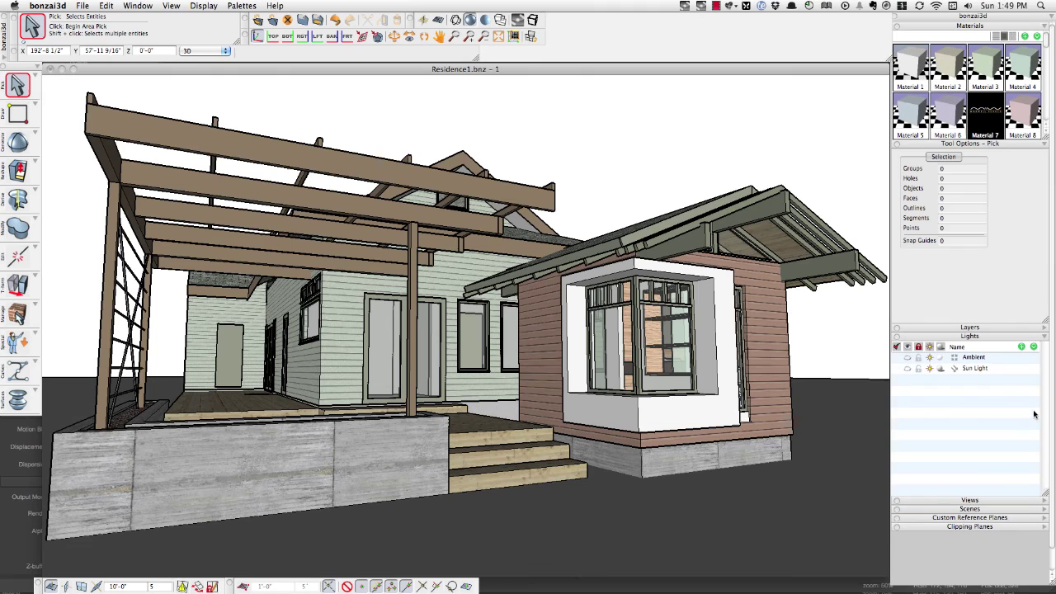
- In bonzai3d, add a new light named Light 1 and change its type to the one marked PS
left_click(1021, 346)
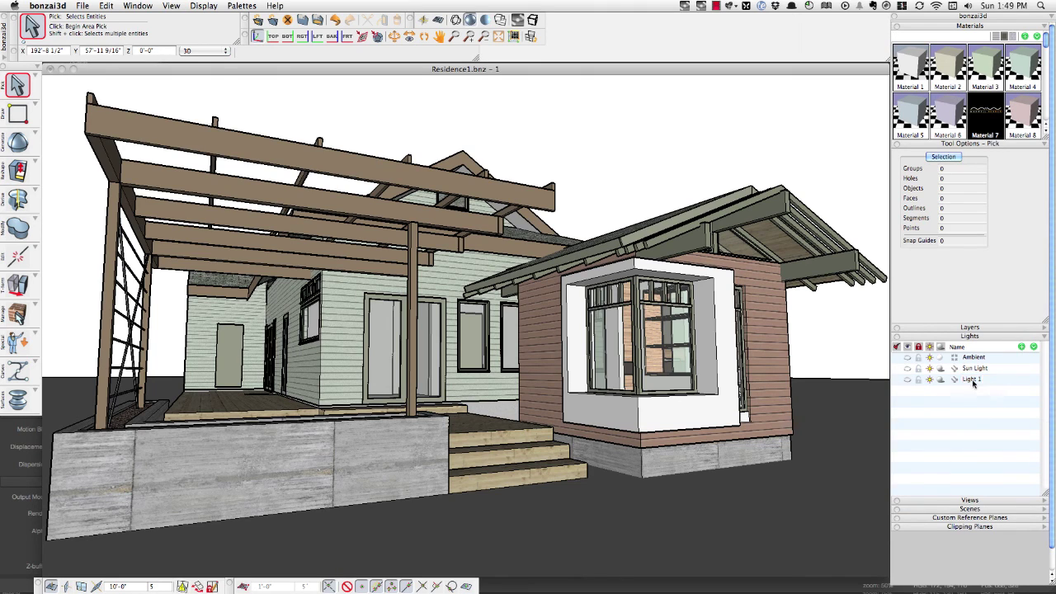
double_click(972, 380)
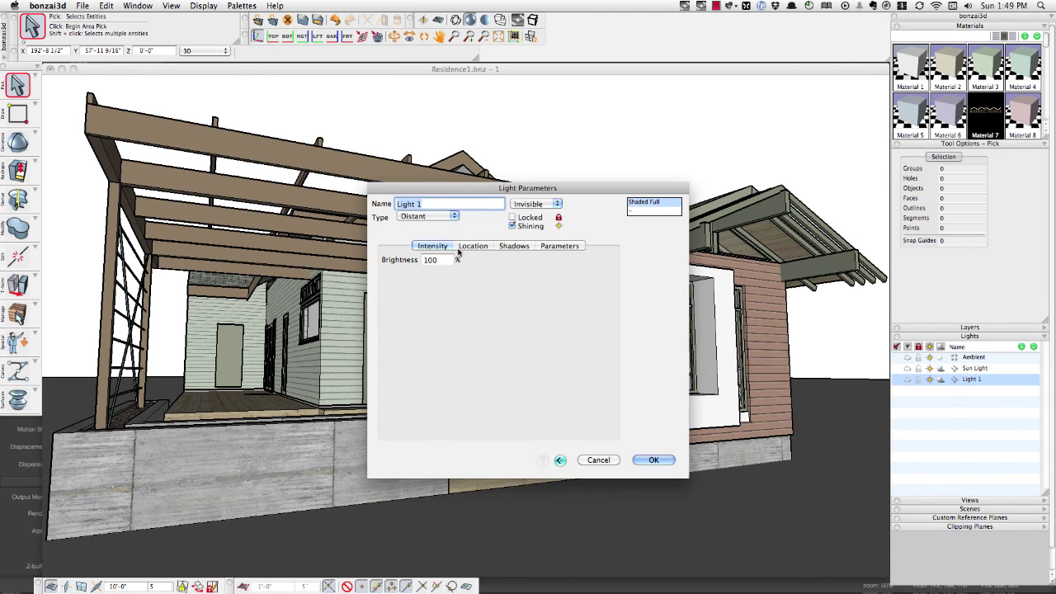
left_click(429, 216)
left_click(422, 288)
left_click(653, 460)
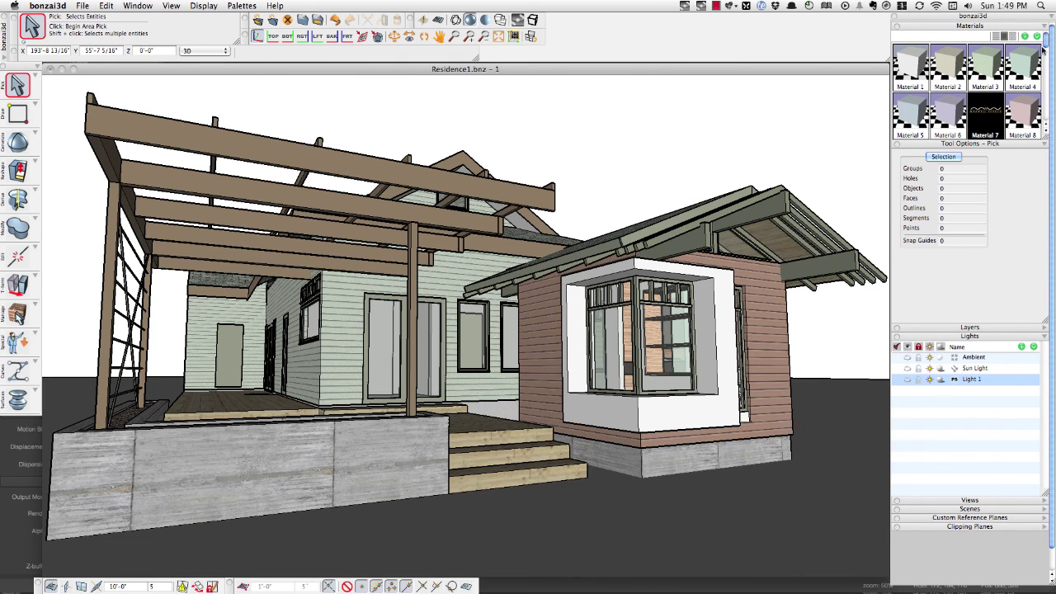